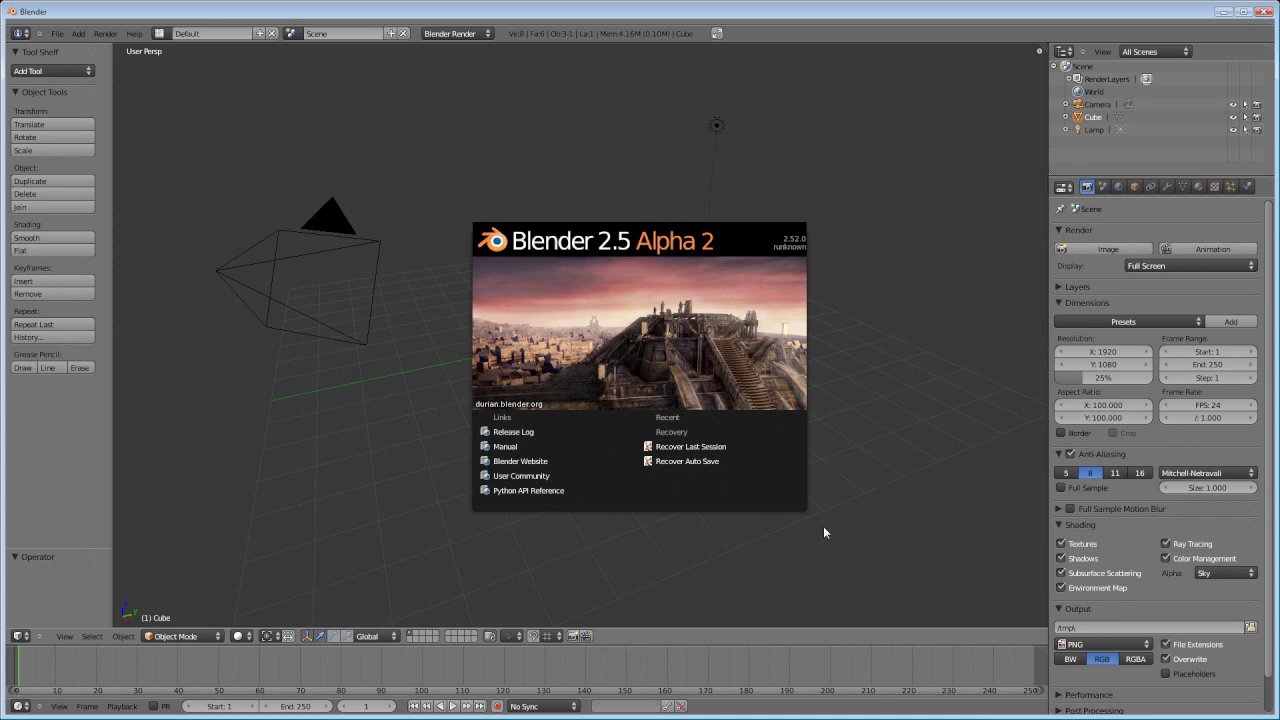
Step: Dismiss the splash screen and delete the default cube from the scene
left_click(887, 351)
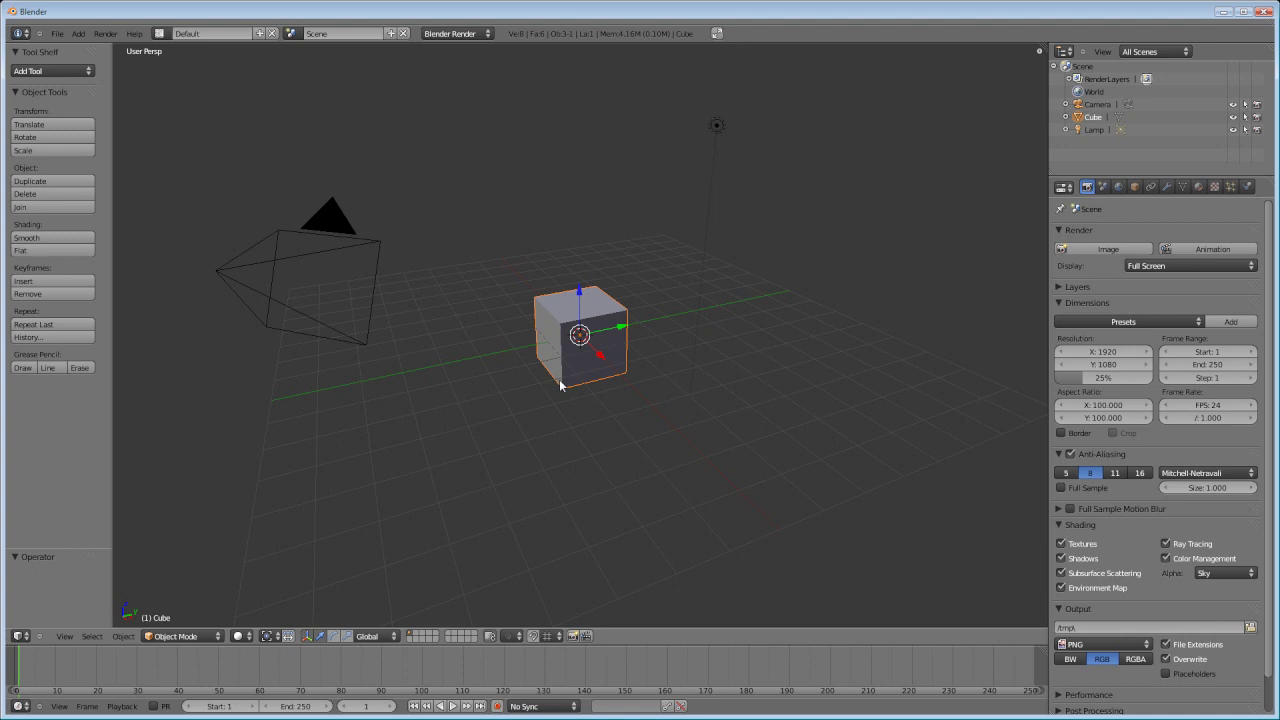
key("KP_1")
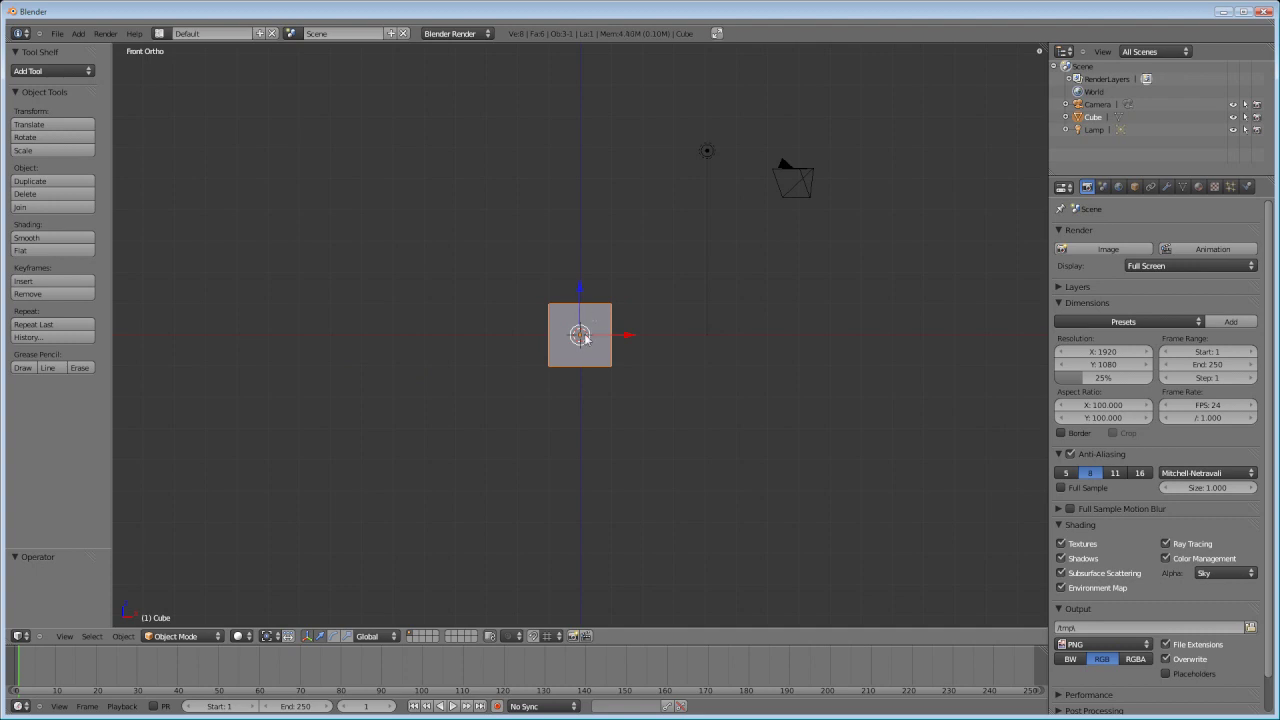
key("x")
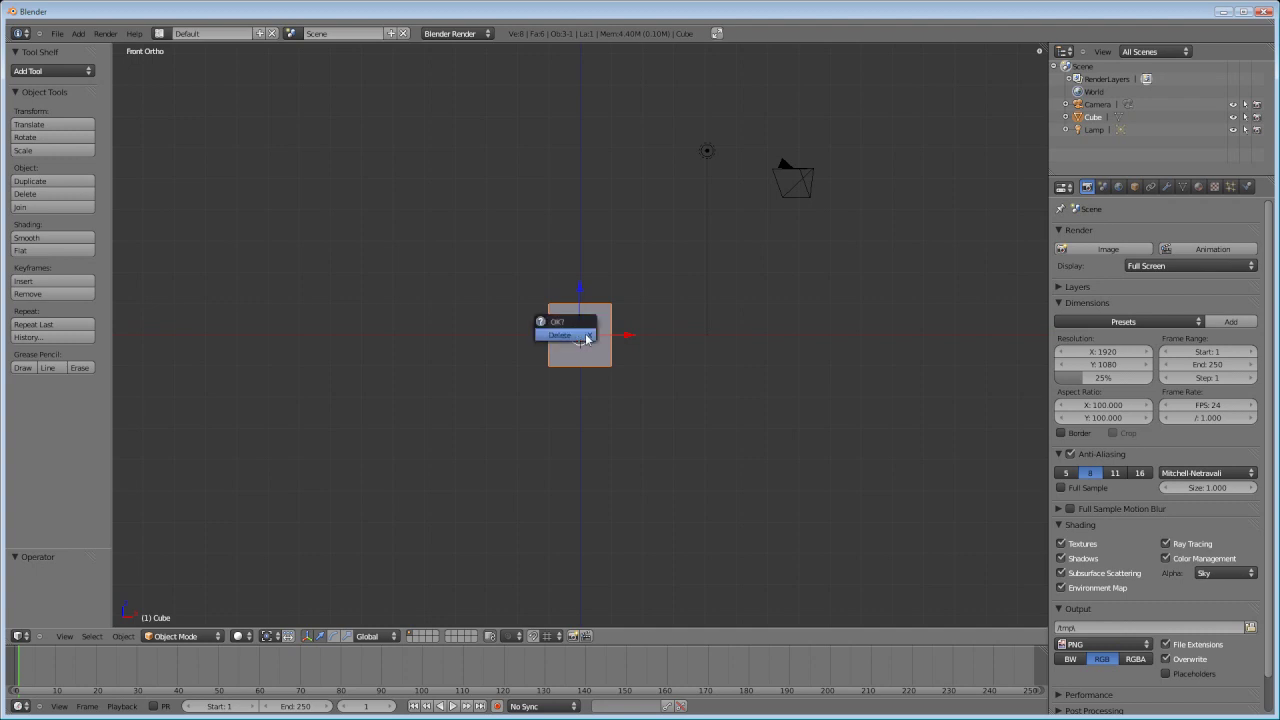
left_click(565, 335)
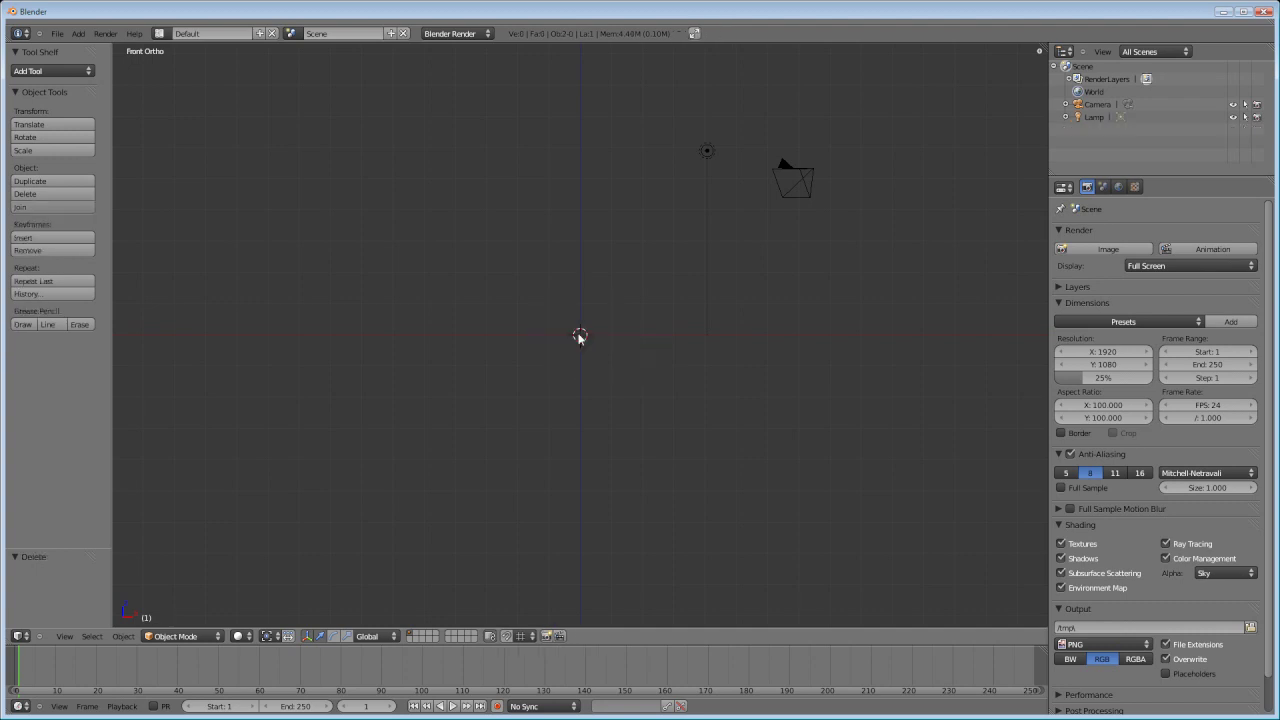
Step: Search for the tube primitive and add it at the scene origin
key("space")
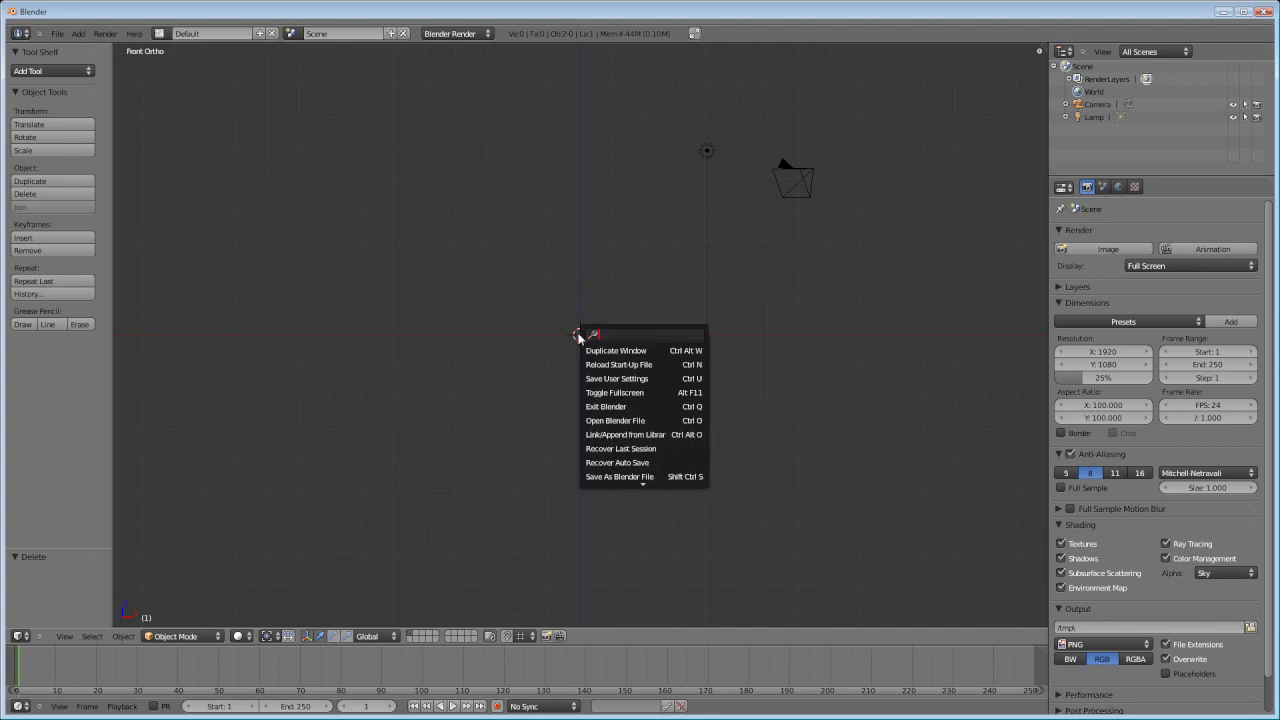
type("tube")
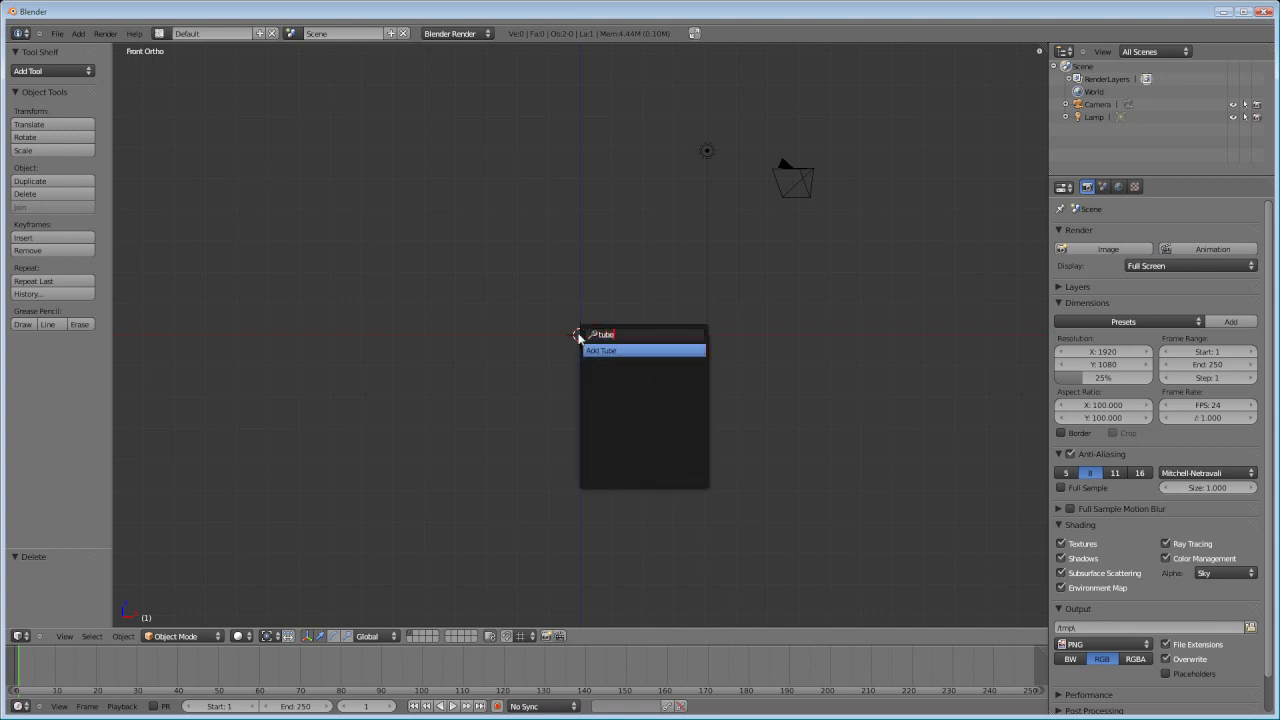
key("Return")
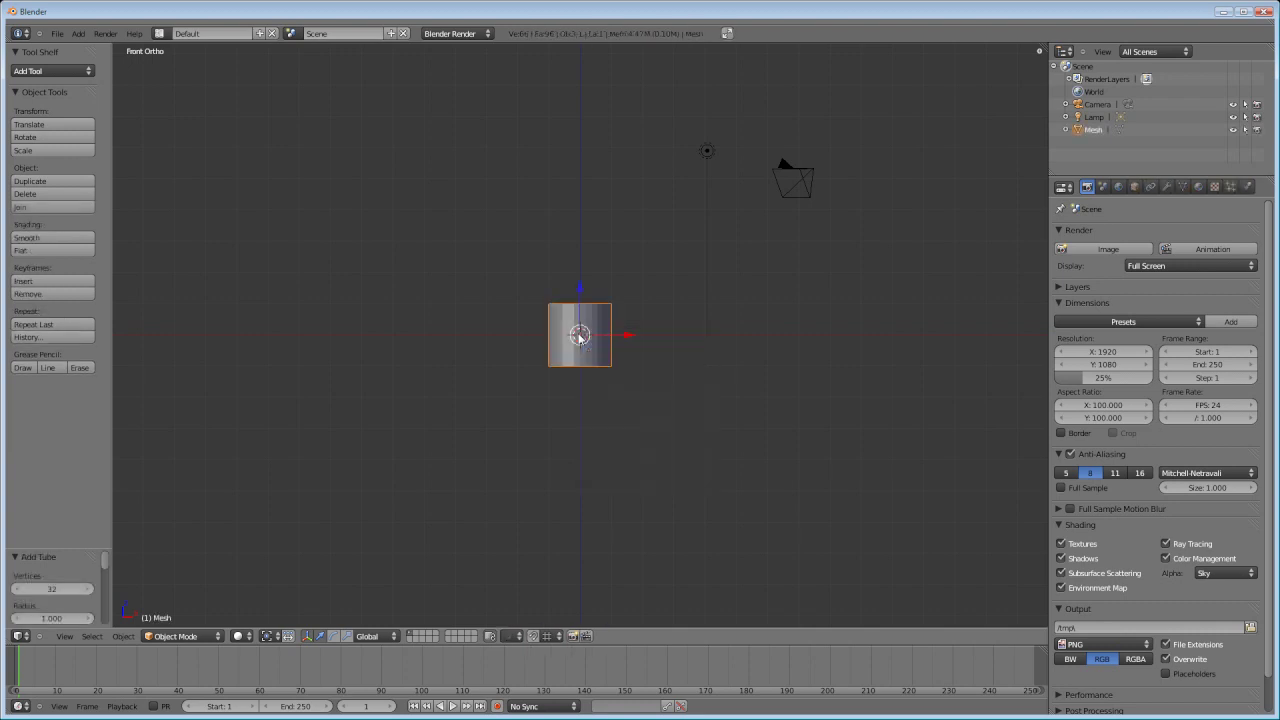
Step: Flatten the tube along the Z axis into a thin disc, with a scale factor of about 0.018
scroll(614, 343, "up", 3)
scroll(631, 316, "down", 2)
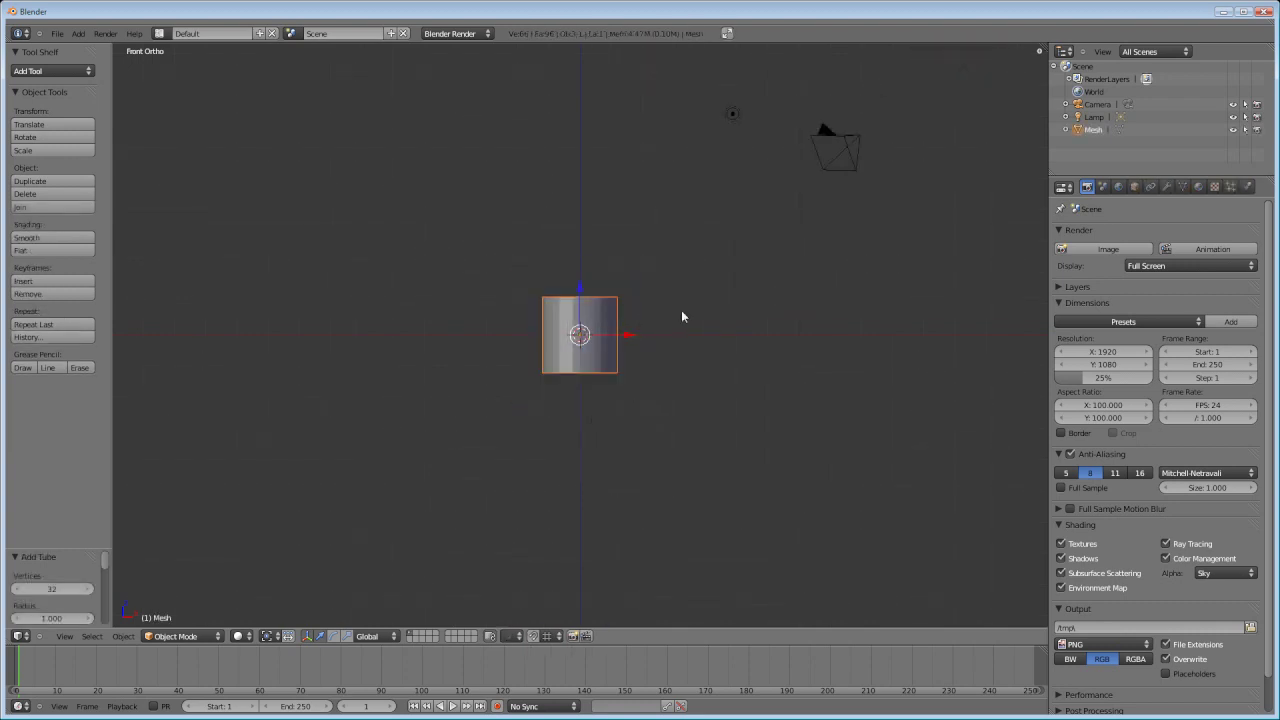
scroll(688, 309, "up", 5)
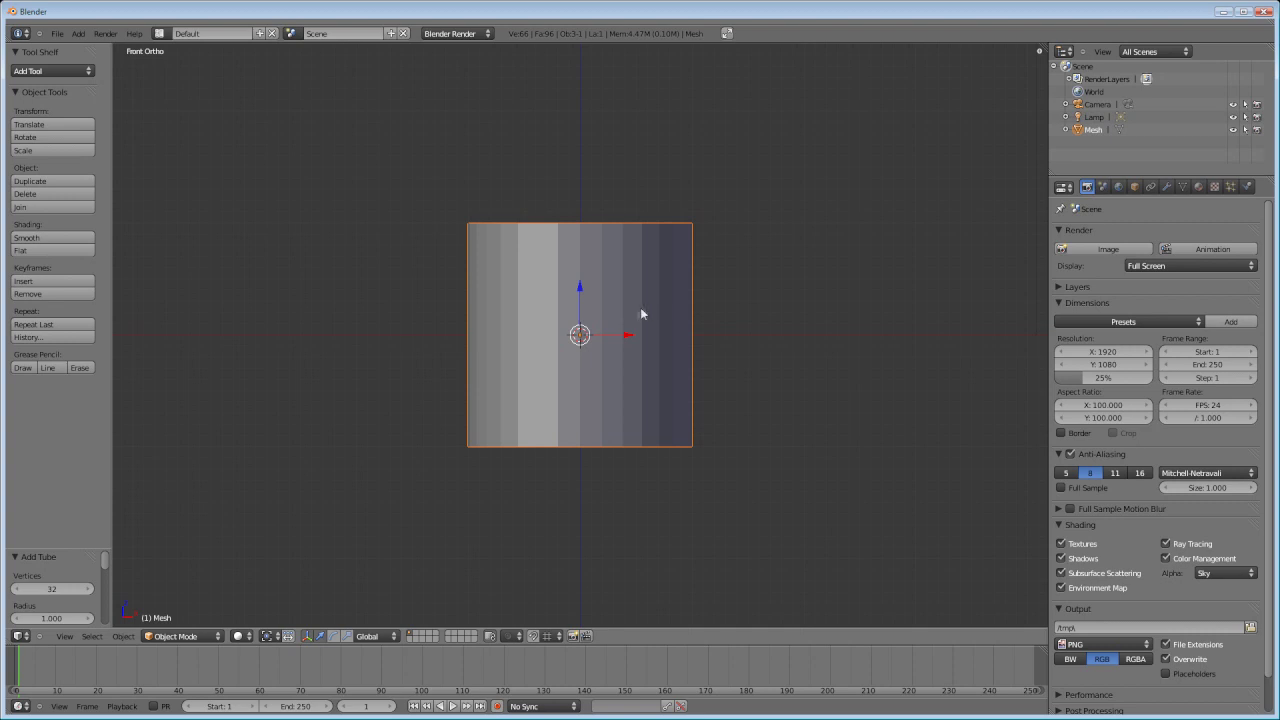
scroll(645, 311, "up", 3)
scroll(710, 306, "down", 1)
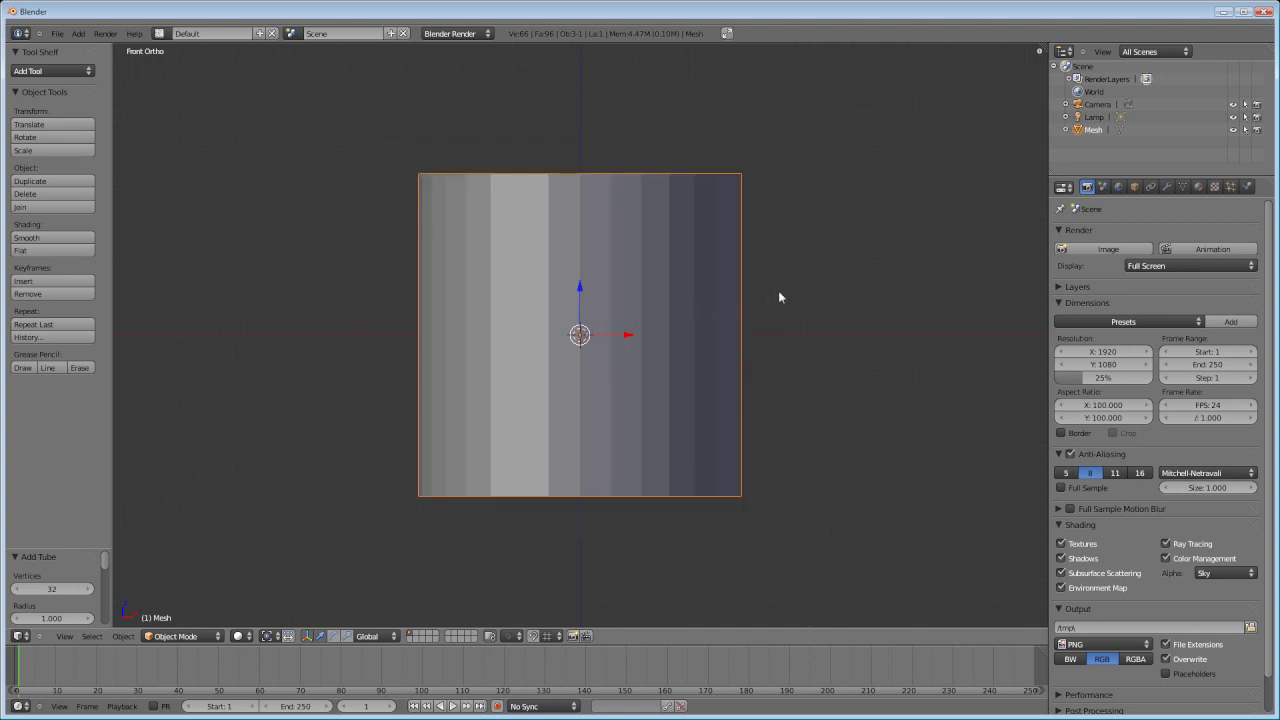
key("s")
key("x")
key("z")
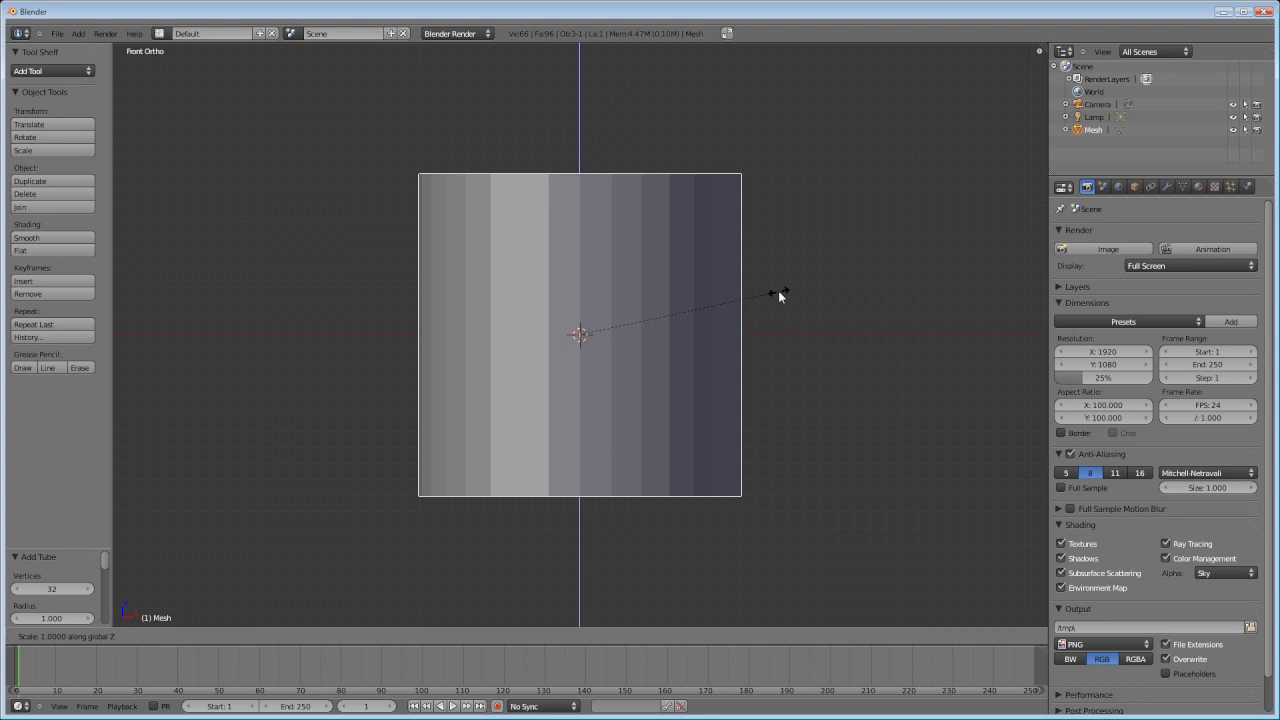
left_click(582, 336)
scroll(613, 318, "up", 2)
middle_click_drag(613, 318, 631, 401)
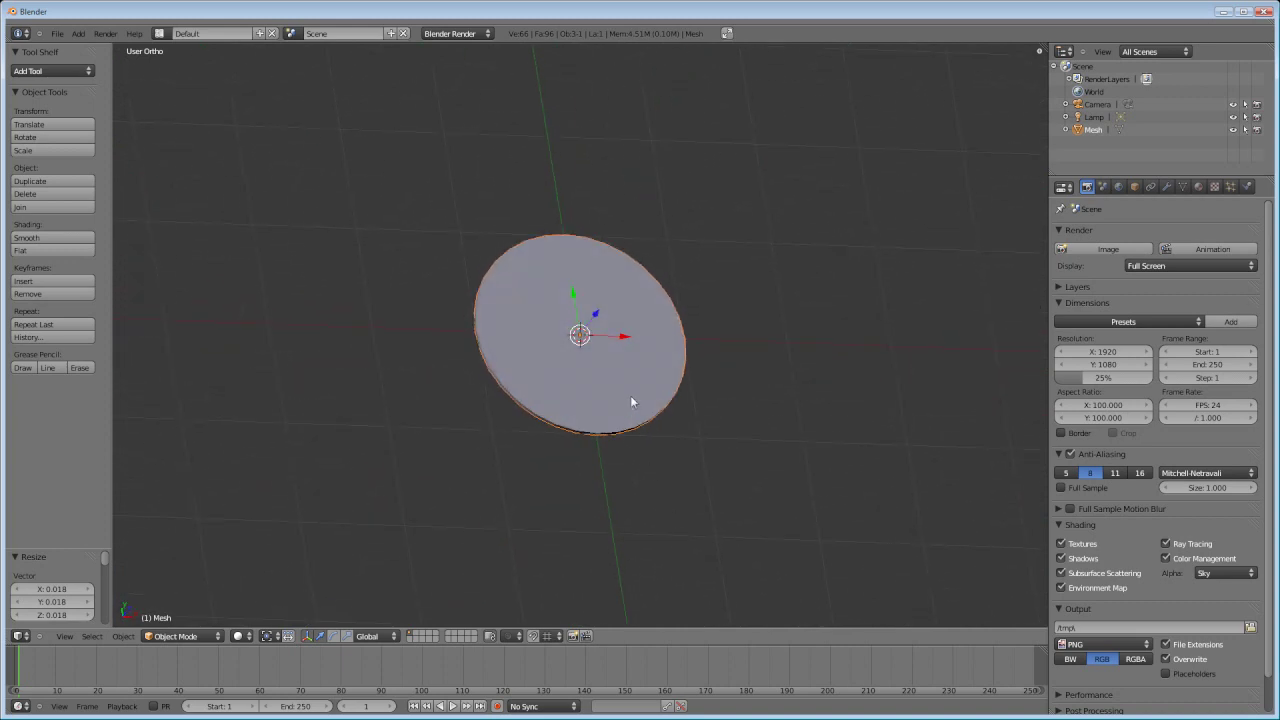
scroll(633, 378, "up", 3)
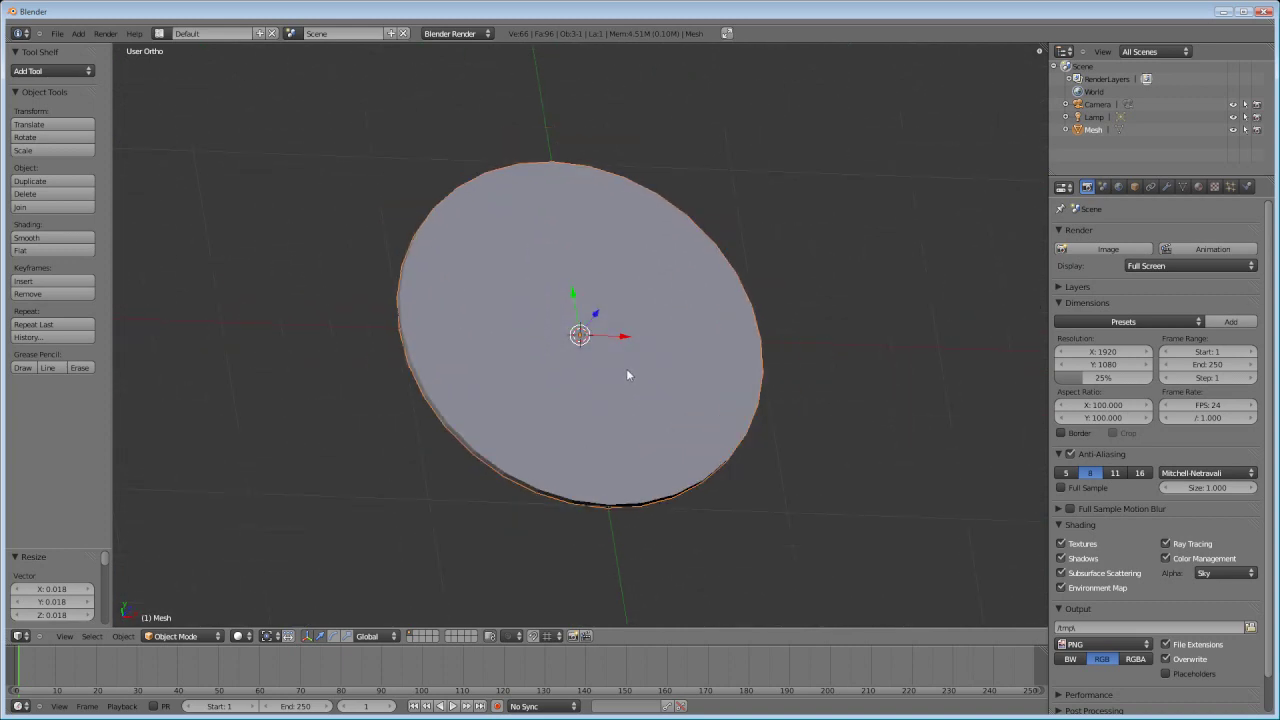
Step: Enlarge the disc uniformly by a factor of about 1.279
key("KP_7")
scroll(626, 366, "down", 3)
key("s")
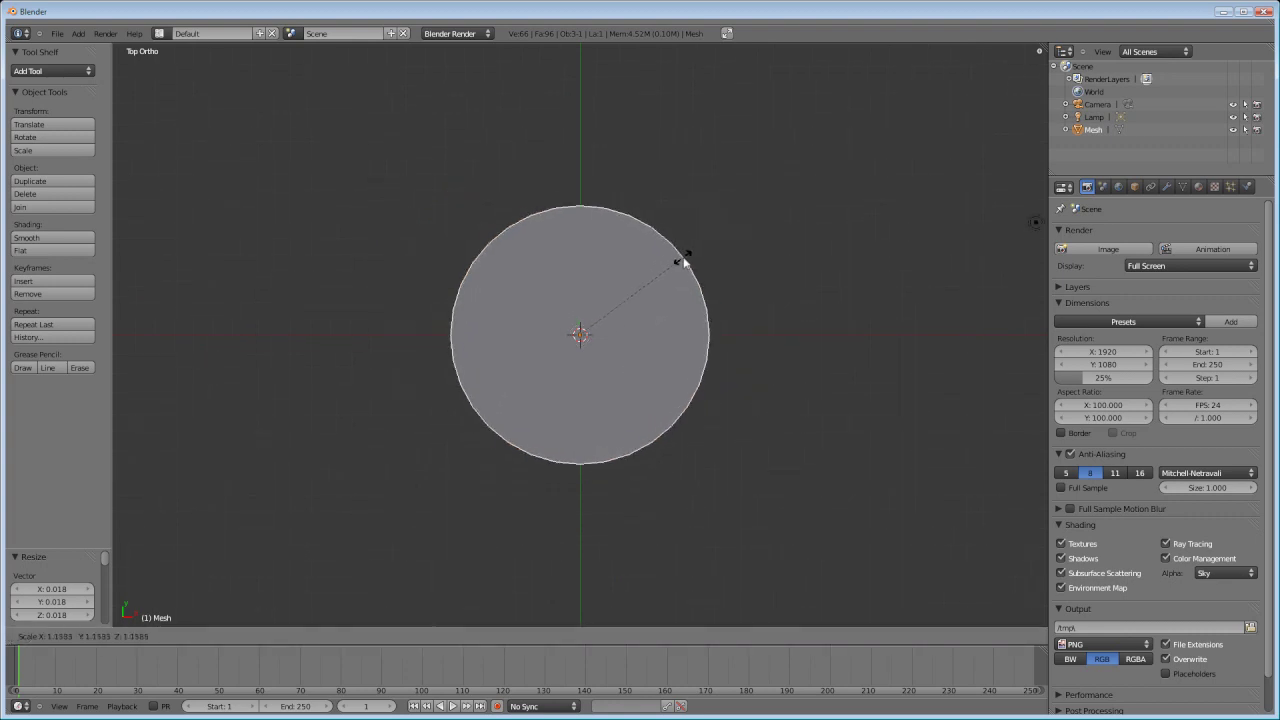
left_click(697, 261)
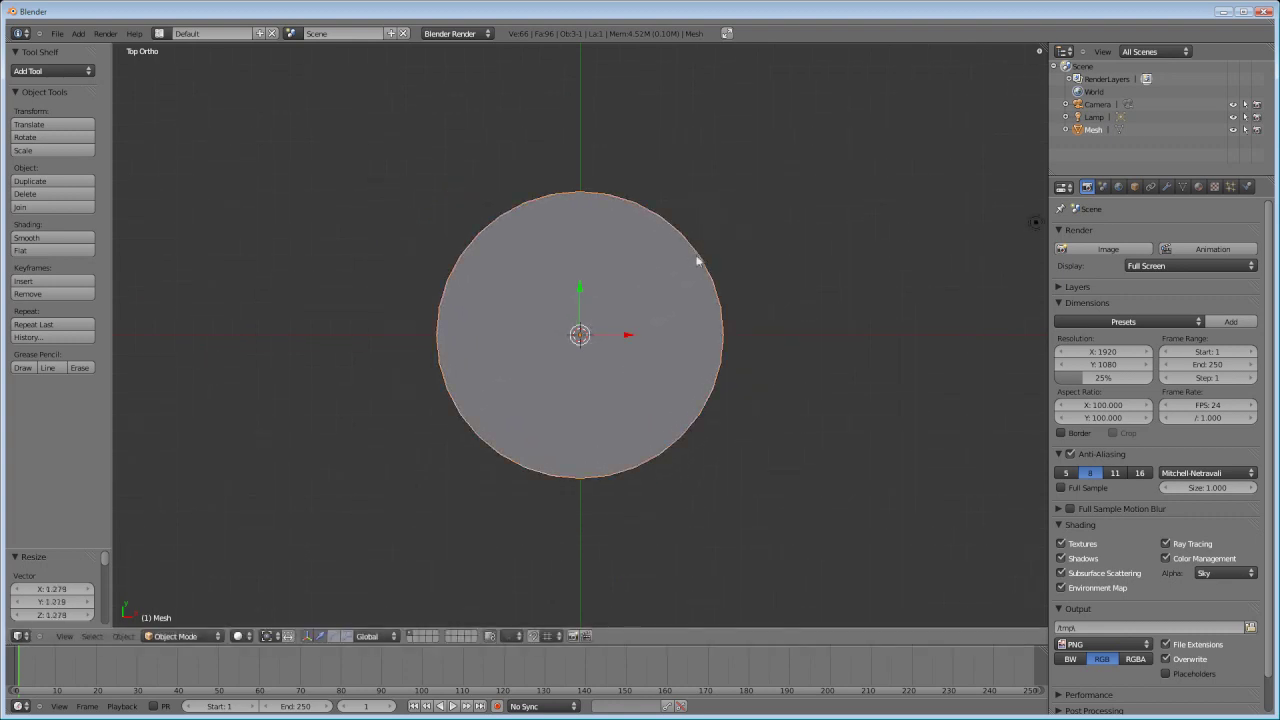
Step: Put the disc in Edit Mode with face selection and deselect all its faces
key("KP_1")
scroll(645, 286, "up", 5)
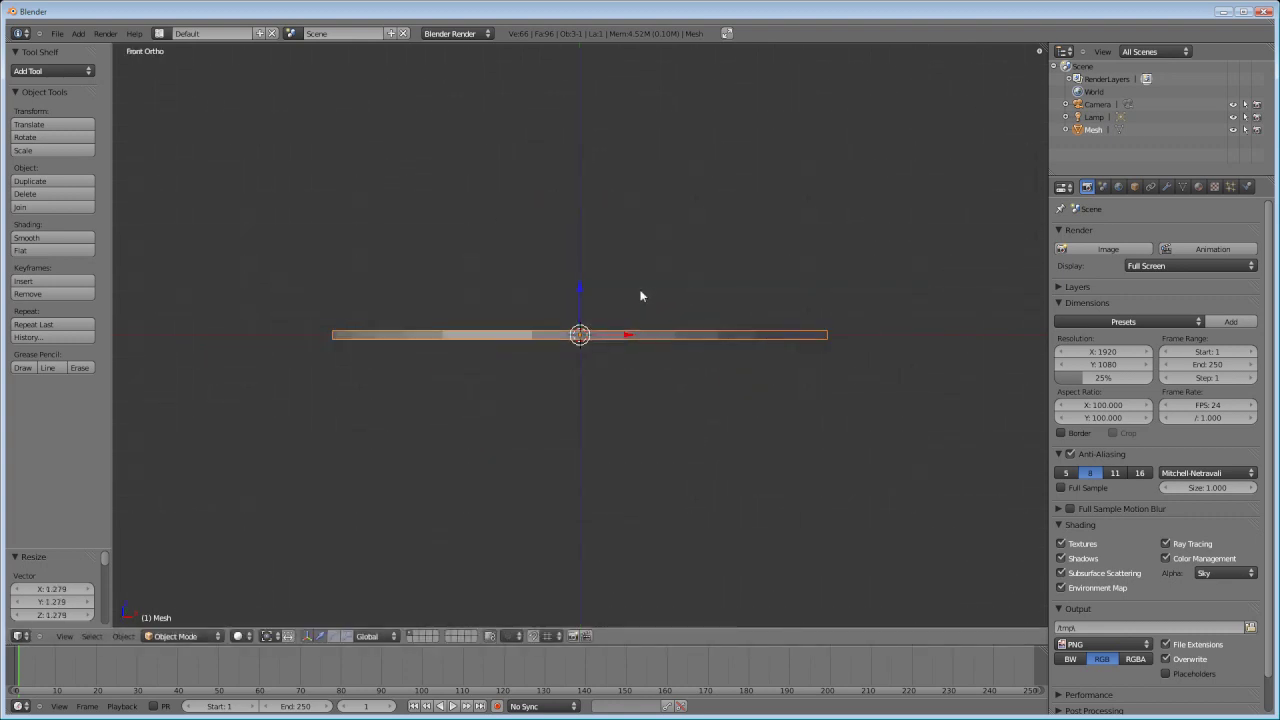
key("Tab")
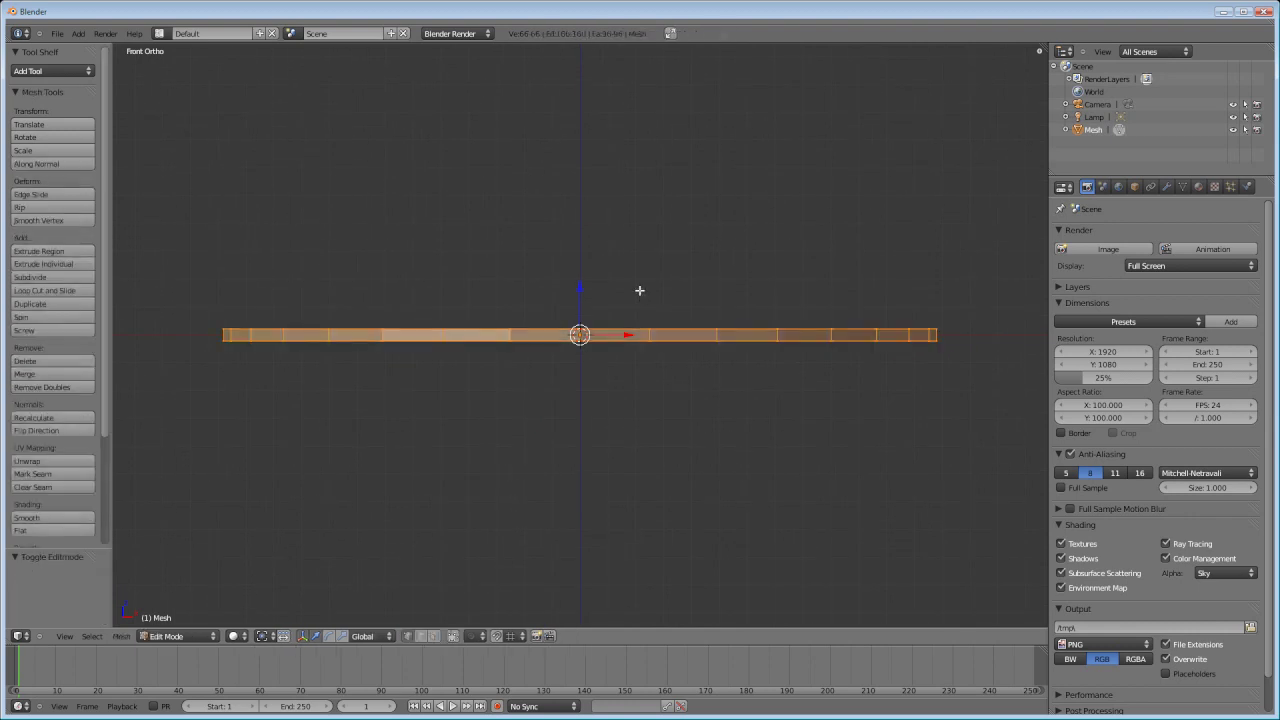
left_click(433, 636)
left_click(431, 637)
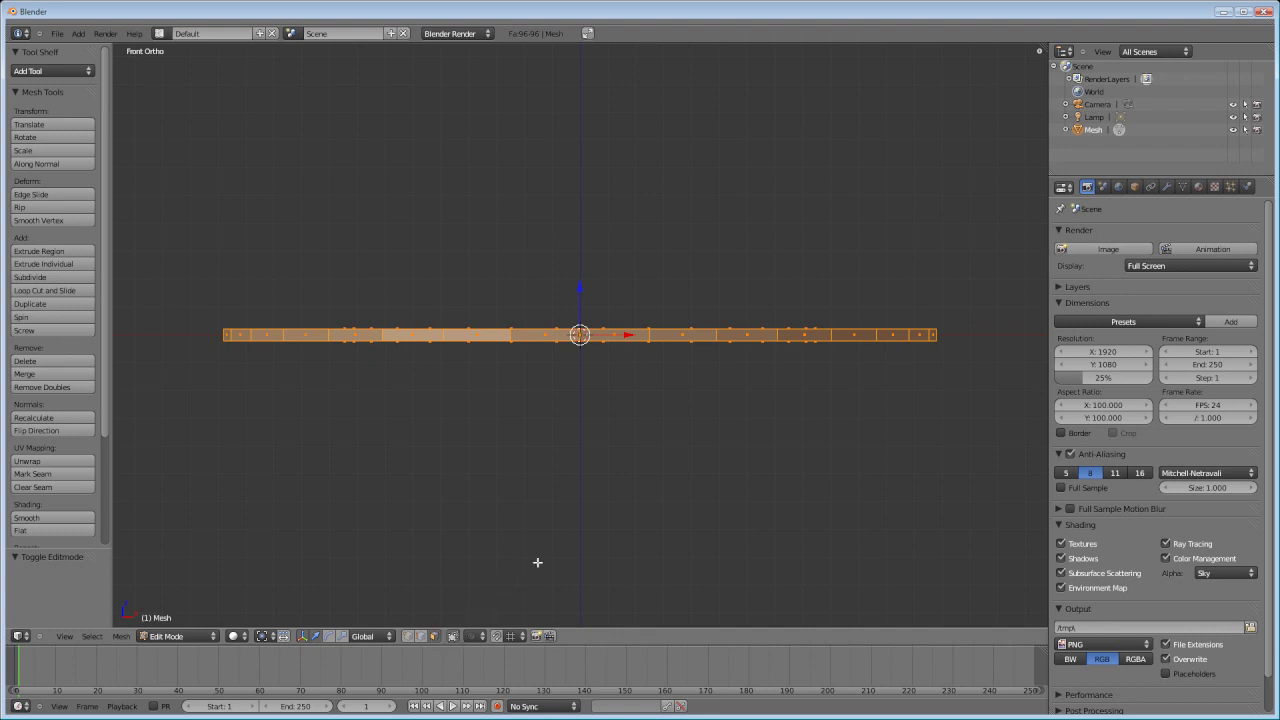
key("z")
key("z")
key("a")
Step: Box-select all the triangular faces on the underside of the disc, leaving out the rim and the upper side
middle_click_drag(569, 487, 705, 532)
scroll(529, 509, "down", 6)
scroll(690, 524, "up", 5)
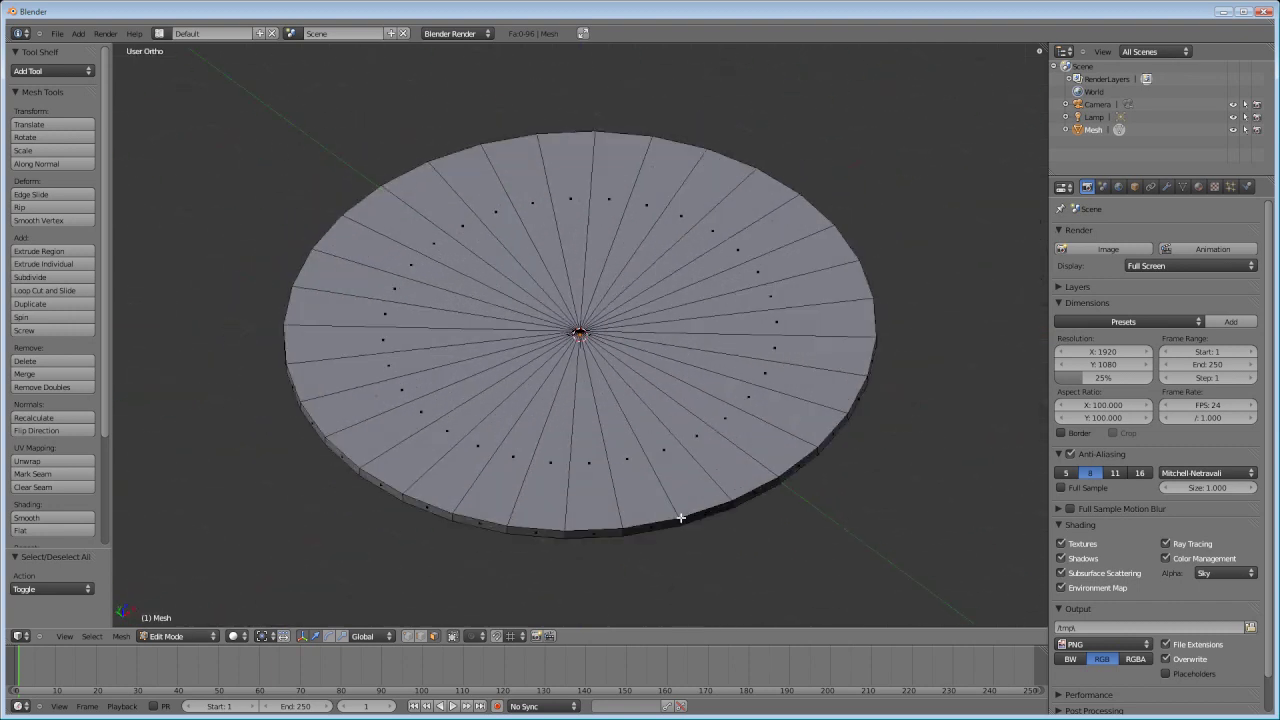
key("z")
key("z")
mouse_move(629, 346)
middle_mouse_down()
mouse_move(617, 400)
mouse_move(523, 306)
mouse_move(468, 147)
mouse_move(457, 426)
mouse_move(677, 363)
middle_mouse_up()
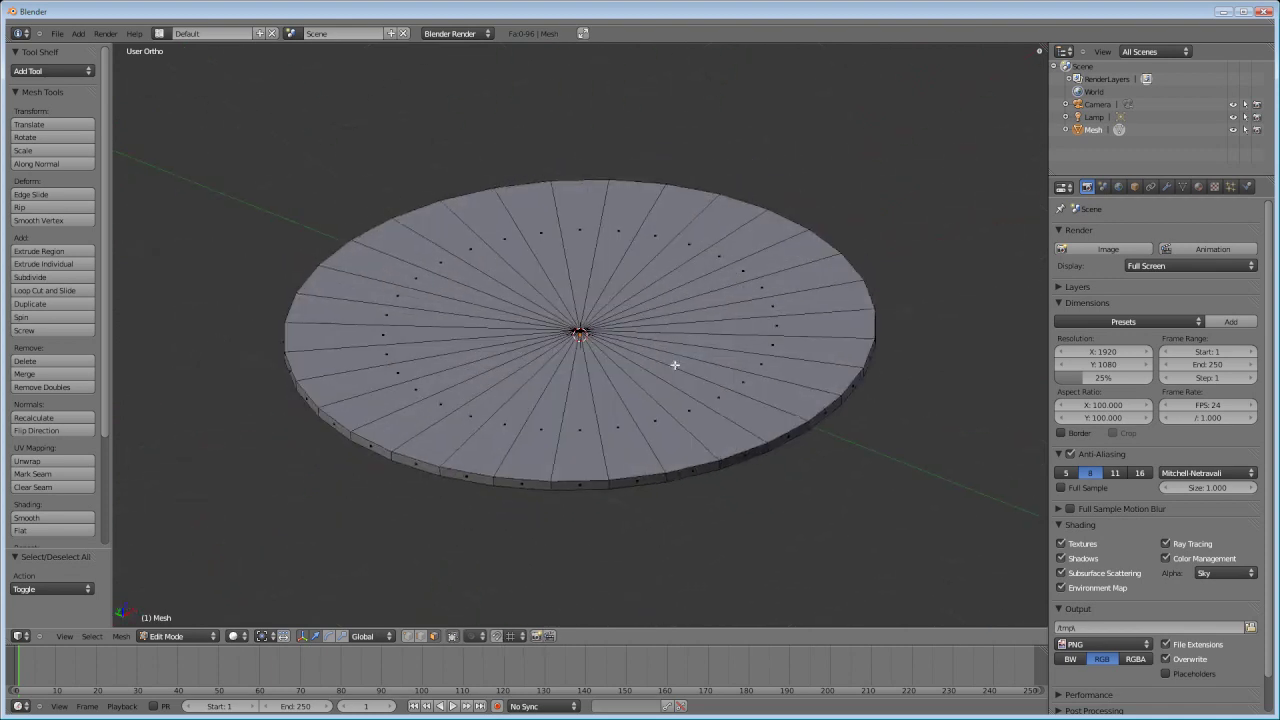
scroll(729, 437, "down", 3)
scroll(514, 430, "up", 4)
middle_click_drag(514, 423, 578, 273)
key("KP_1")
key("b")
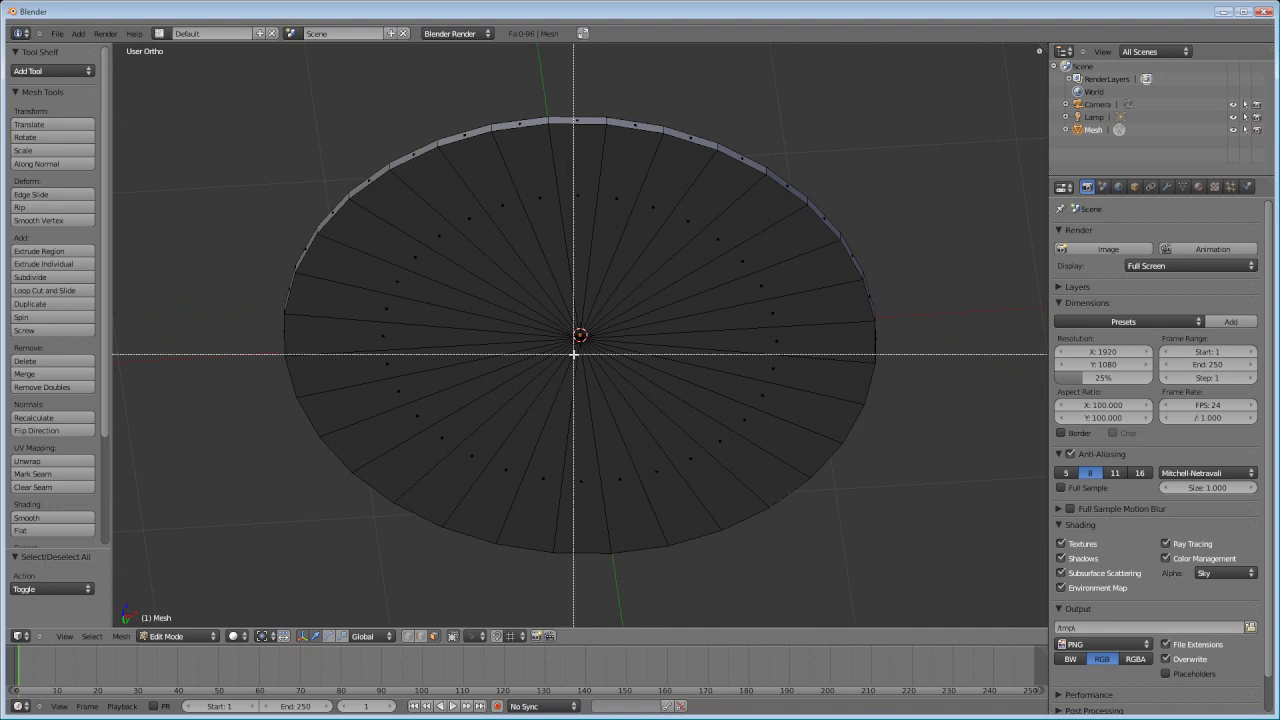
left_click_drag(457, 391, 700, 263)
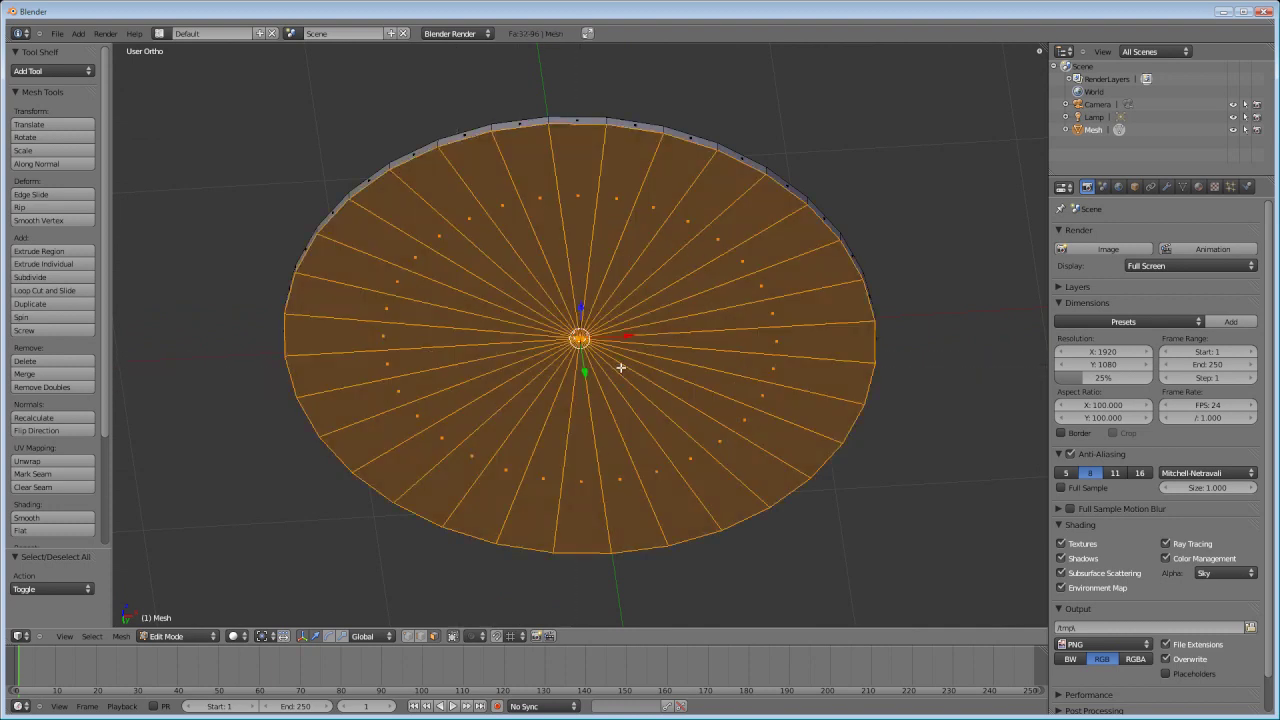
Step: Scale the selected underside faces up by about 1.037 so that the rim flares outward
key("KP_1")
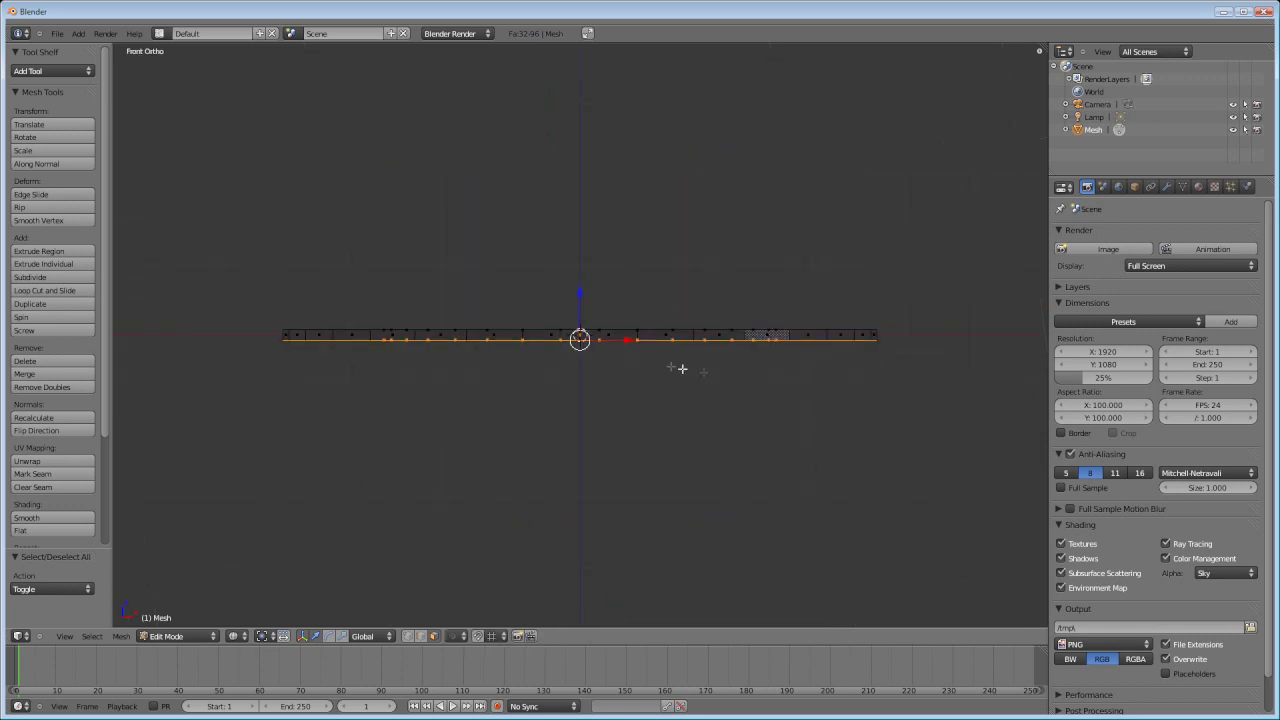
scroll(680, 366, "down", 1)
key("s")
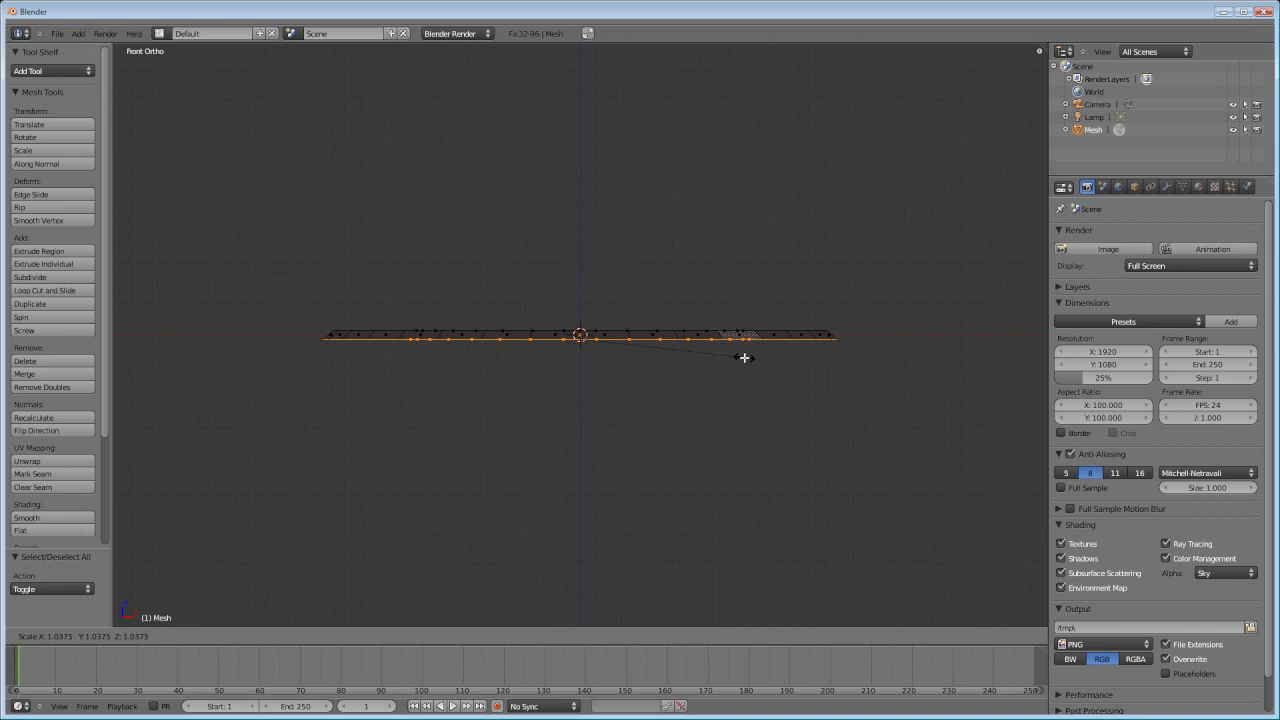
left_click(744, 357)
Step: Extrude the underside faces downward and scale them up by about 1.074
middle_click_drag(730, 357, 694, 300, "shift")
key("e")
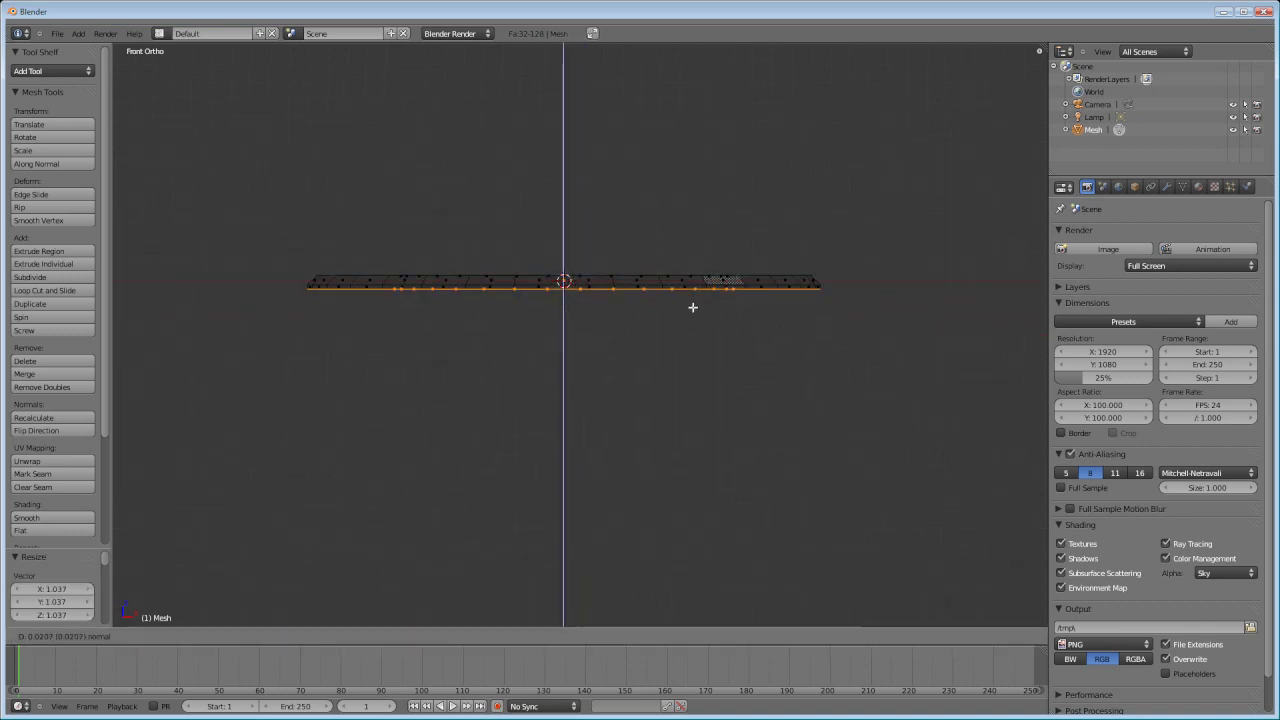
left_click(692, 351)
key("s")
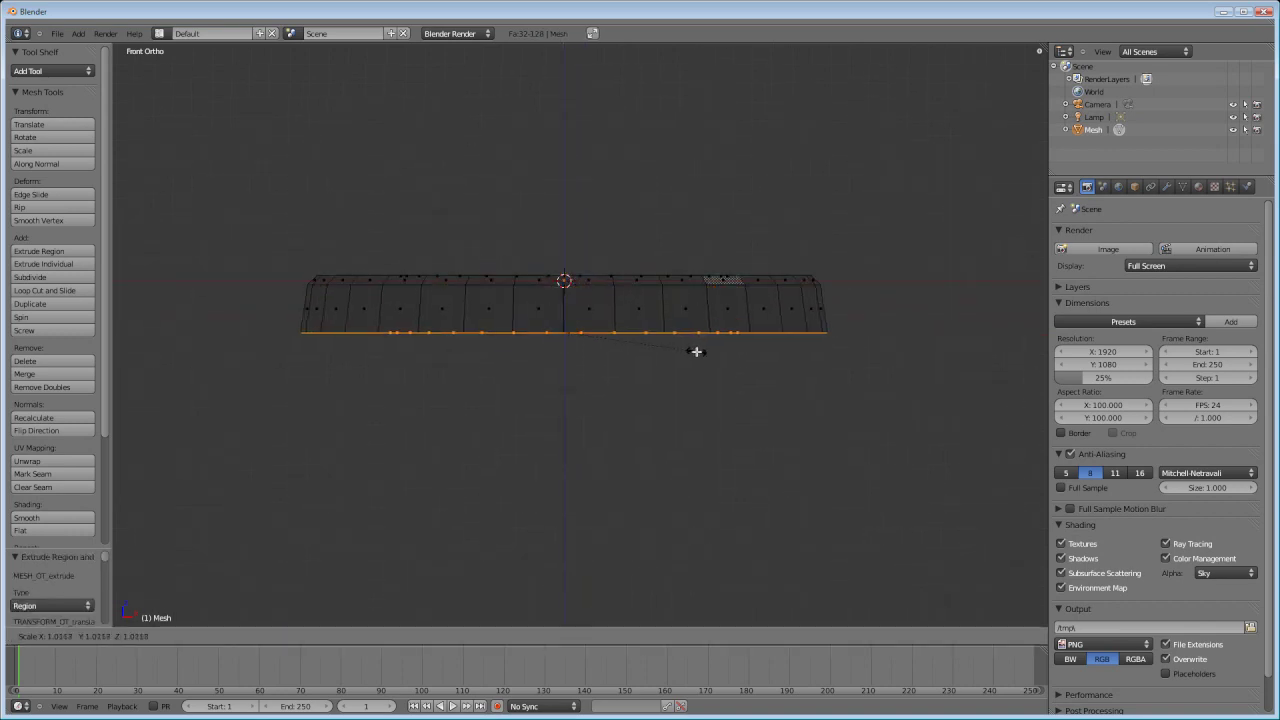
left_click(702, 353)
Step: Extrude the bottom faces downward again by more than 0.16 and widen them slightly
middle_click_drag(702, 355, 683, 306, "shift")
key("e")
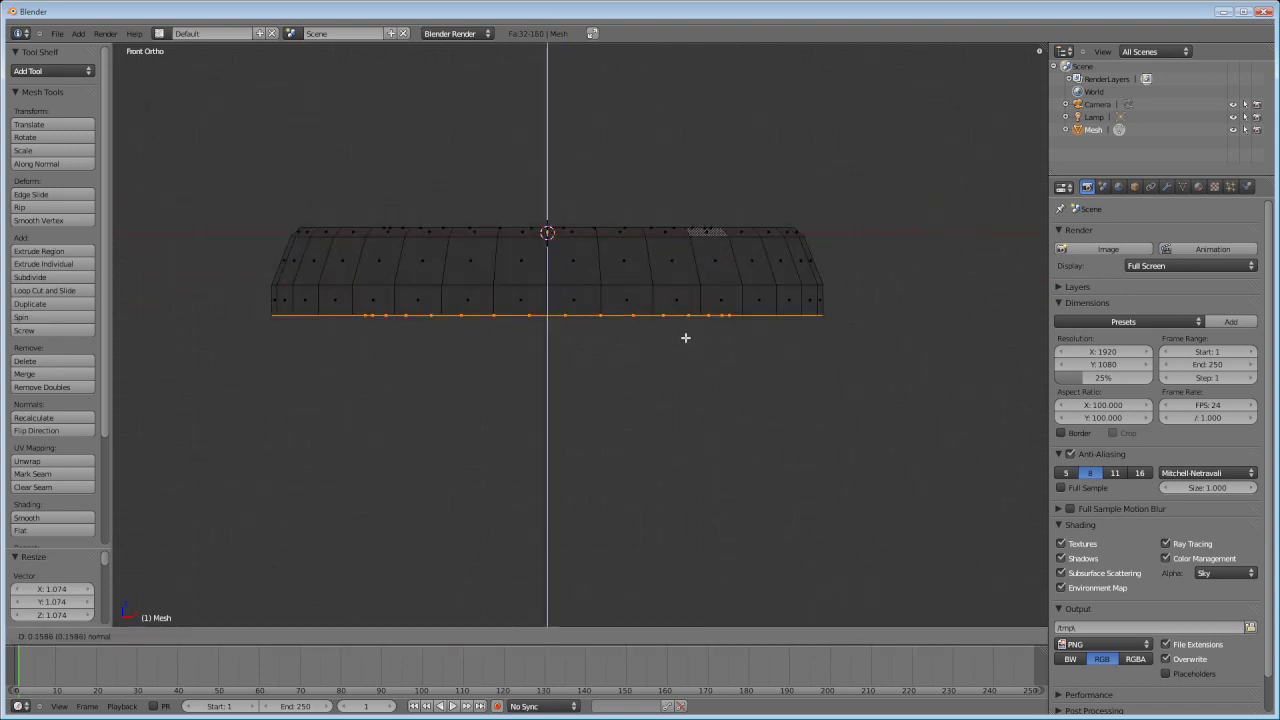
left_click(683, 366)
key("s")
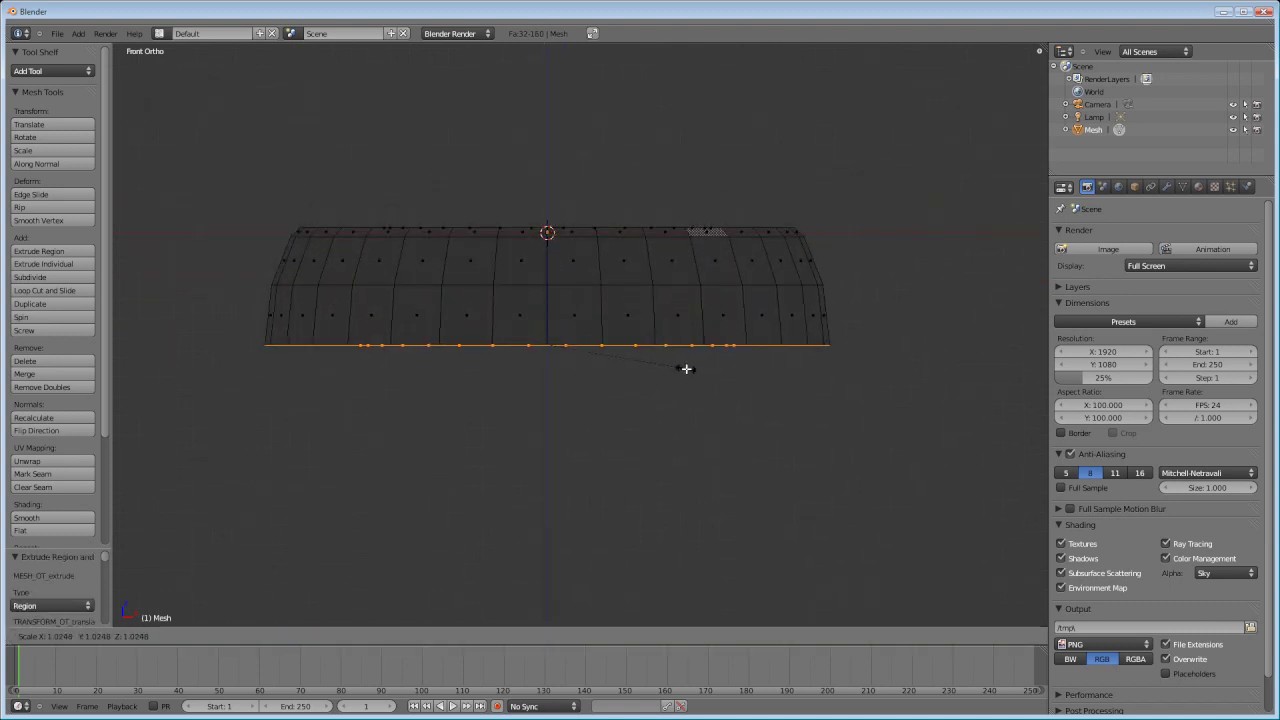
left_click(684, 371)
Step: Extrude three more sections downward, widening the first slightly and narrowing the other two by factors of about 0.984 and 0.971
middle_click_drag(684, 371, 700, 314, "shift")
key("e")
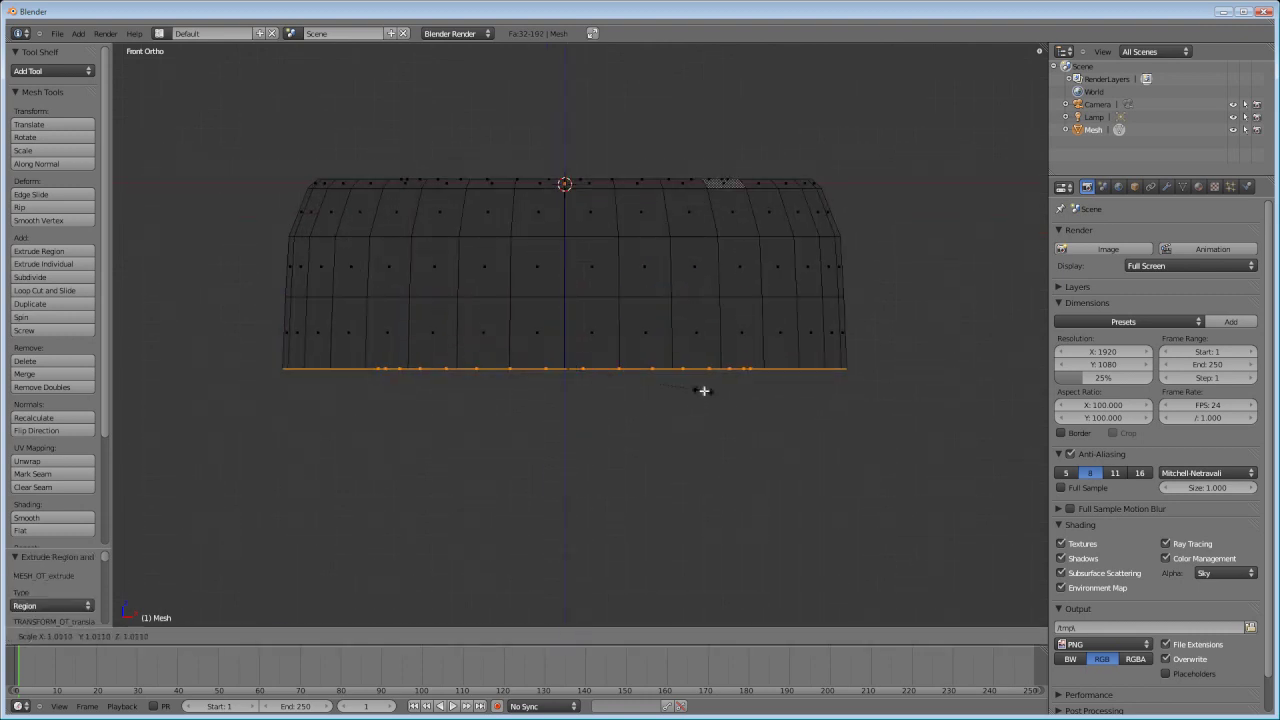
left_click(703, 449)
key("e")
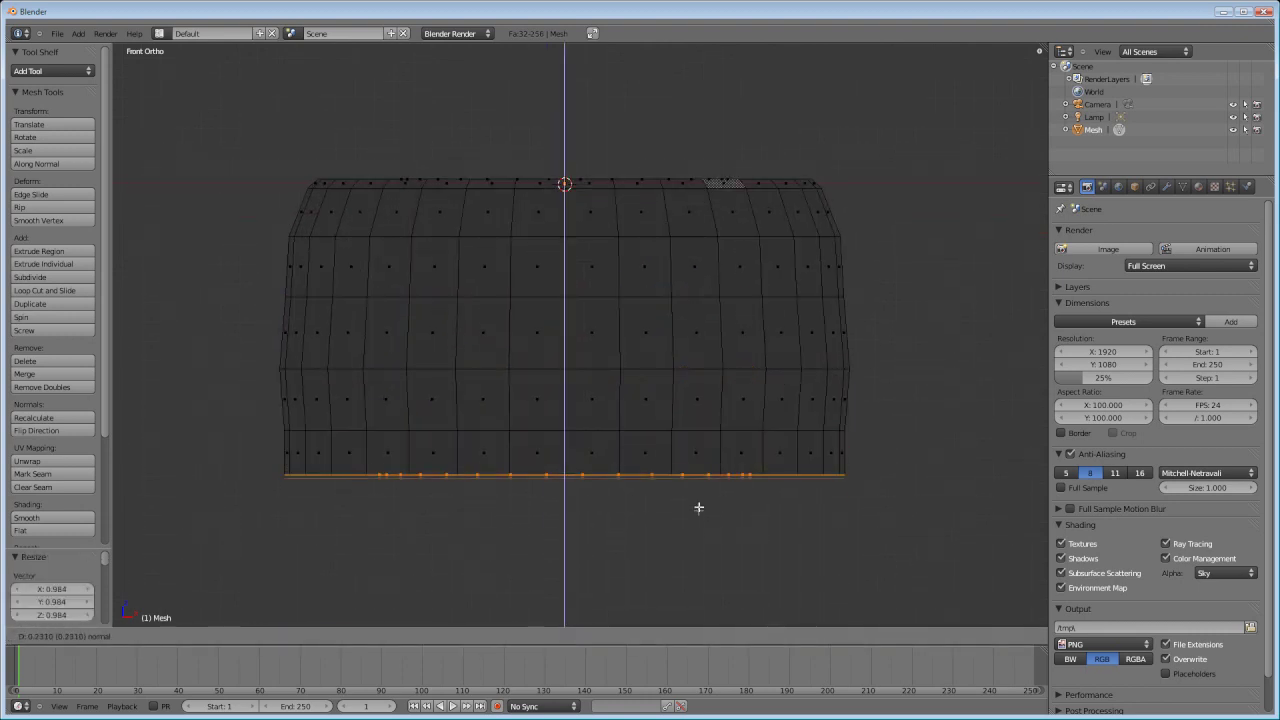
left_click(698, 528)
Step: Extrude two further sections downward and narrow each one, scaling the lower one by about 0.905
middle_click_drag(697, 528, 694, 394, "shift")
key("e")
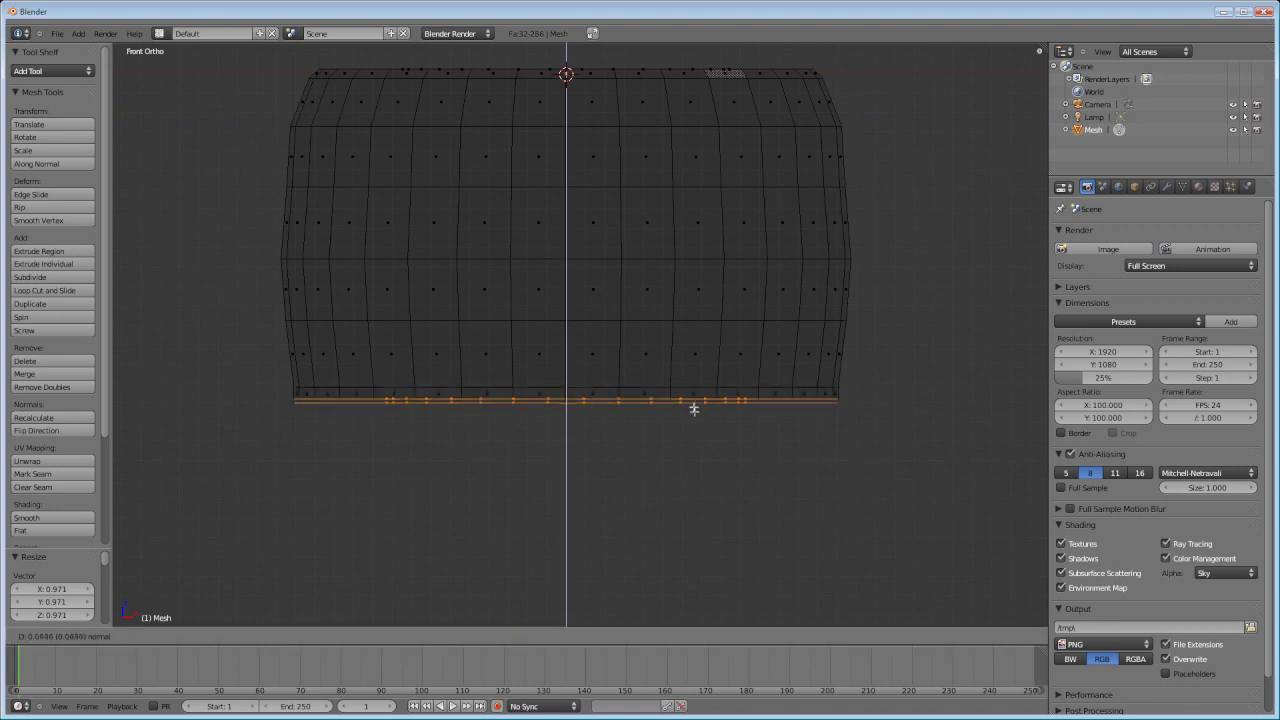
left_click(694, 445)
key("s")
left_click(688, 452)
key("e")
left_click(680, 523)
key("s")
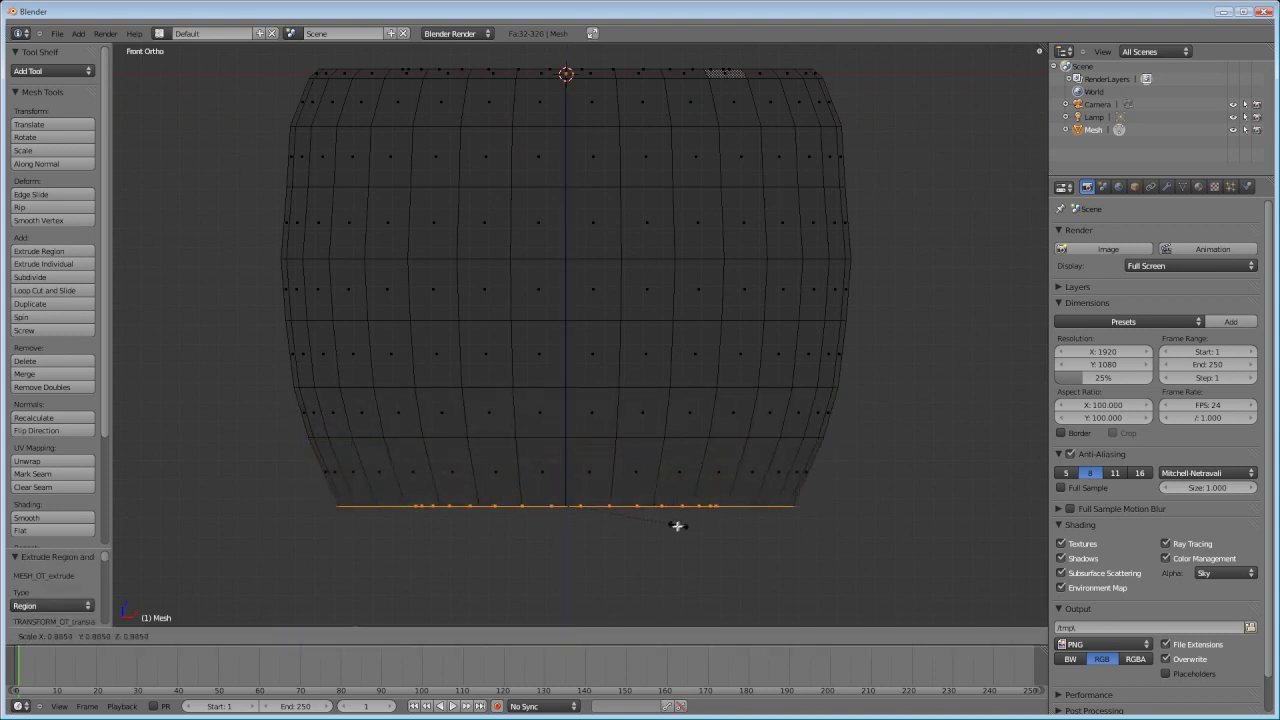
left_click(682, 525)
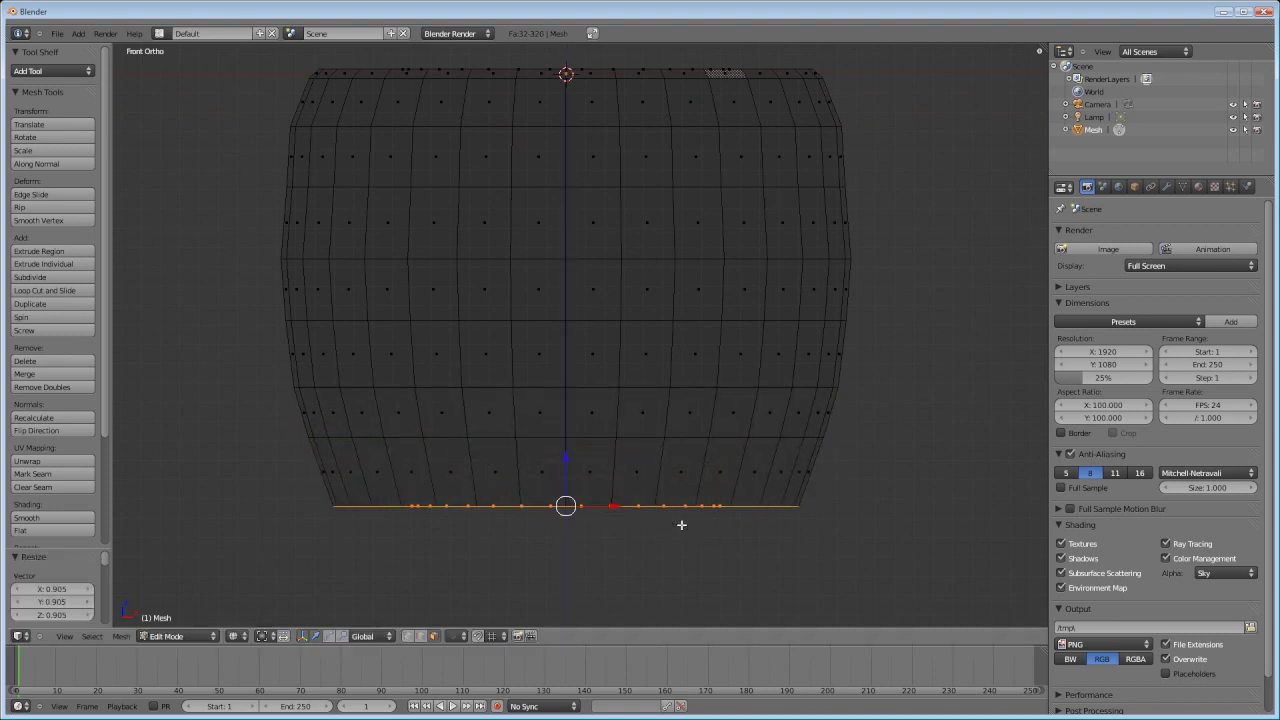
Step: Extrude a shorter section below the body and scale its bottom faces down by about 0.888
middle_click_drag(680, 523, 660, 334, "shift")
key("e")
left_click(660, 385)
key("s")
left_click(645, 392)
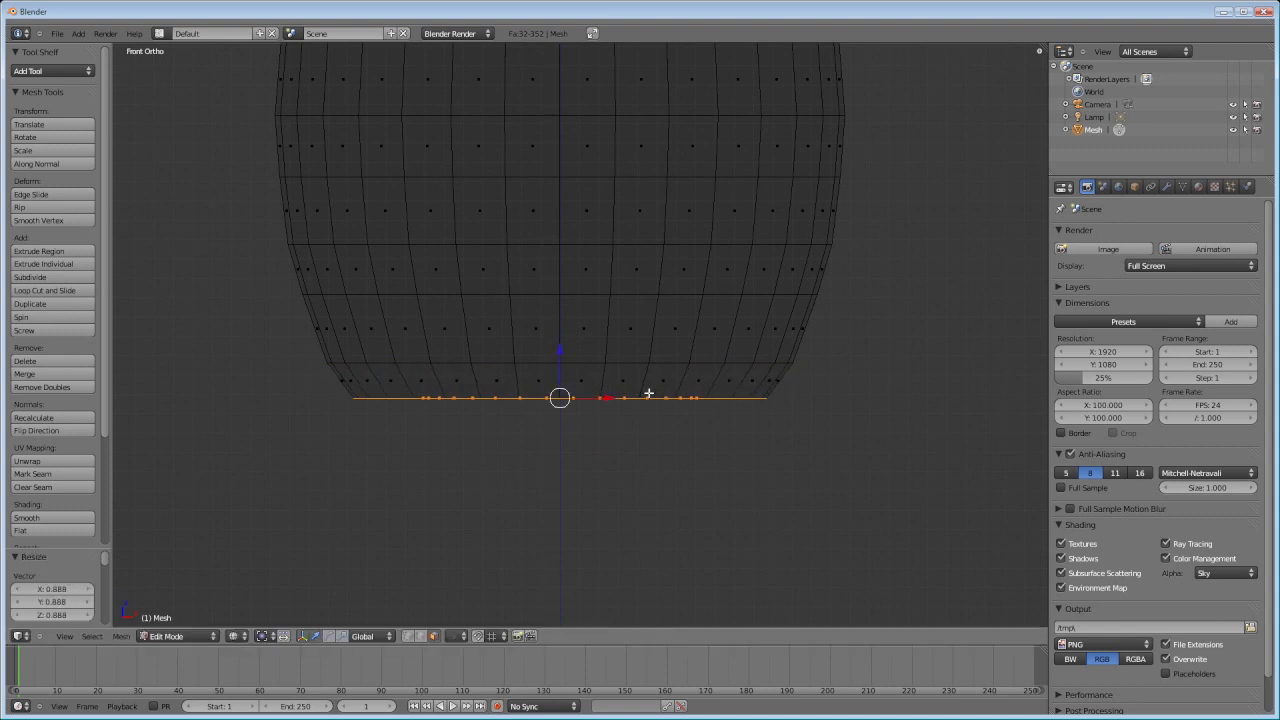
Step: Extrude two short sections below the body and scale each inward, the lower one by about 0.436
key("e")
left_click(651, 420)
key("s")
left_click(621, 438)
key("e")
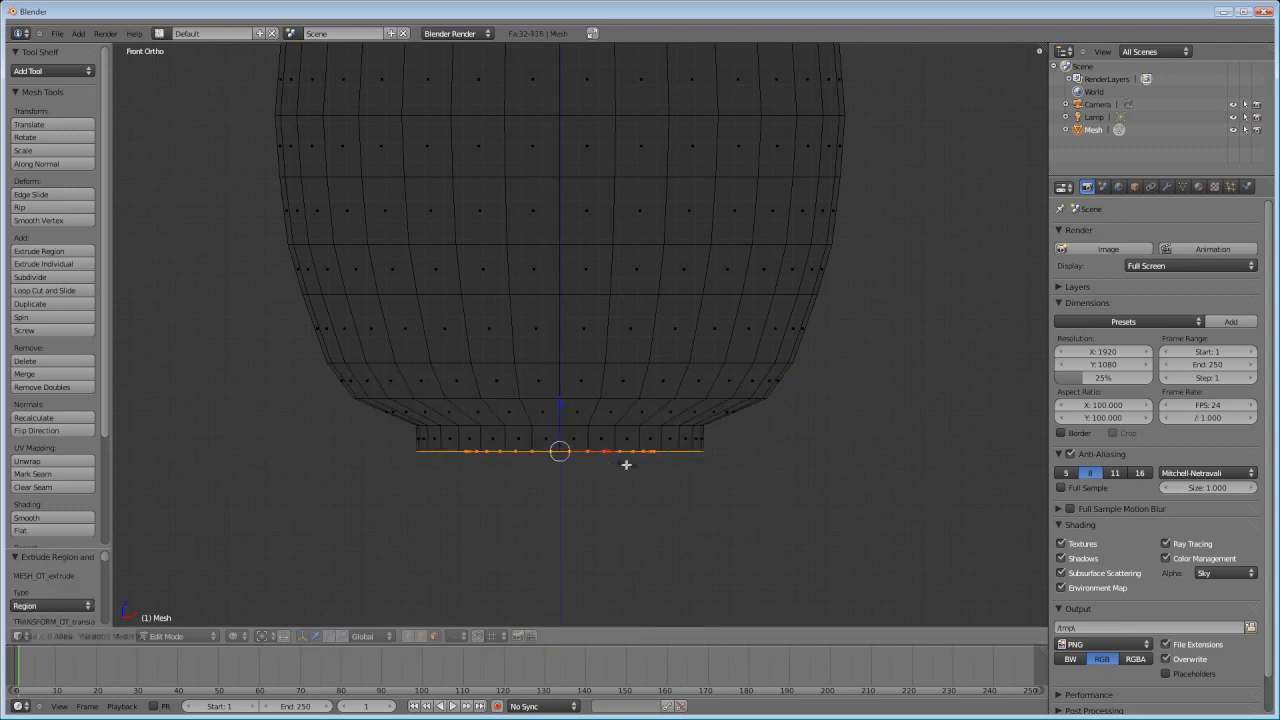
left_click(626, 460)
key("s")
left_click(586, 460)
Step: Extrude another section downward and scale its bottom faces by about 0.573 to form the narrow neck
scroll(619, 428, "up", 3)
middle_click_drag(619, 428, 629, 251, "shift")
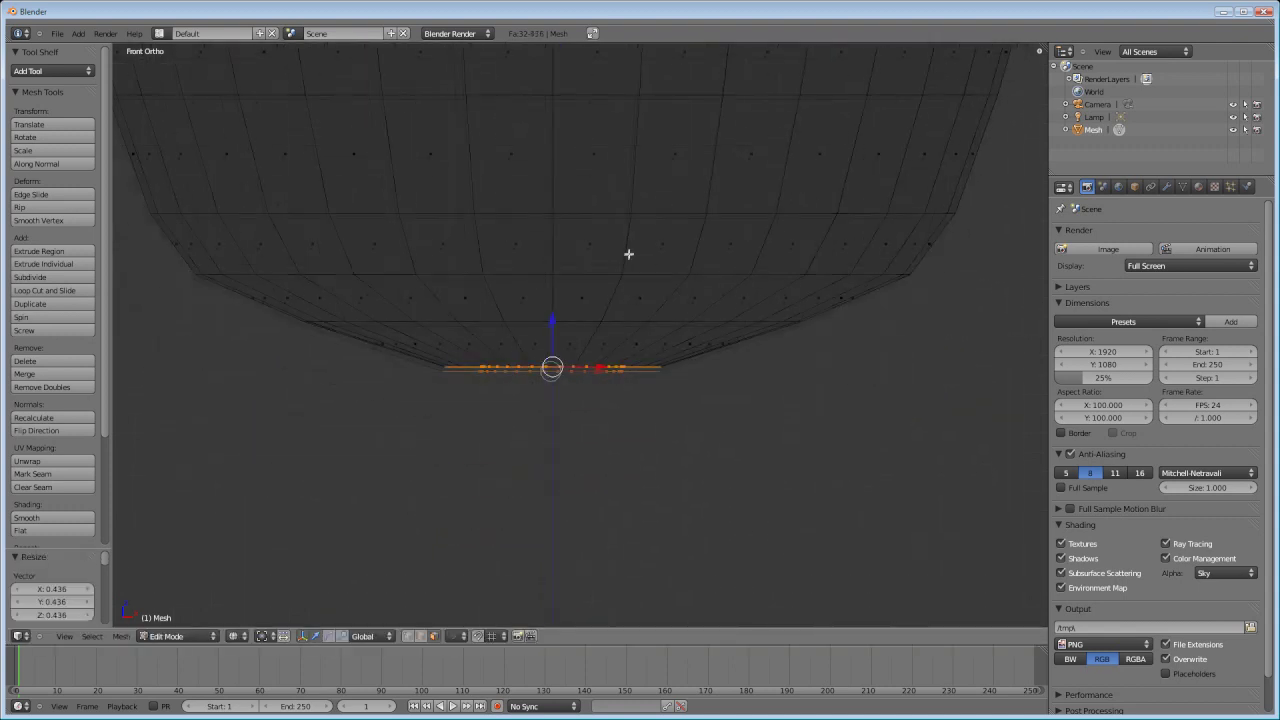
key("e")
left_click(589, 402)
key("s")
left_click(569, 413)
Step: Form a flared ring below the neck by extruding one section that widens and another that narrows again
key("e")
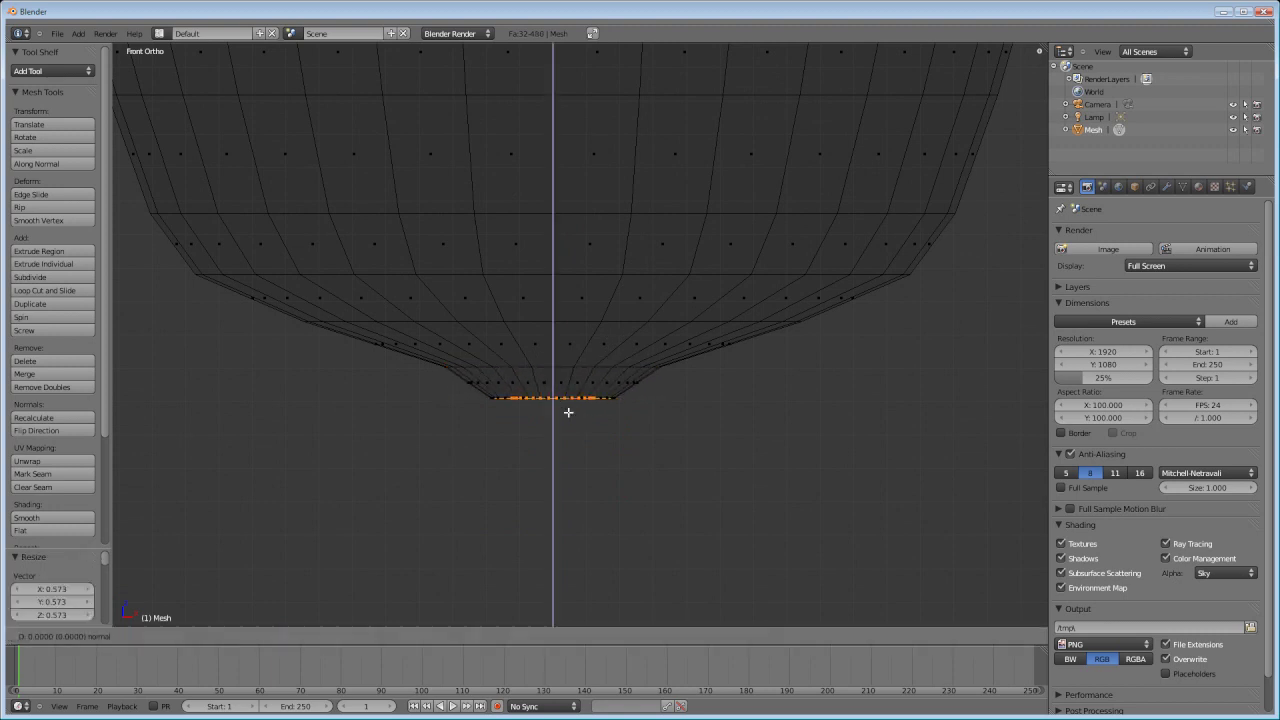
left_click(571, 435)
key("s")
left_click(587, 442)
key("e")
left_click(578, 452)
key("s")
left_click(568, 457)
Step: Form a second flared ring beneath the first, extruding a widened section and then one scaled in by about 0.759
key("e")
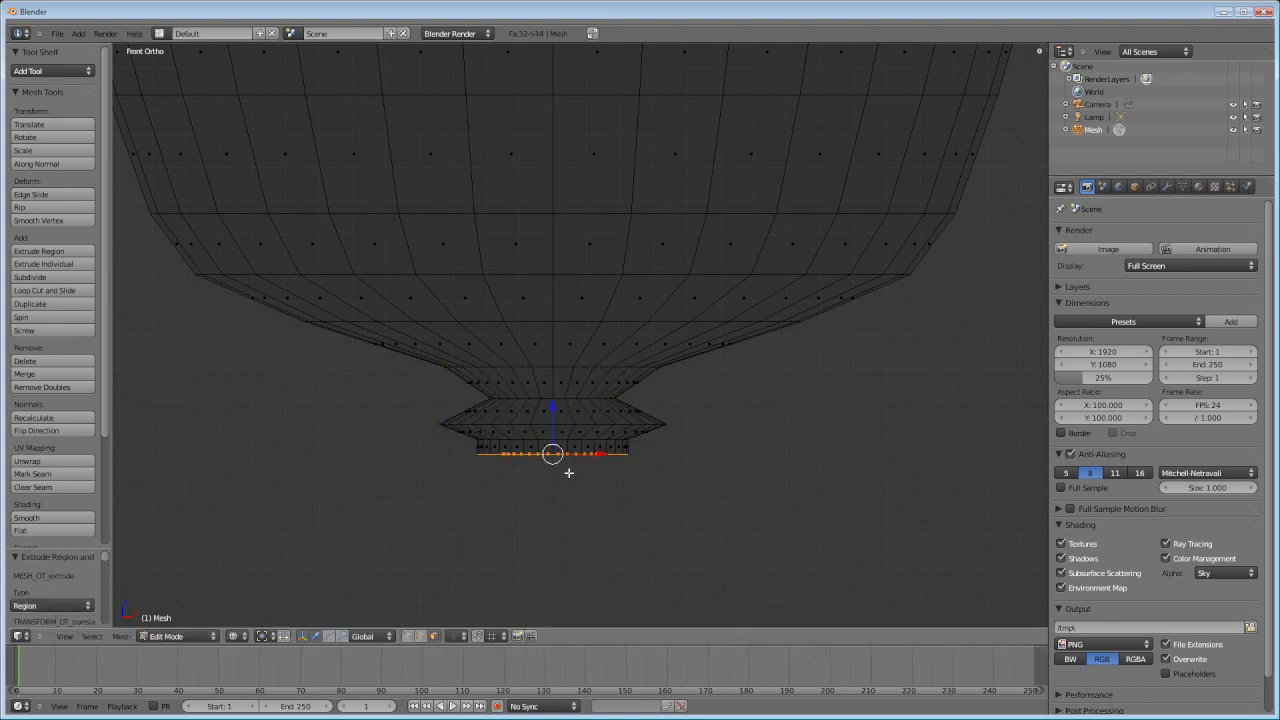
left_click(580, 465)
key("e")
left_click(575, 480)
key("s")
left_click(568, 495)
Step: Extrude the faces below the second ring, lower them by about 0.05 and widen them slightly
key("e")
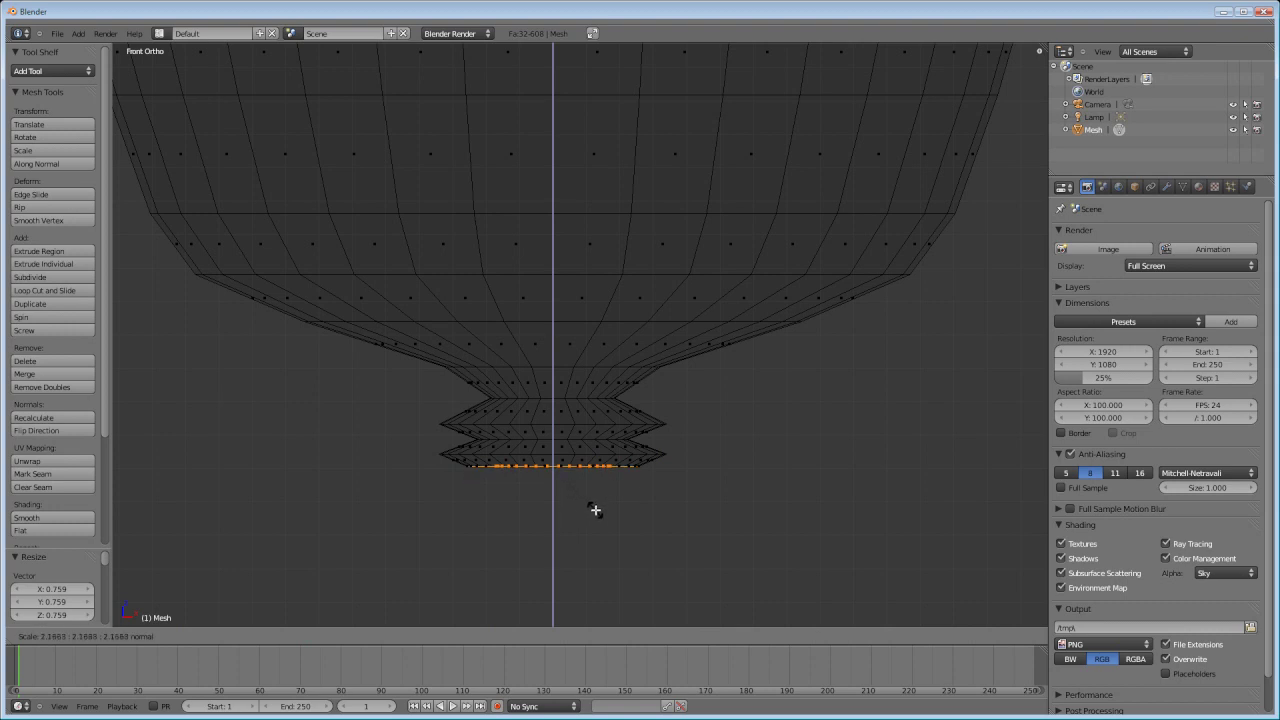
right_click(594, 508)
key("e")
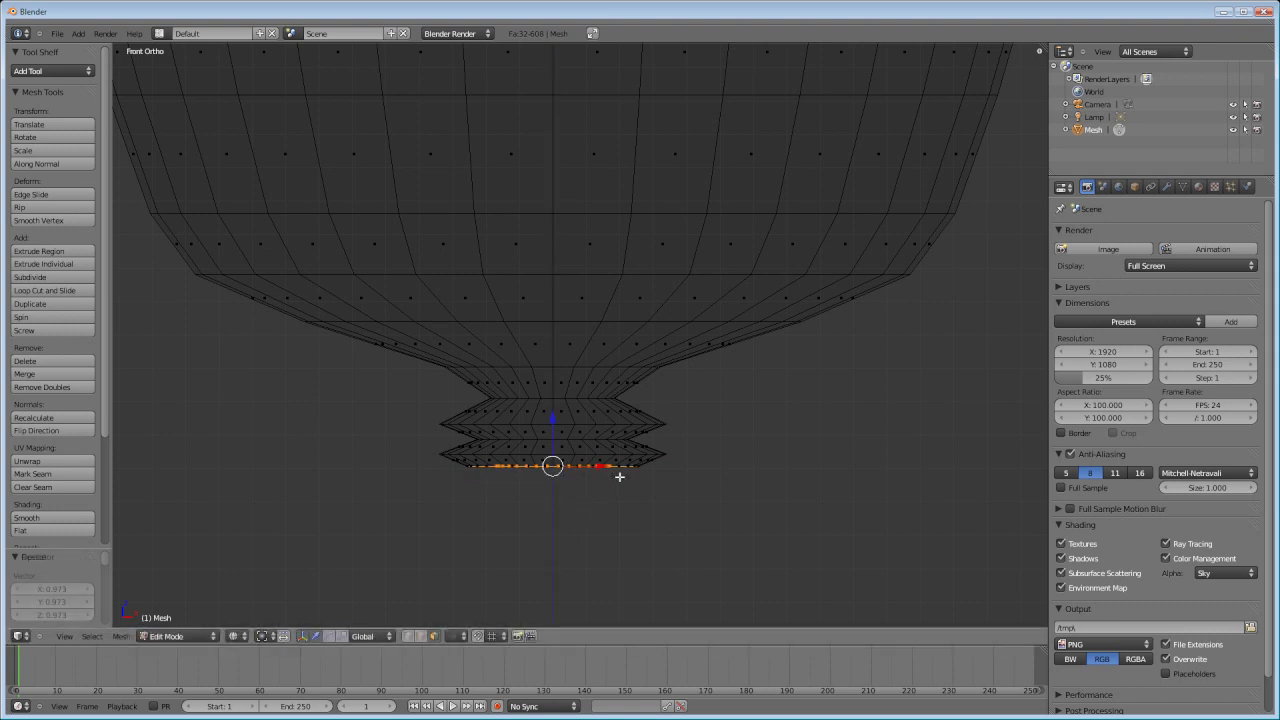
left_click(620, 490)
key("s")
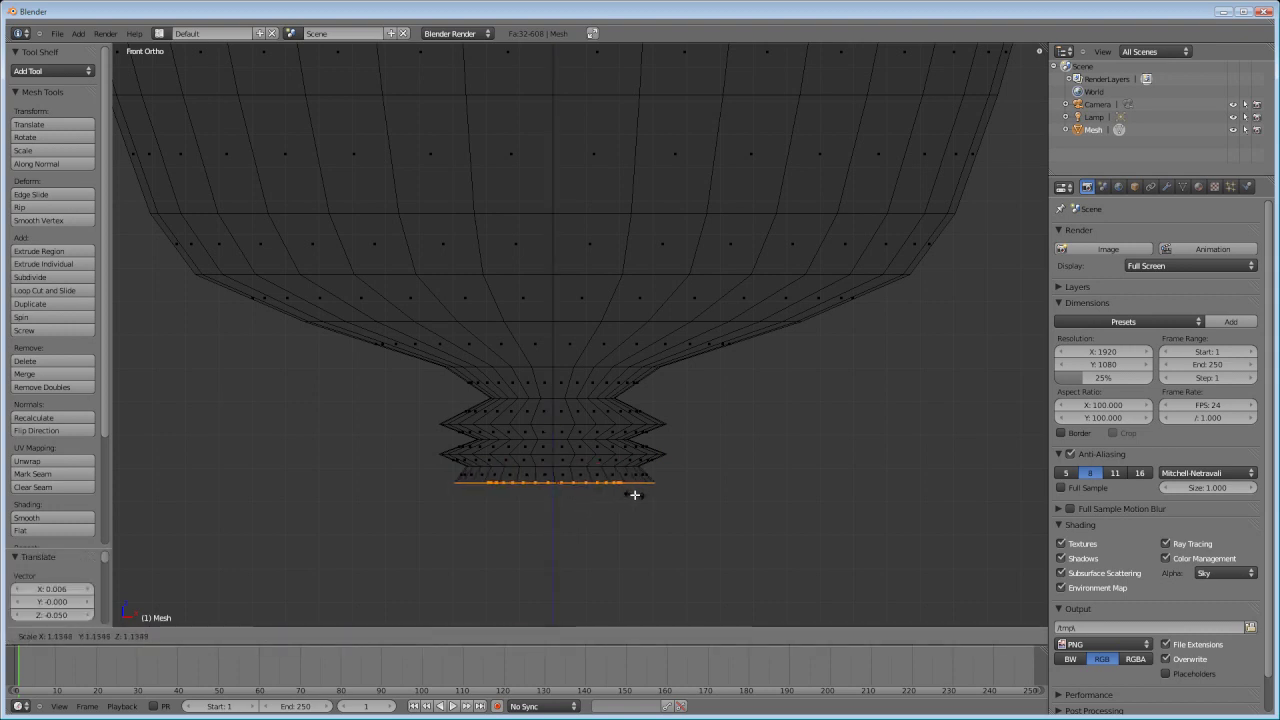
left_click(635, 500)
Step: Extrude two further neck sections downward, narrowing the upper one and widening the lower one by about 1.314
scroll(634, 482, "down", 5)
scroll(634, 482, "up", 5)
key("s")
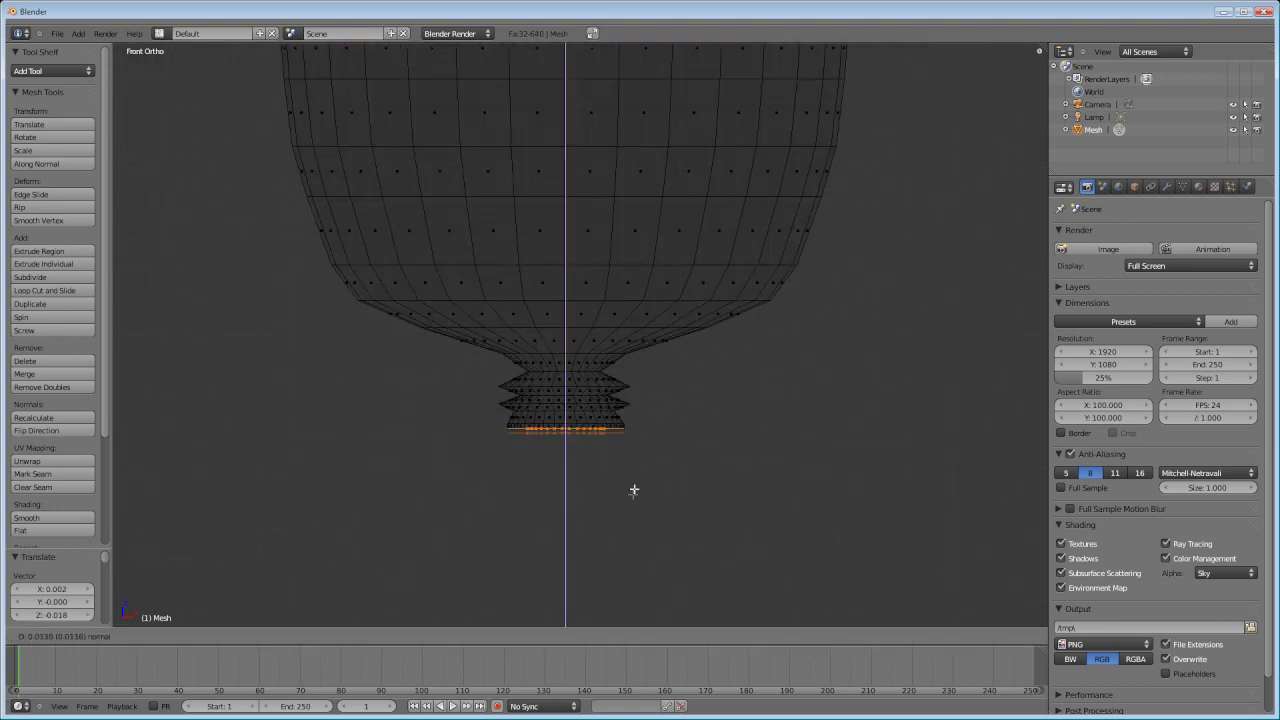
left_click(606, 500)
middle_click_drag(606, 500, 625, 408, "shift")
key("e")
left_click(638, 392)
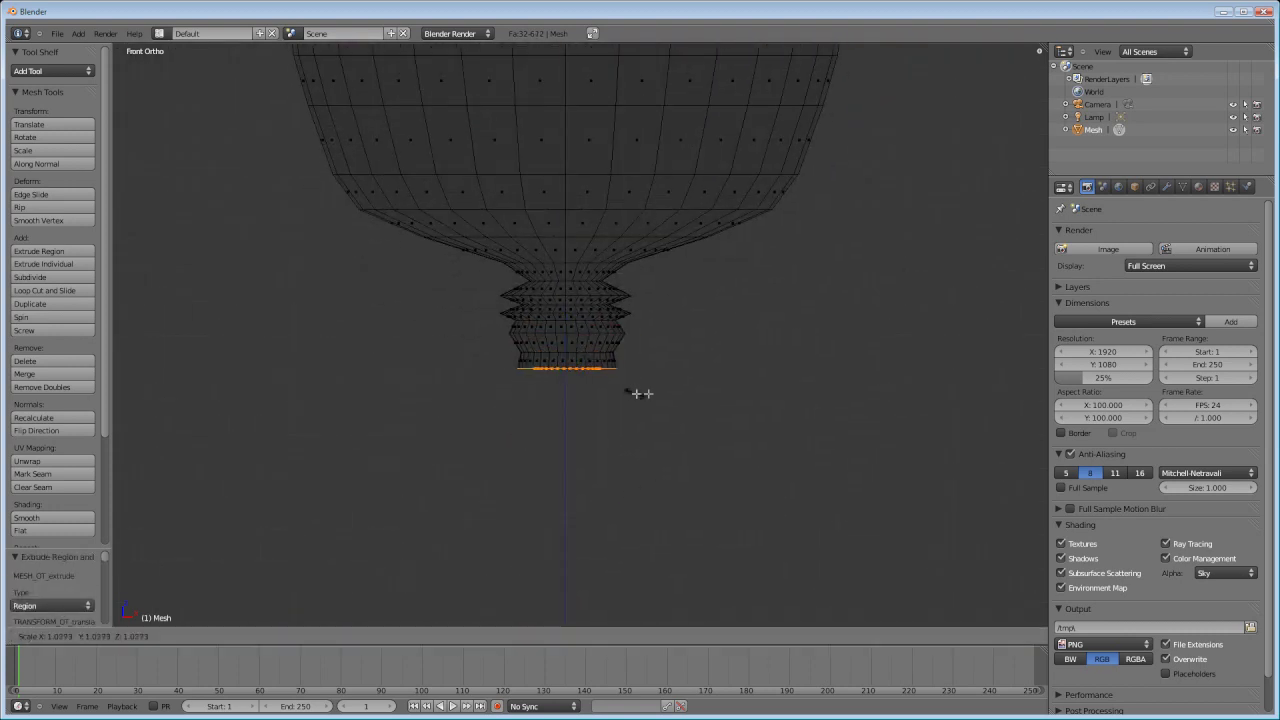
key("s")
left_click(652, 386)
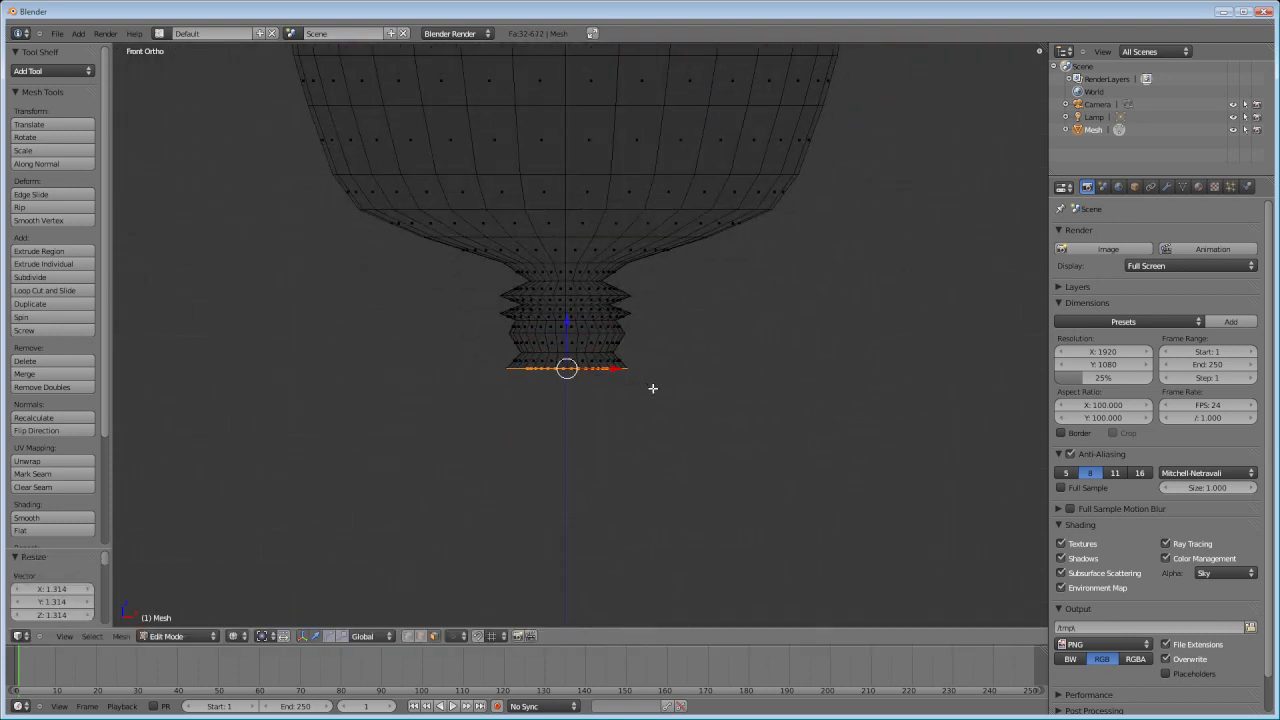
Step: Extrude a section below the rings and taper its bottom faces by a factor of about 0.328
key("e")
left_click(640, 432)
key("s")
left_click(600, 429)
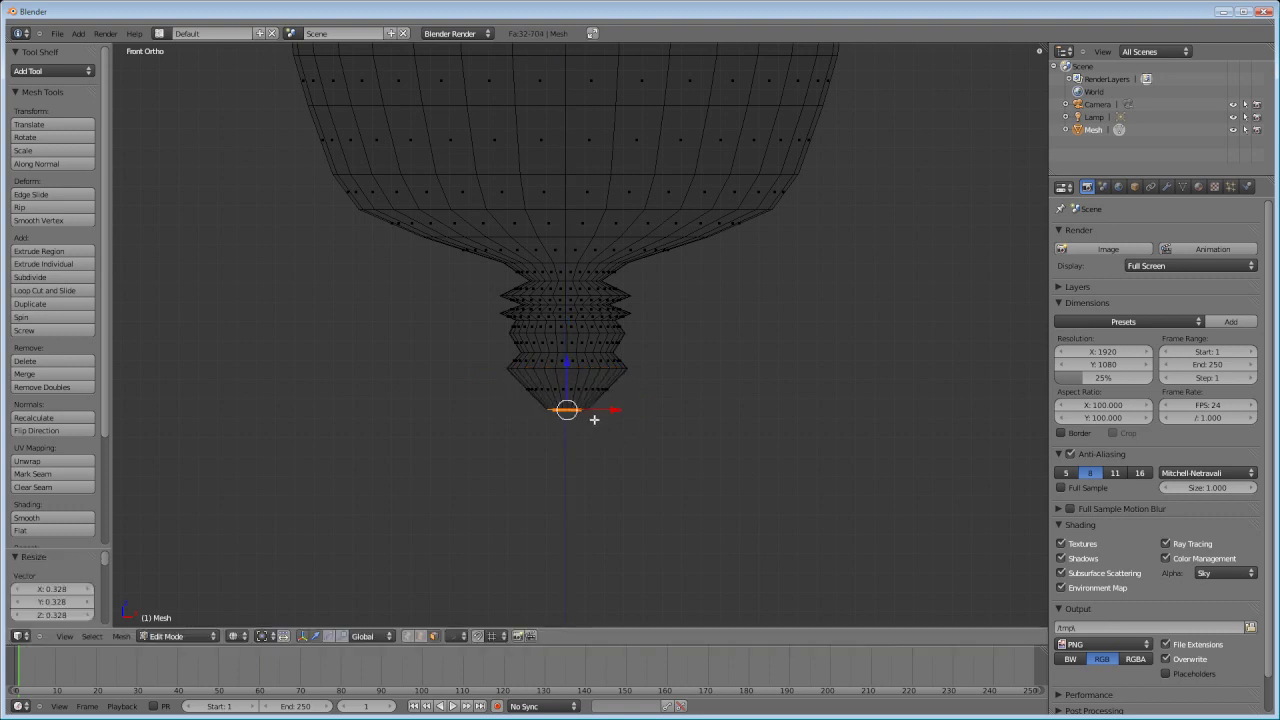
Step: Extrude the small tapered faces straight down into a stem somewhat longer than the bowl's height
scroll(600, 420, "down", 4)
key("e")
left_click(605, 556)
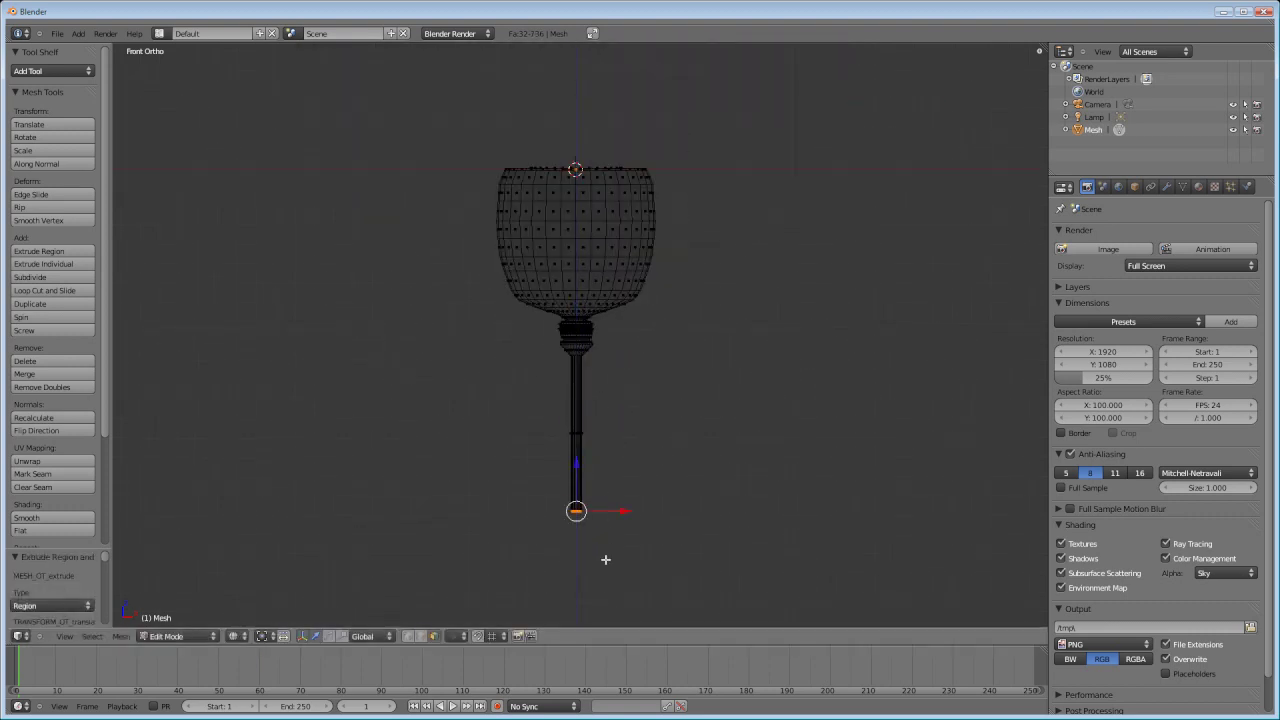
Step: Extrude a short section at the stem's lower end and flare it outward by a factor of about 3.481
scroll(603, 437, "up", 3)
scroll(603, 430, "down", 2)
middle_click_drag(603, 429, 597, 246, "shift")
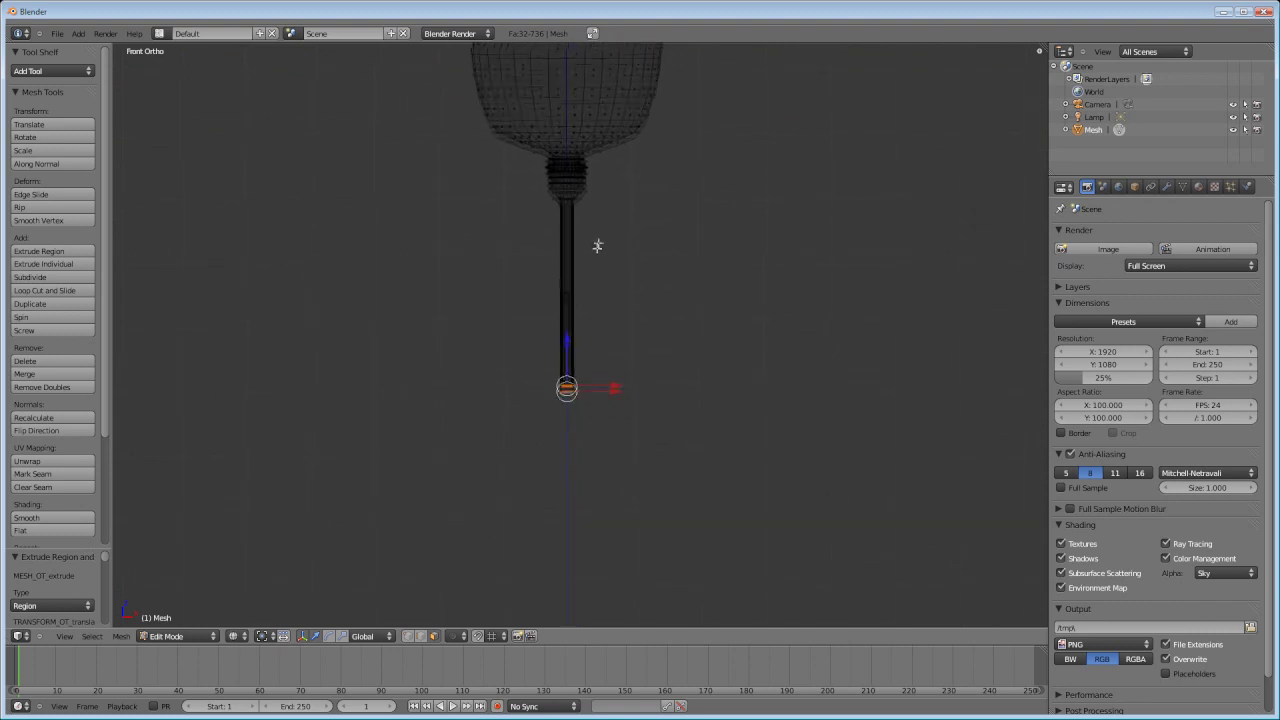
scroll(575, 327, "up", 6)
middle_click_drag(557, 337, 580, 256, "shift")
key("e")
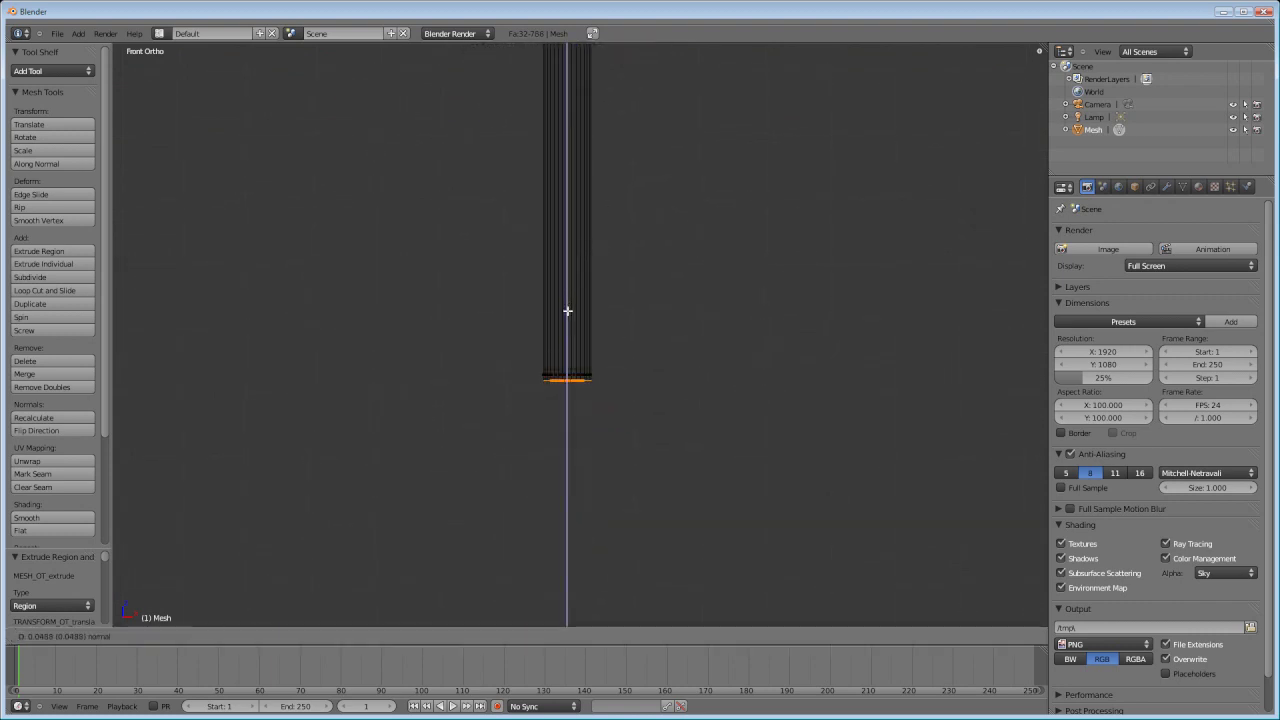
key("s")
left_click(804, 249)
Step: Extrude three short sections below the stem's flare, narrowing the first, widening the second slightly and narrowing the third
key("e")
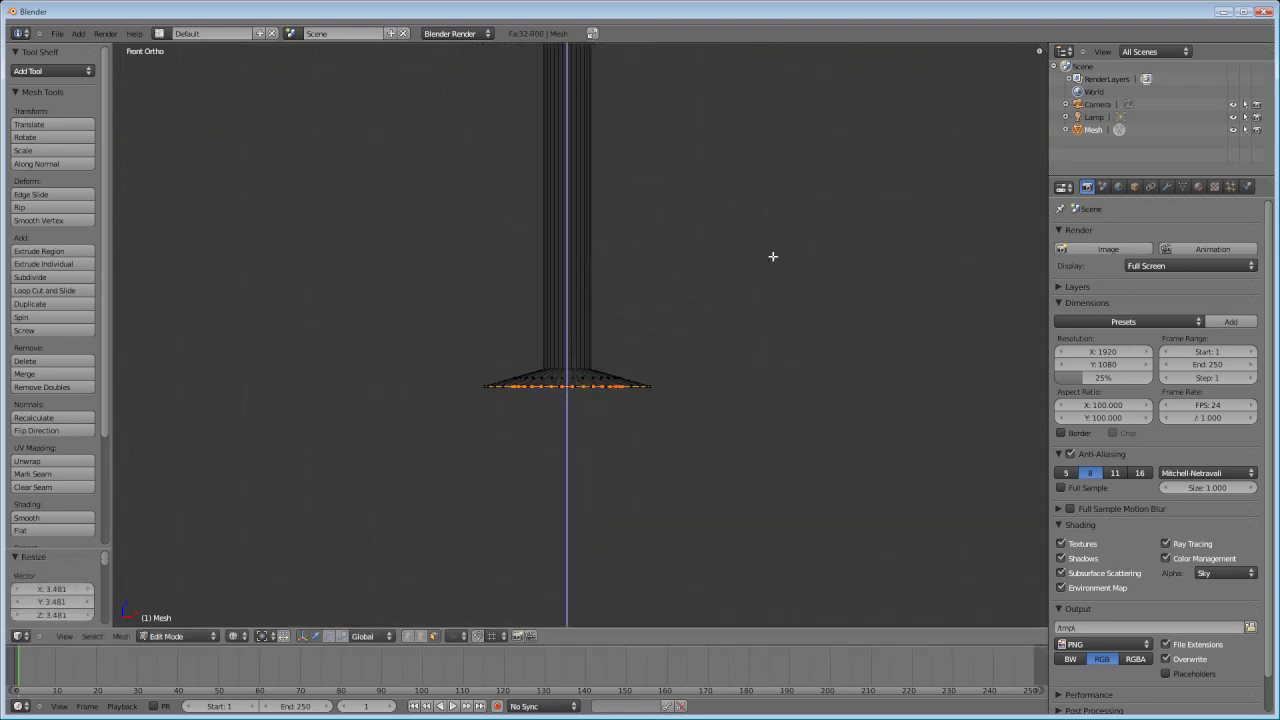
left_click(737, 283)
key("s")
left_click(708, 330)
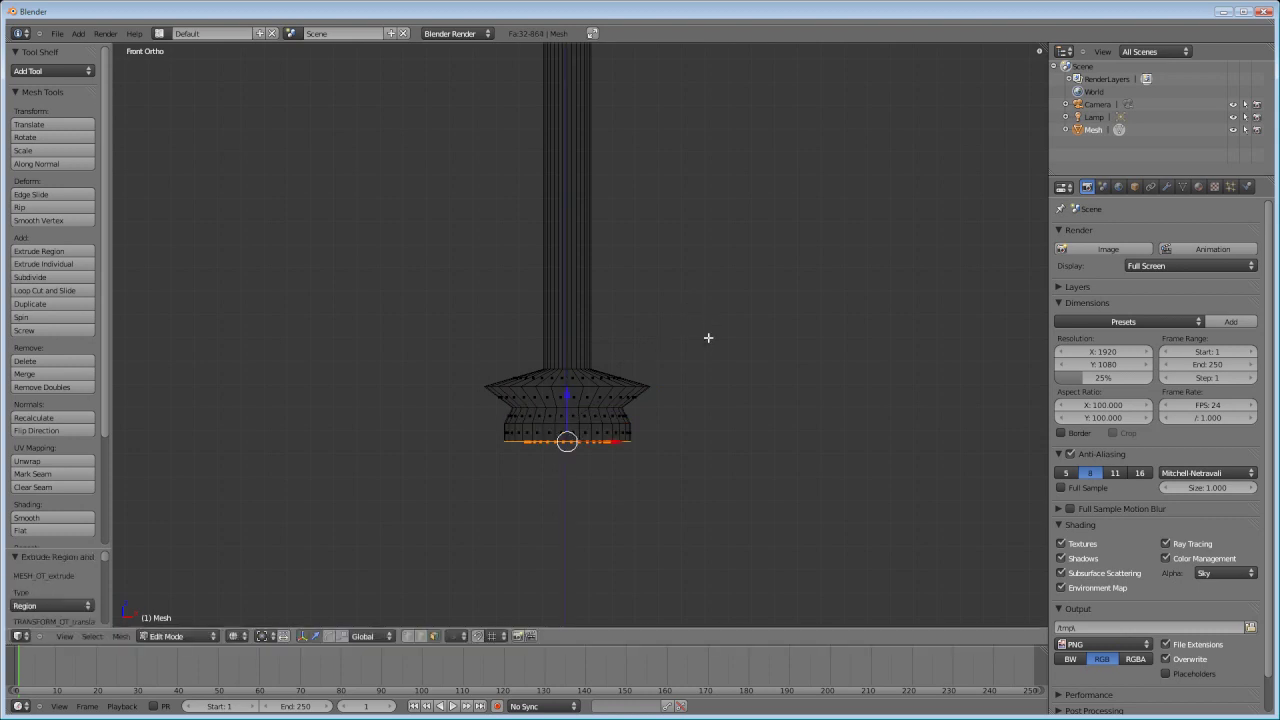
key("e")
left_click(673, 385)
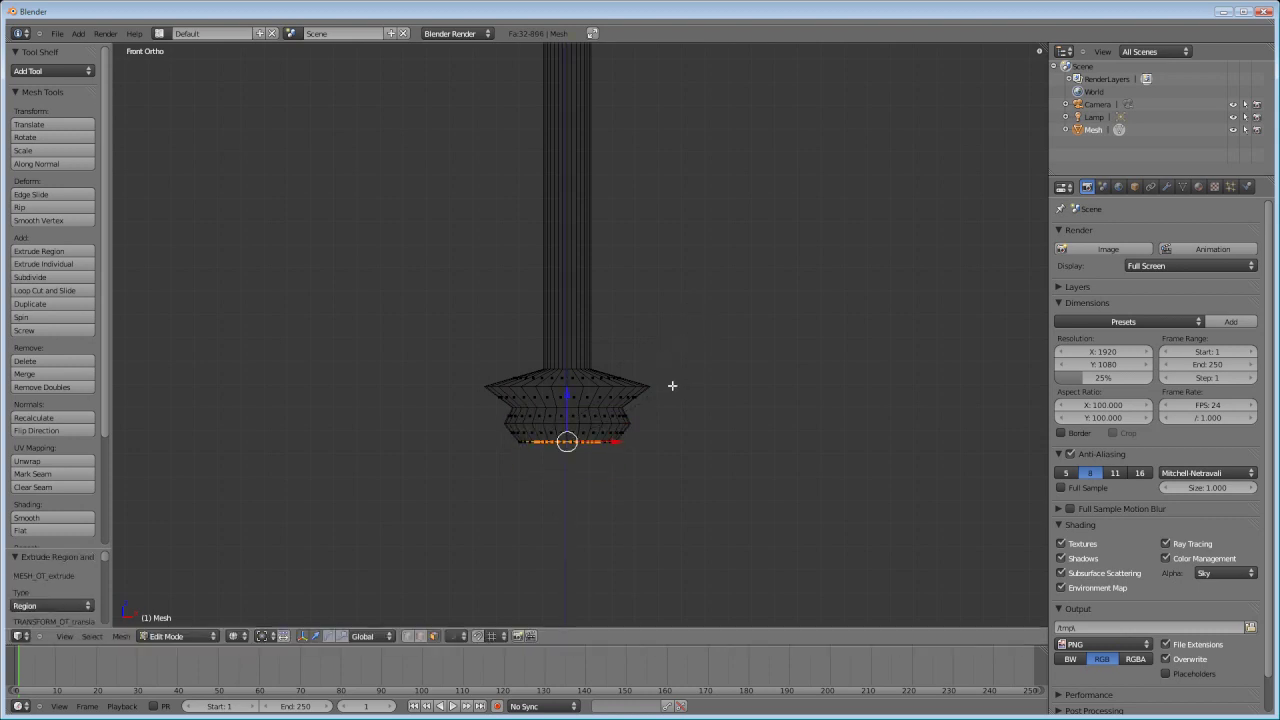
Step: Extrude two more sections downward, narrowing the upper one slightly and flaring the lower one to the width of the upper flare
key("e")
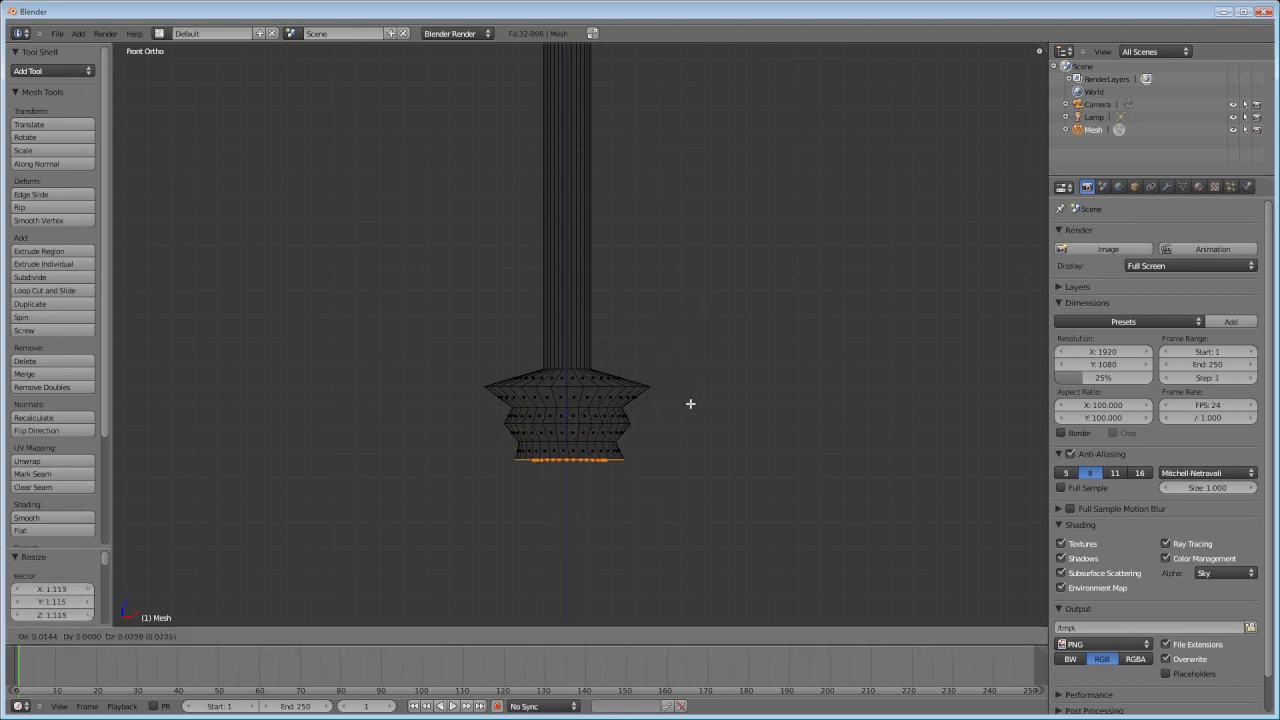
left_click(689, 406)
key("s")
left_click(682, 413)
key("e")
left_click(680, 428)
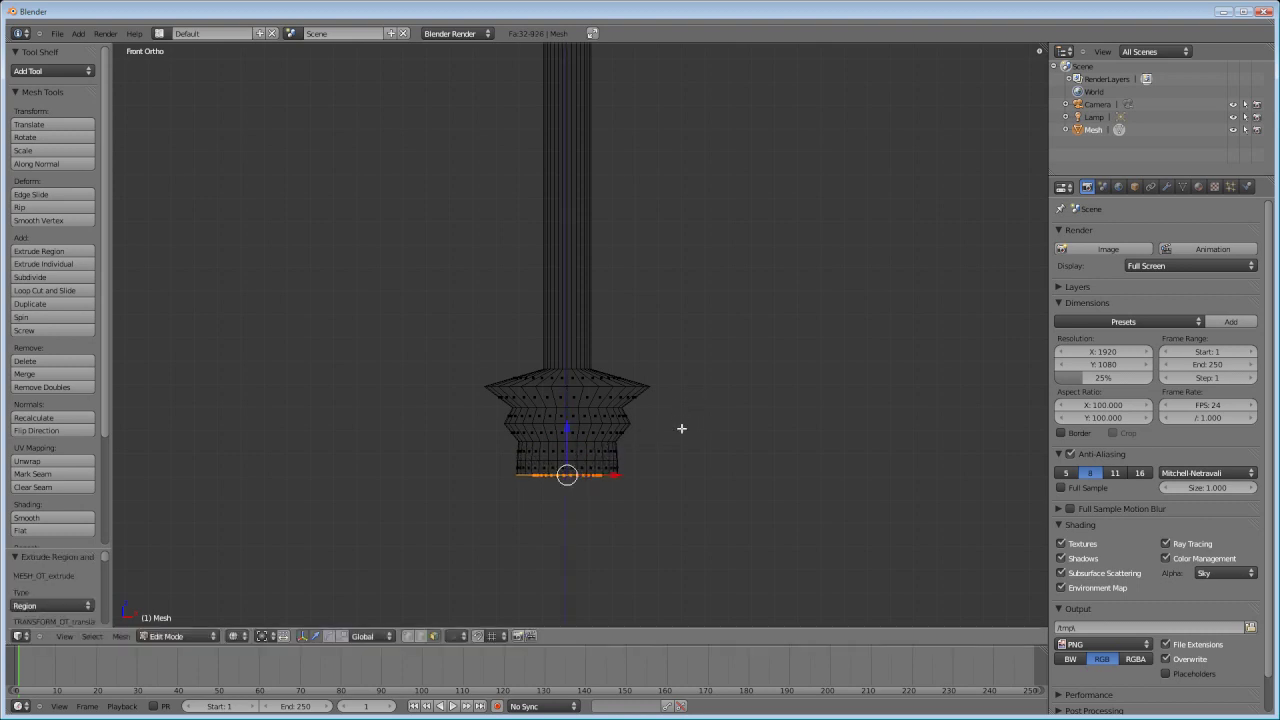
key("s")
left_click(751, 408)
Step: Extrude the lower flare's bottom faces and scale them outward into a wide, thin foot, finishing with a factor of about 1.501
key("e")
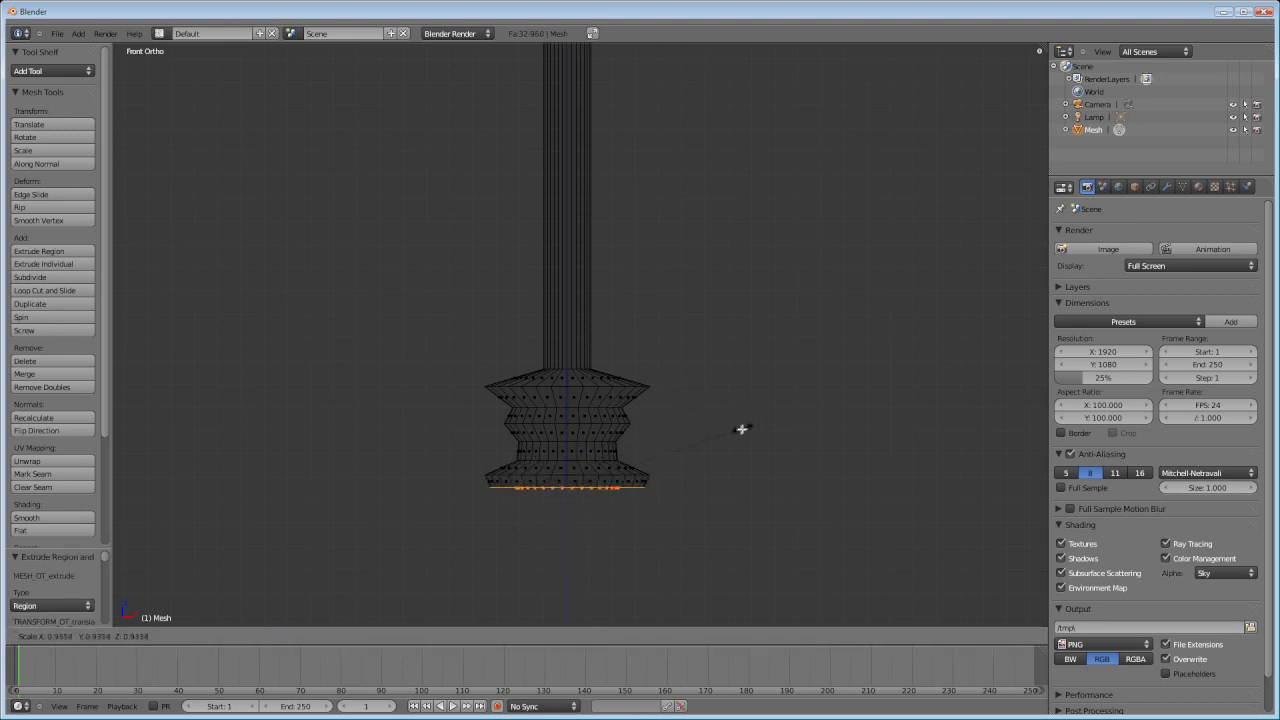
left_click(740, 450)
key("s")
left_click(805, 352)
Step: Compare the foot with the bowl in top view and enlarge its bottom faces by a factor of about 1.055
scroll(765, 357, "down", 4)
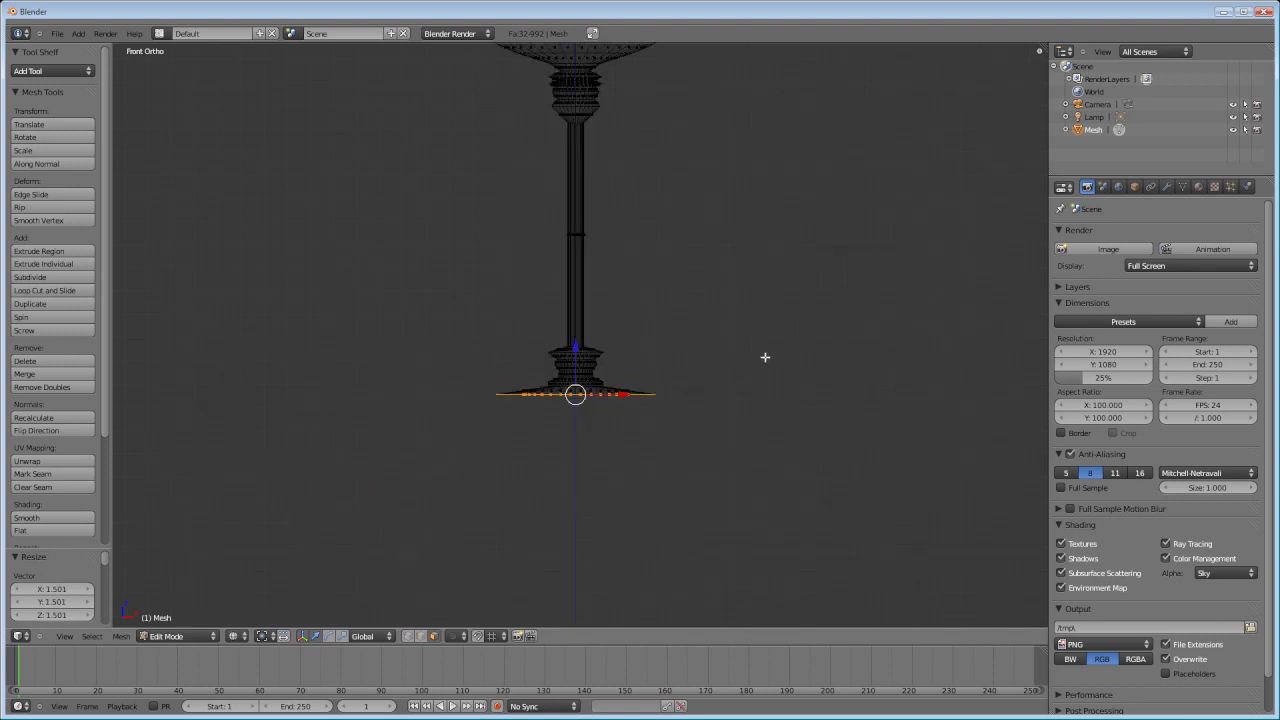
middle_click_drag(700, 245, 607, 430)
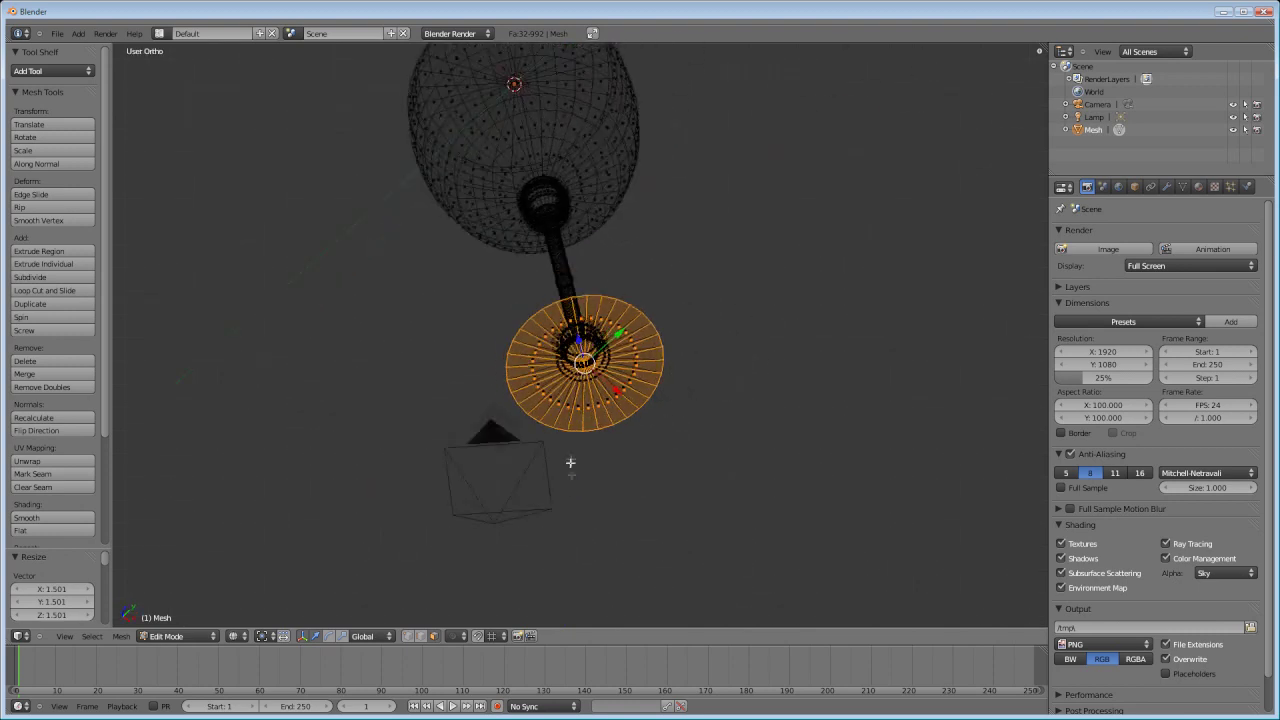
middle_click_drag(570, 462, 585, 448)
key("KP_7")
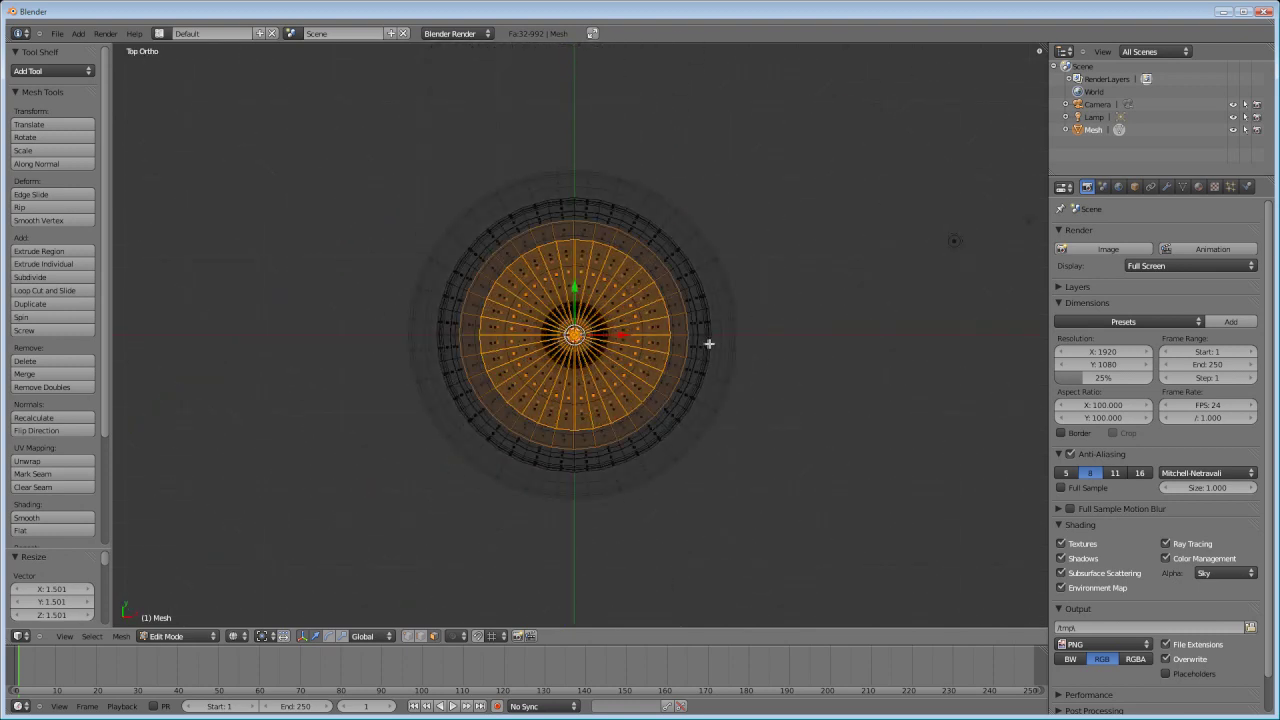
scroll(706, 343, "up", 2)
key("s")
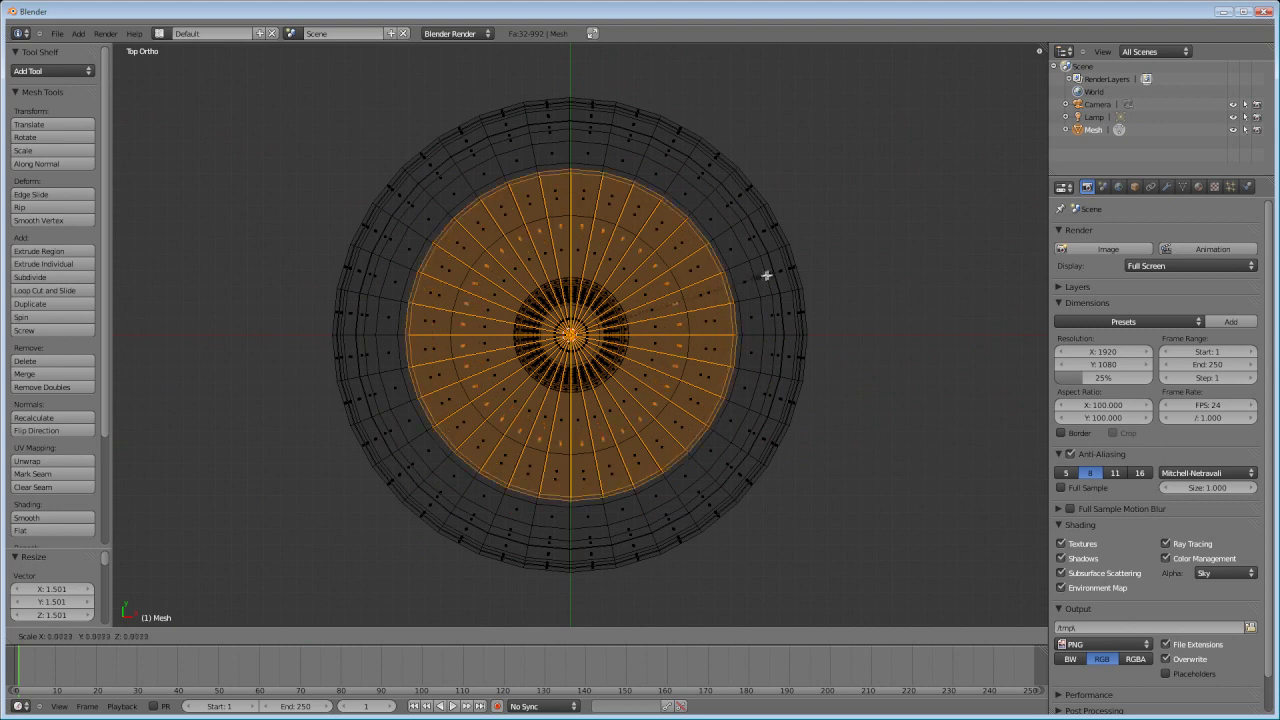
left_click(774, 269)
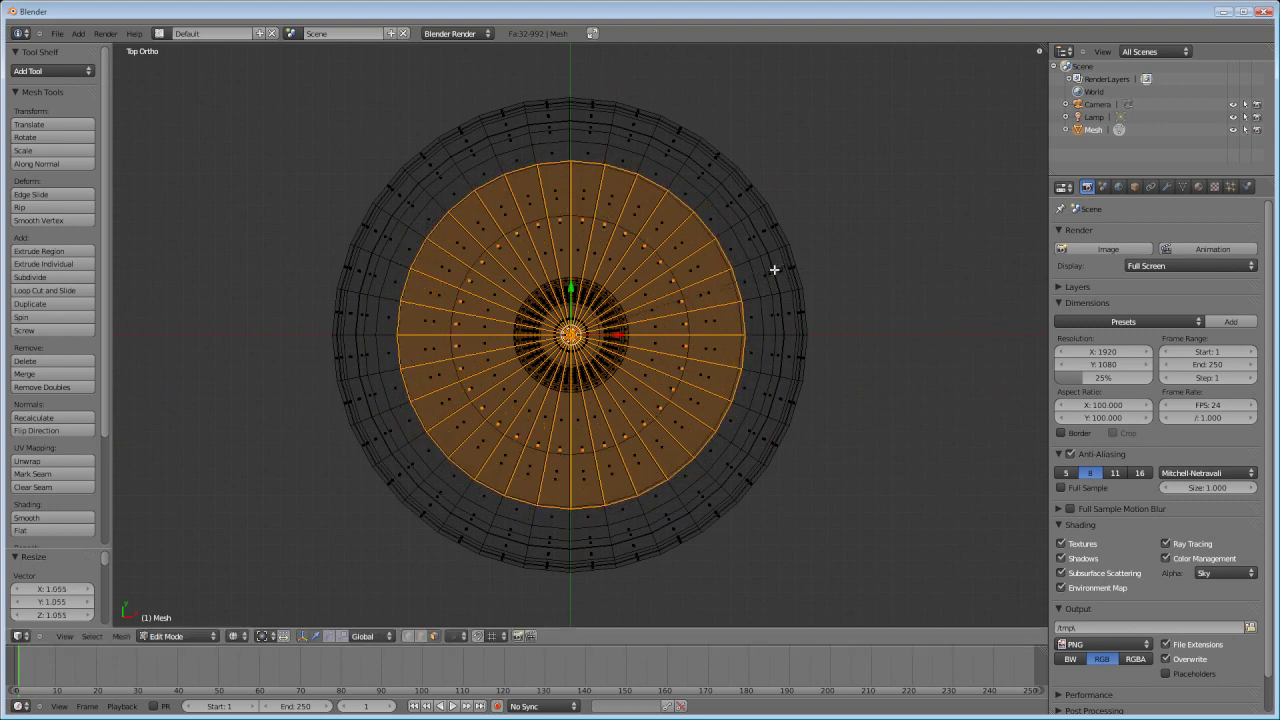
Step: Display the whole goblet with solid shading and deselect all of its faces
scroll(529, 363, "down", 5)
middle_click_drag(529, 363, 491, 137)
scroll(491, 189, "up", 4)
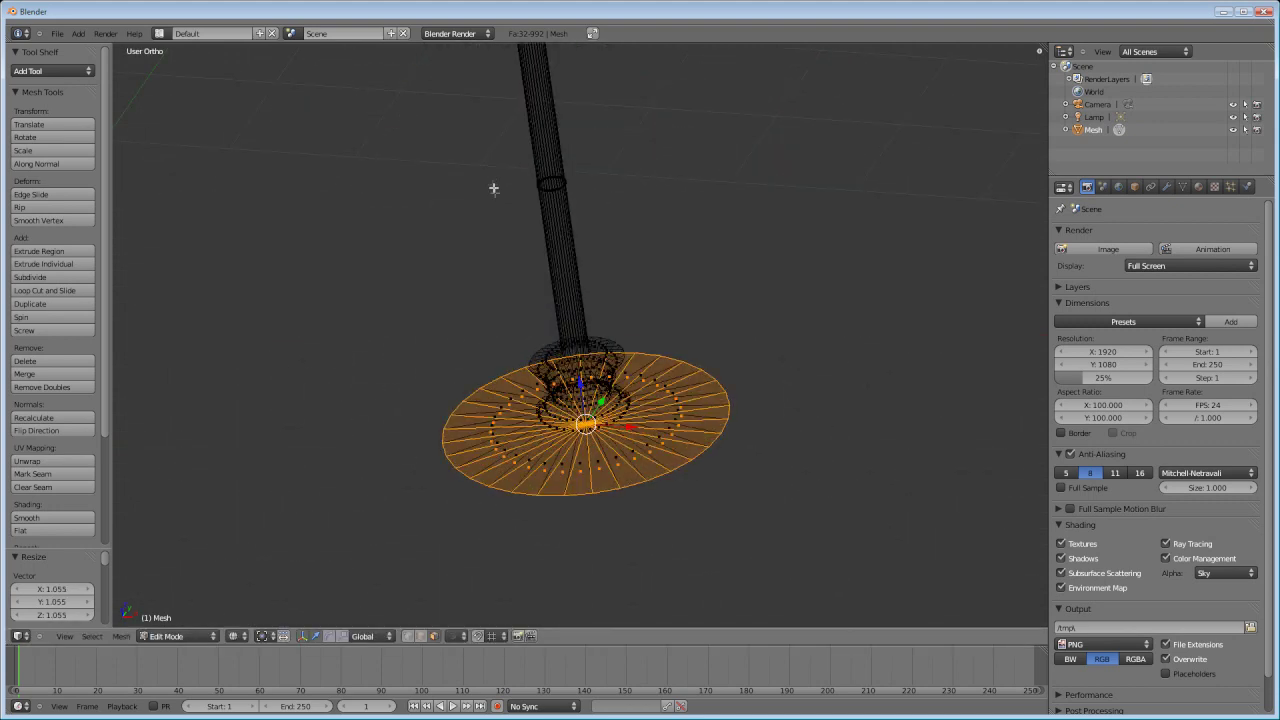
scroll(496, 200, "down", 2)
scroll(496, 200, "down", 2)
middle_click_drag(514, 200, 531, 330)
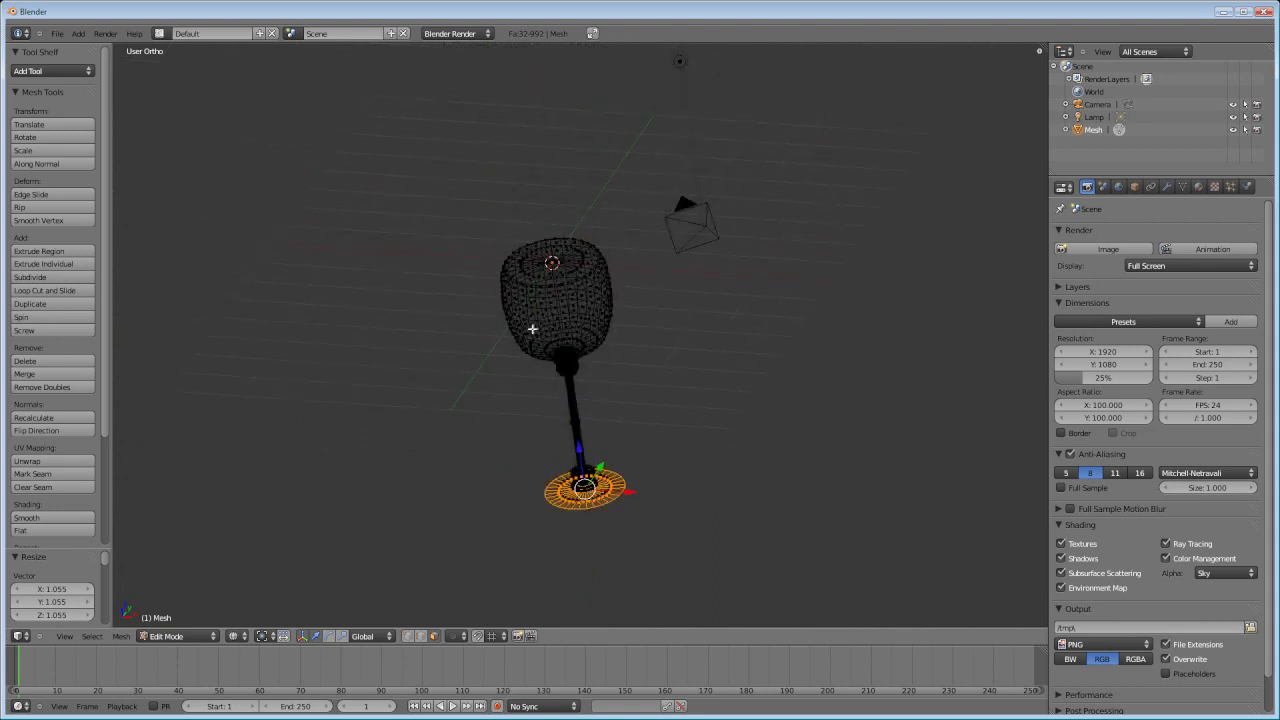
key("z")
scroll(540, 323, "up", 7)
key("a")
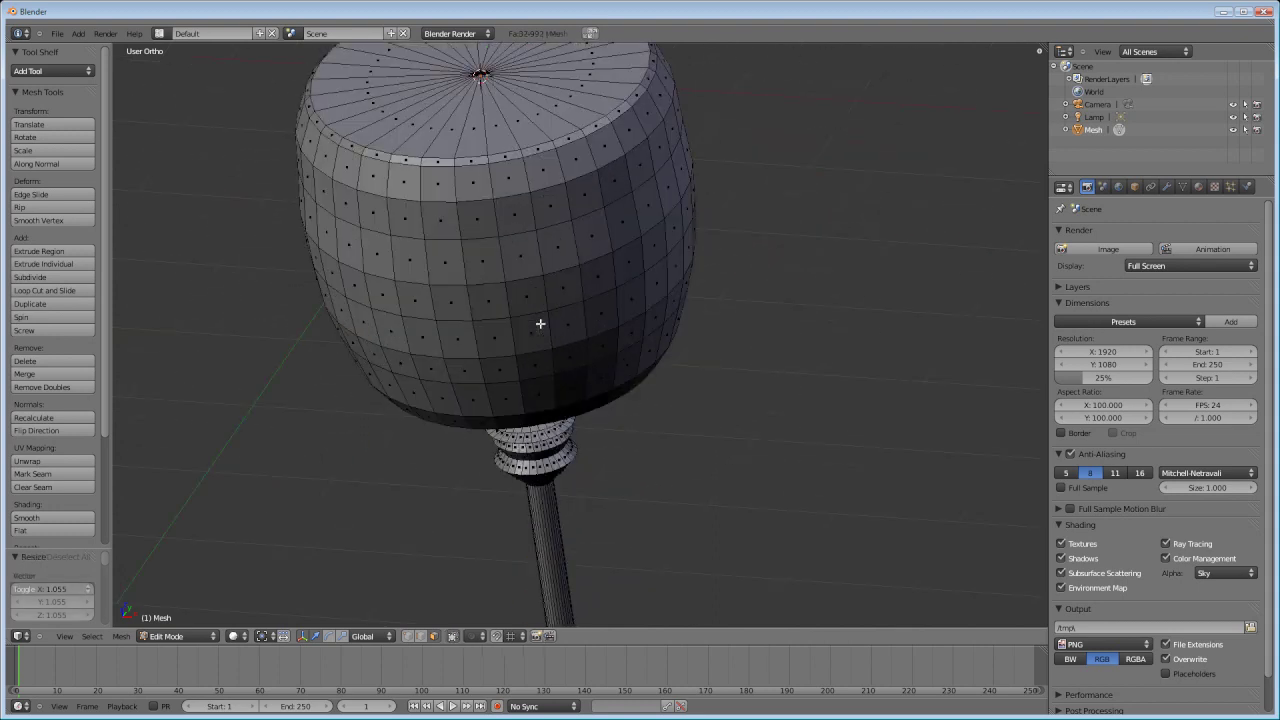
Step: Select the bowl's top cap faces and extrude them in place without any offset, working in front wireframe view
middle_click_drag(540, 295, 608, 429)
key("b")
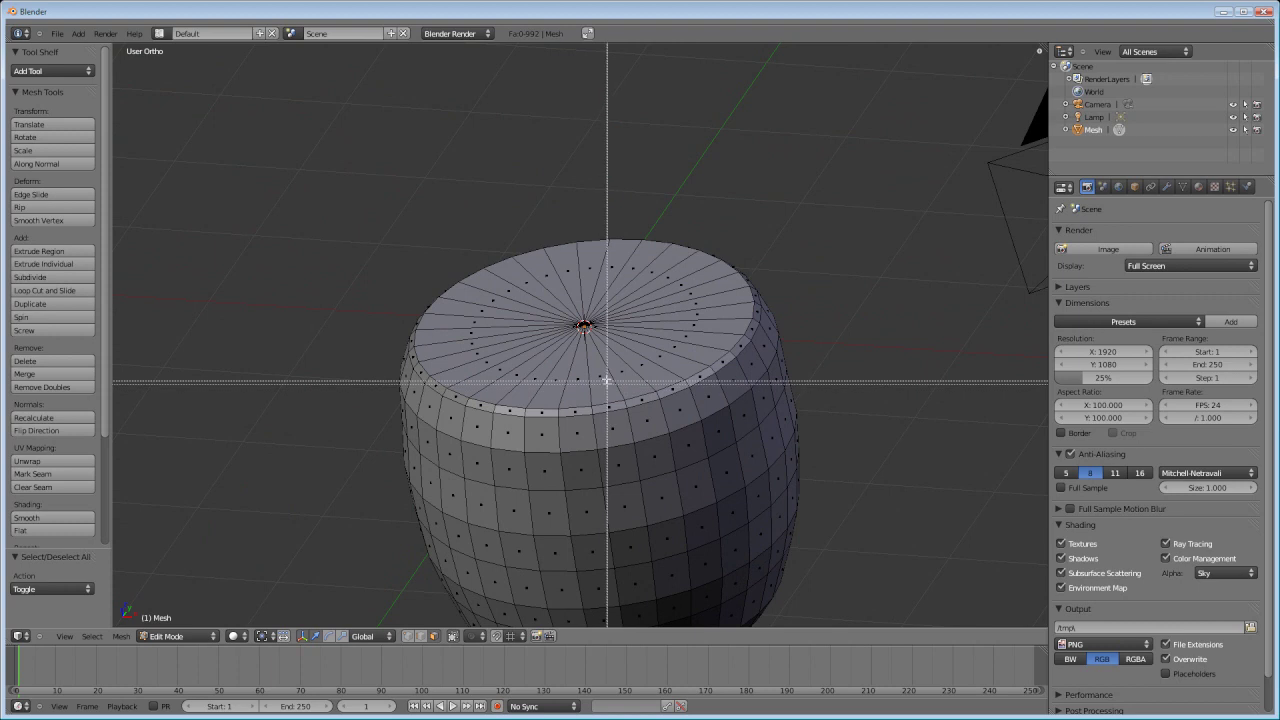
key("Escape")
left_click_drag(617, 293, 617, 295)
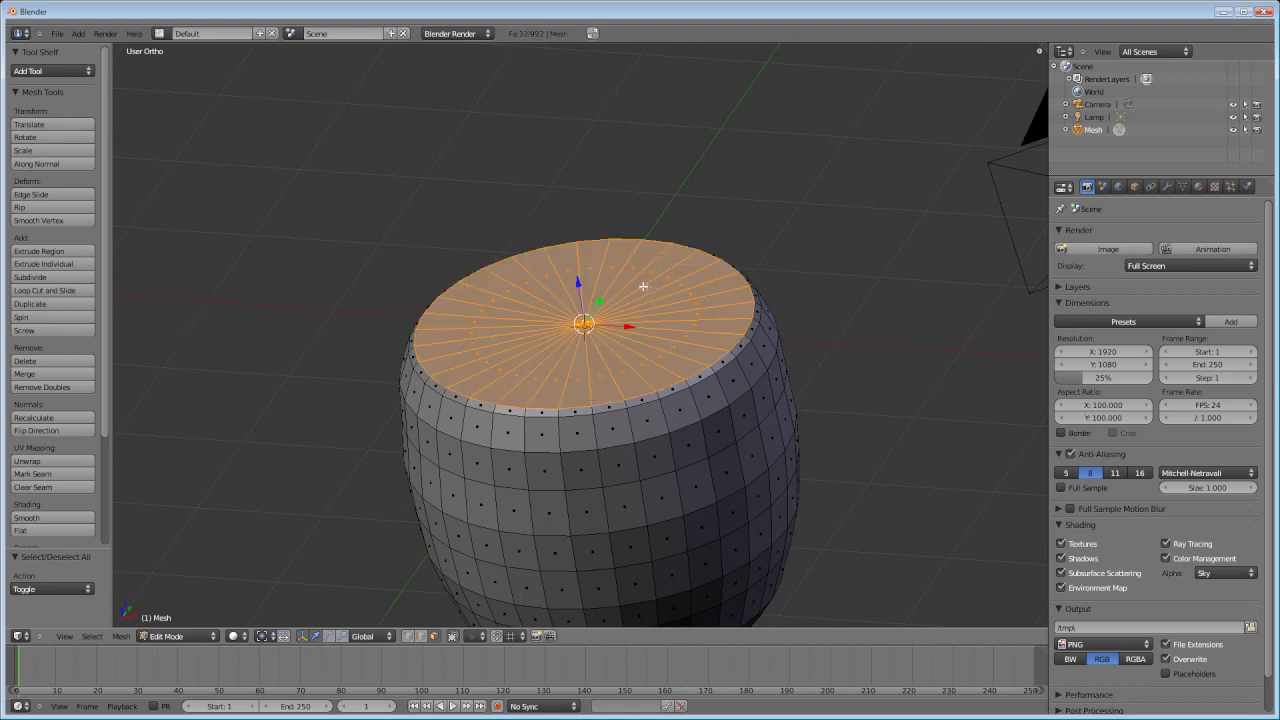
scroll(635, 290, "down", 2)
scroll(630, 292, "up", 2)
key("KP_1")
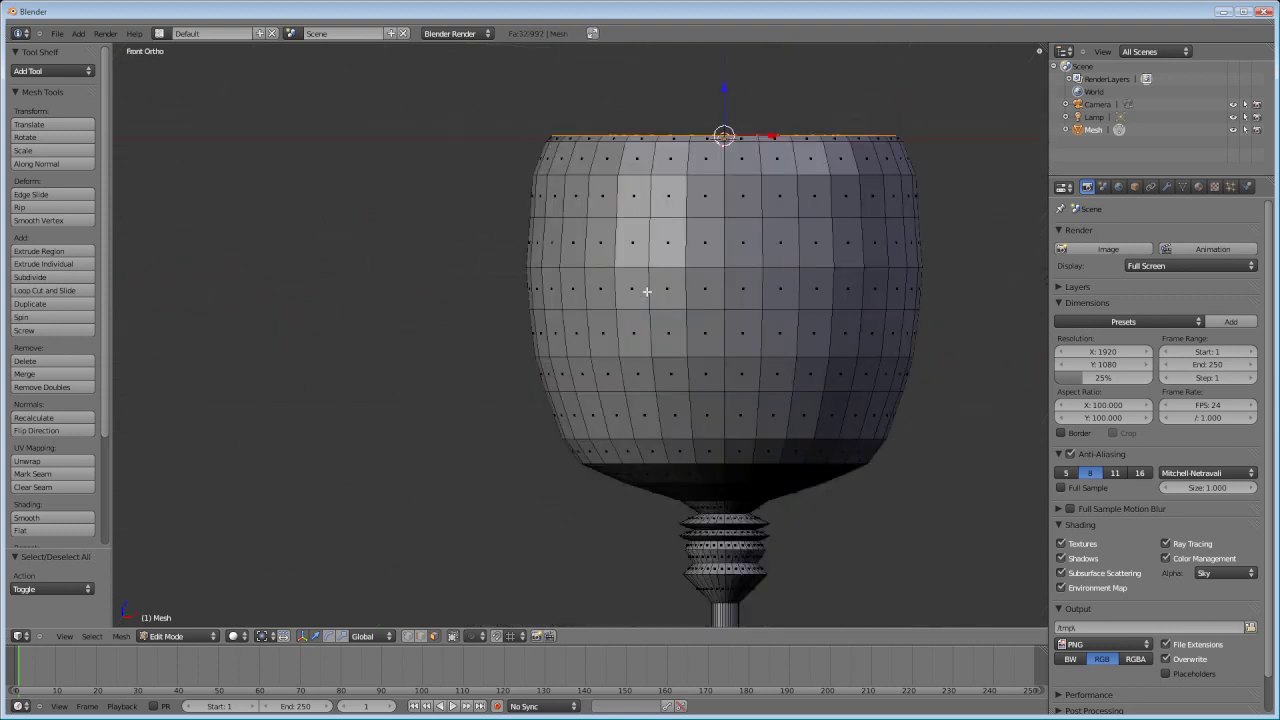
key("z")
middle_click_drag(702, 241, 557, 354, "shift")
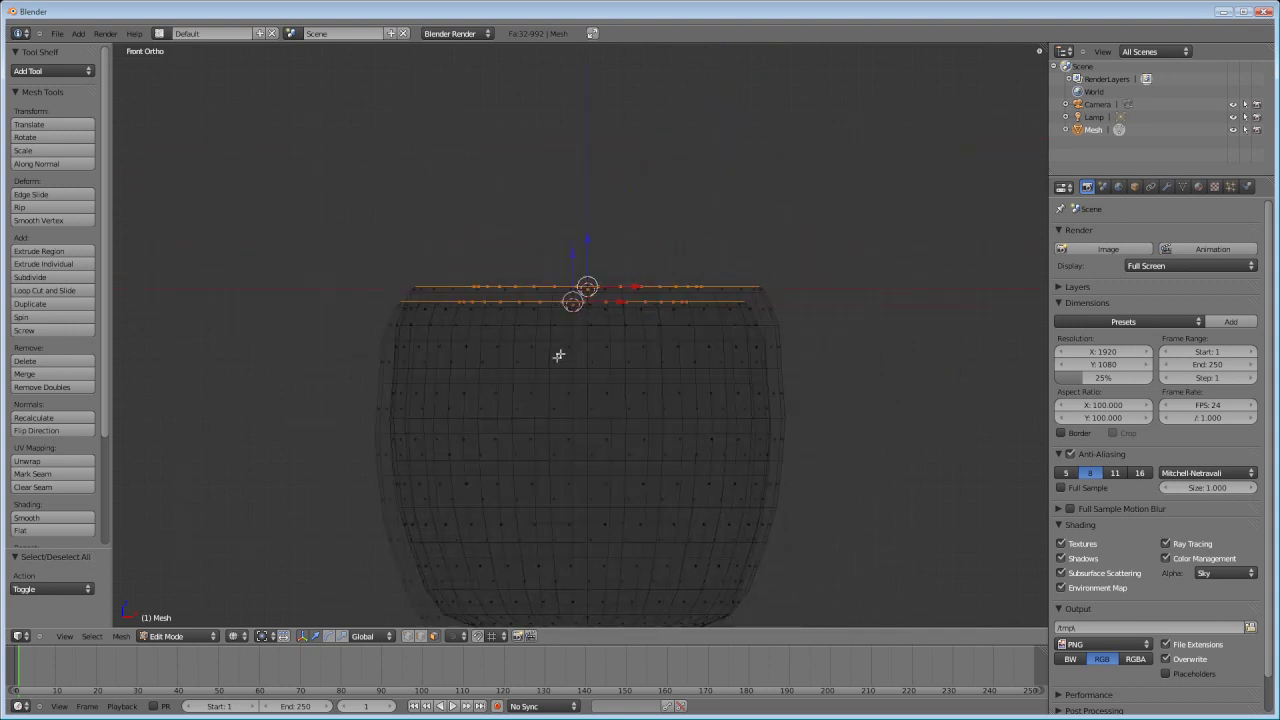
scroll(557, 356, "up", 3)
scroll(558, 352, "down", 1)
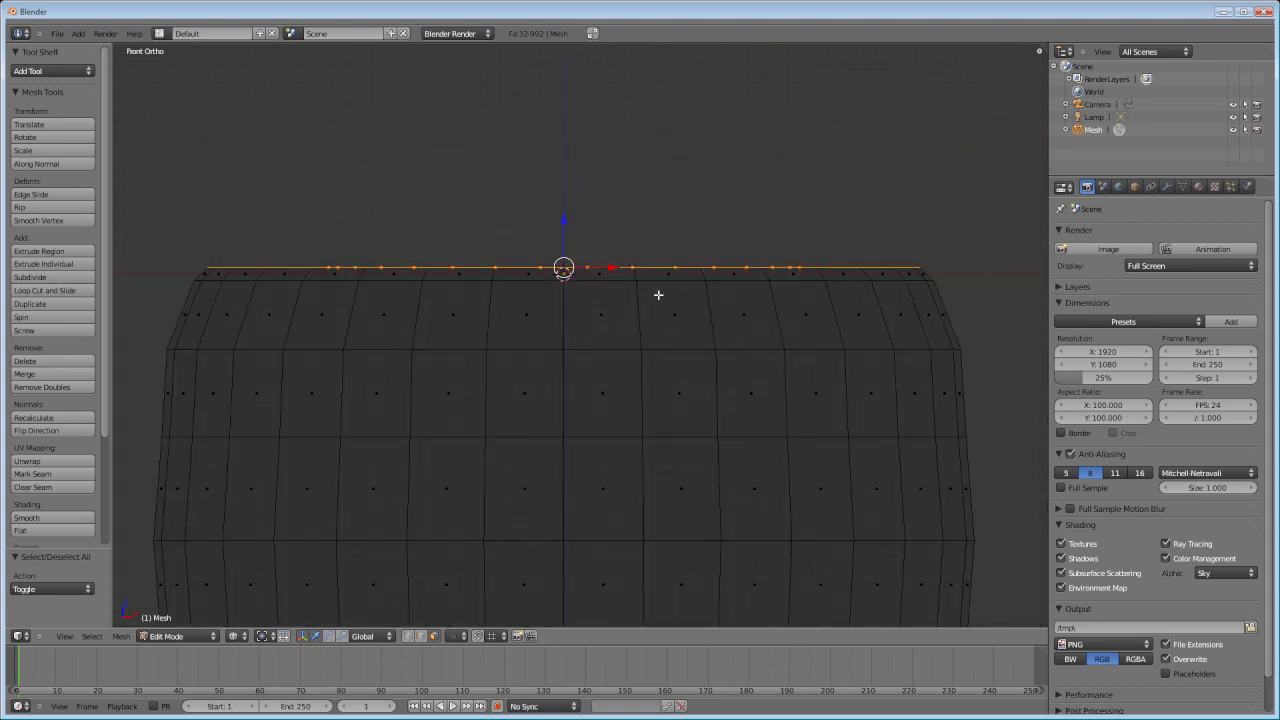
key("e")
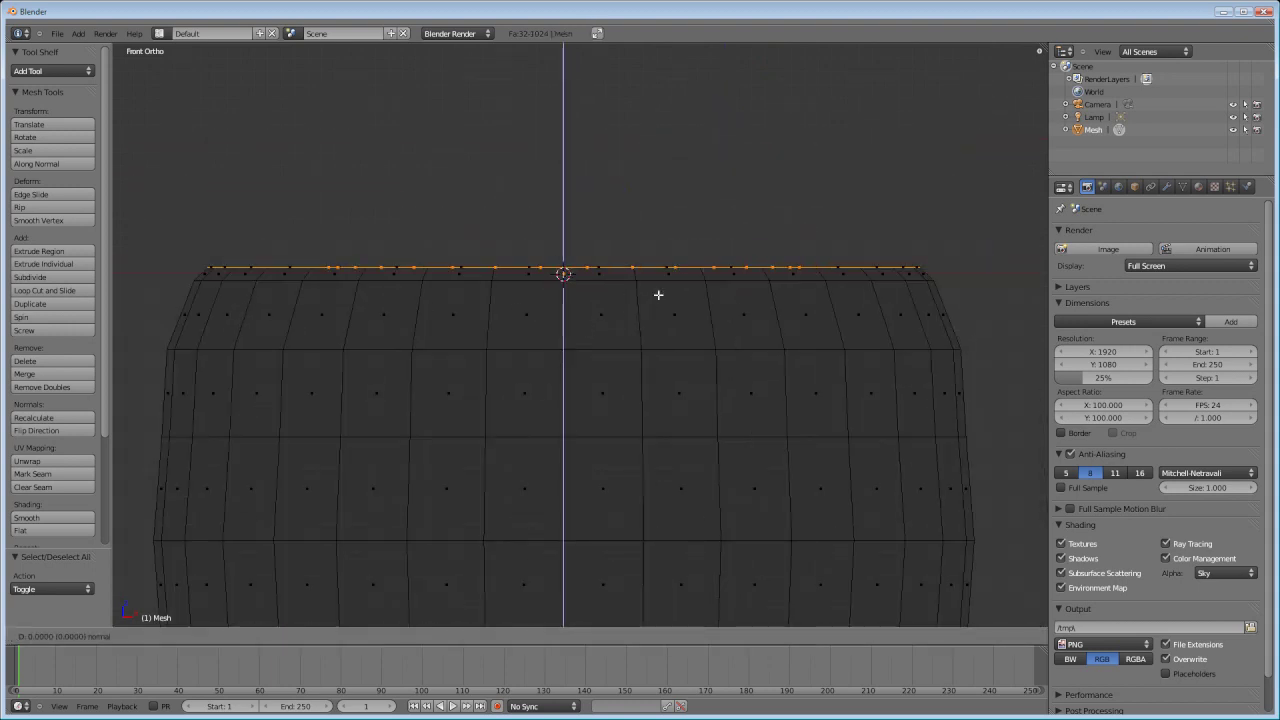
right_click(658, 295)
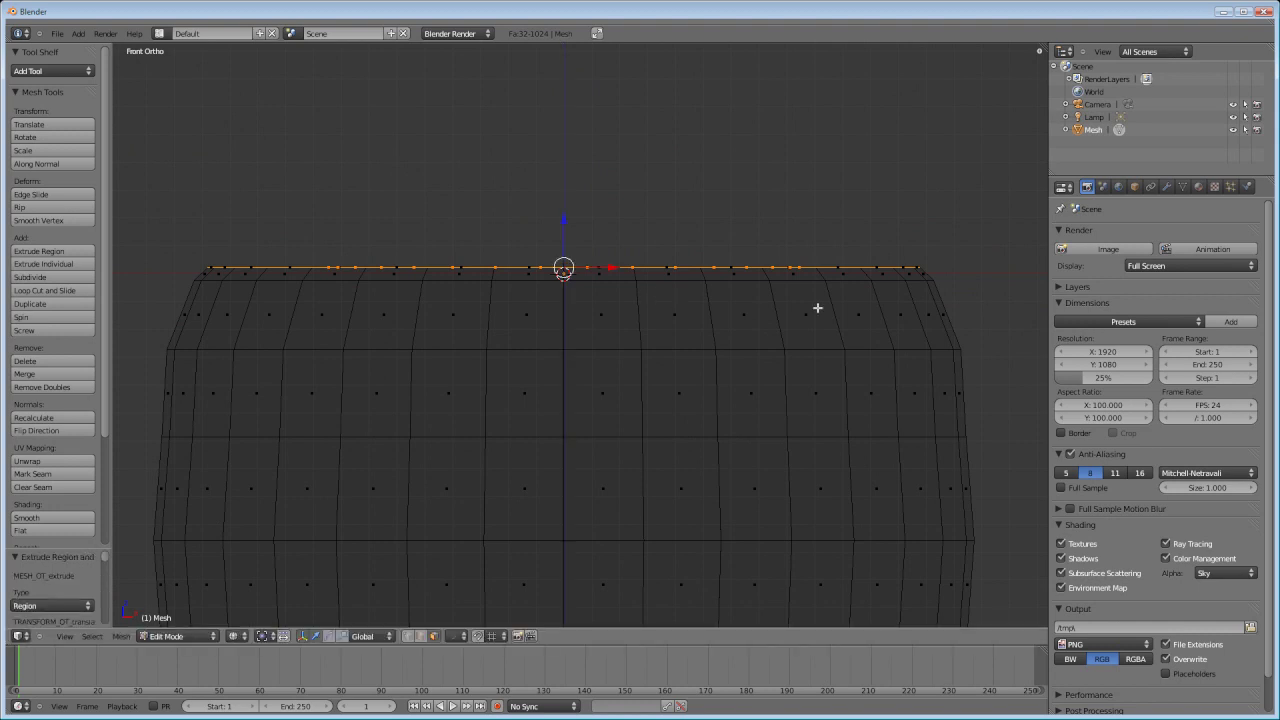
Step: Scale the bowl's extruded top cap inward by about 0.899 and lower it slightly to form a narrow rim
key("s")
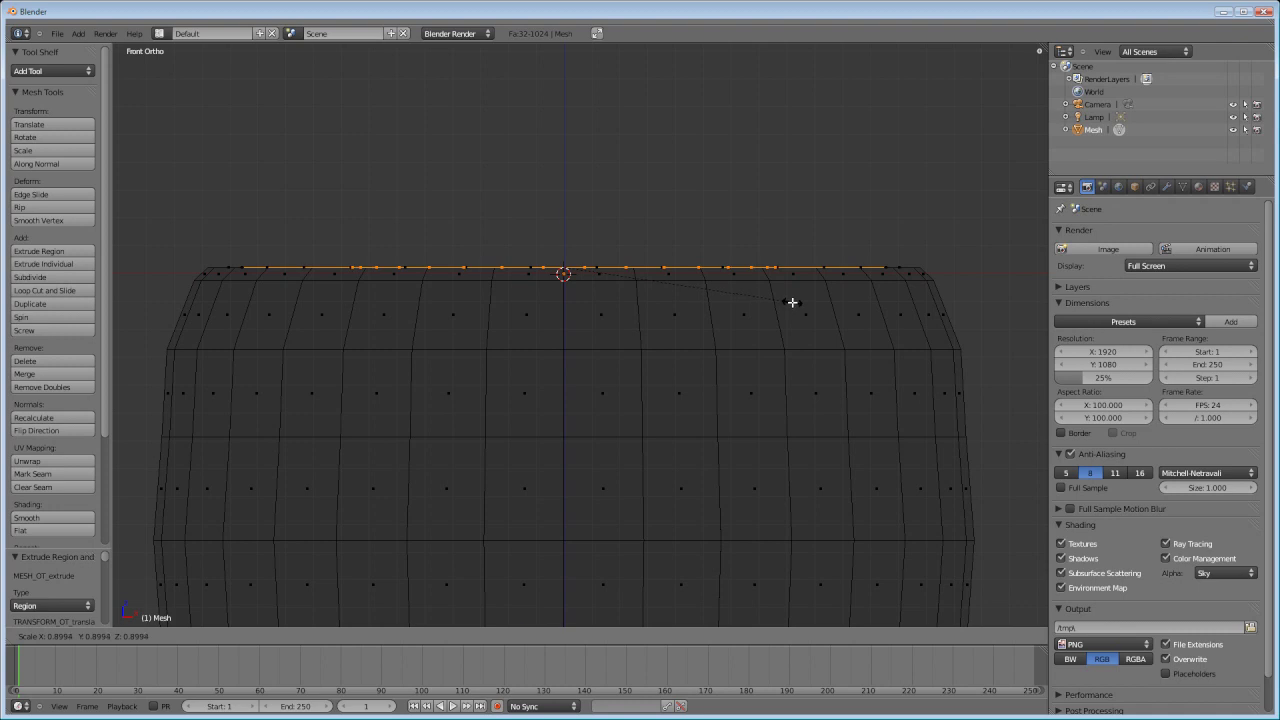
left_click(792, 302)
key("g")
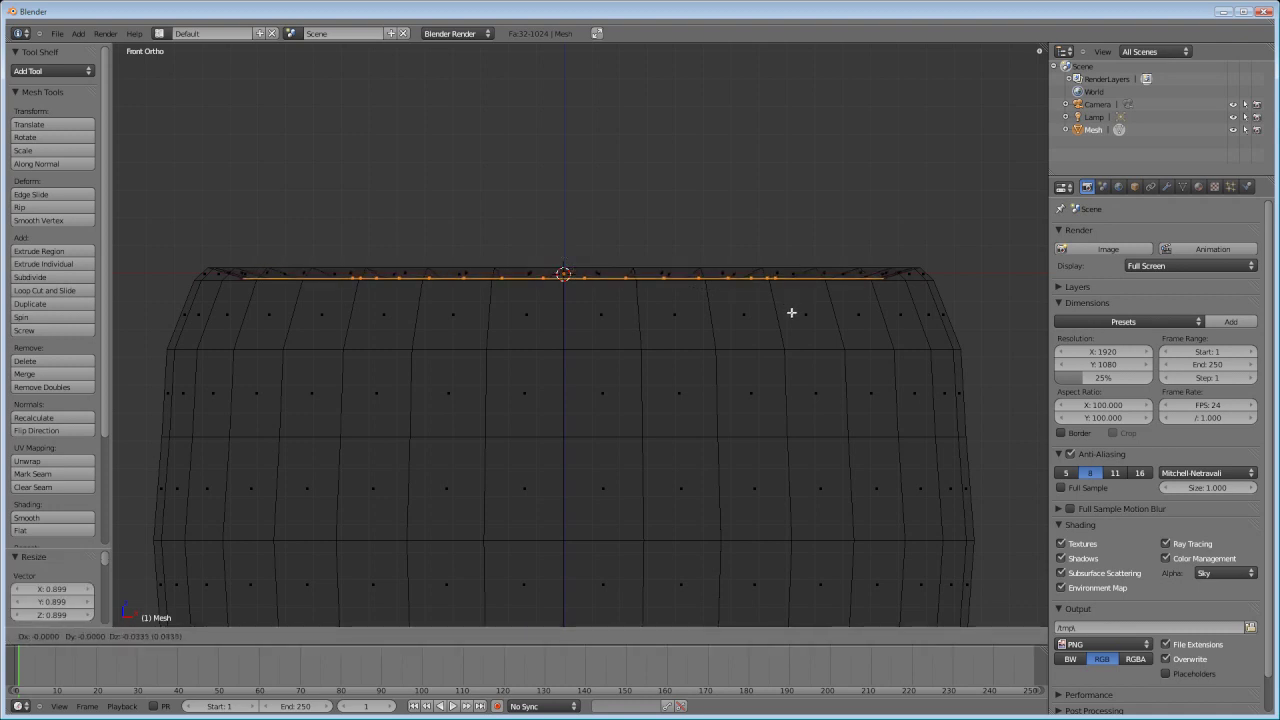
left_click(787, 323)
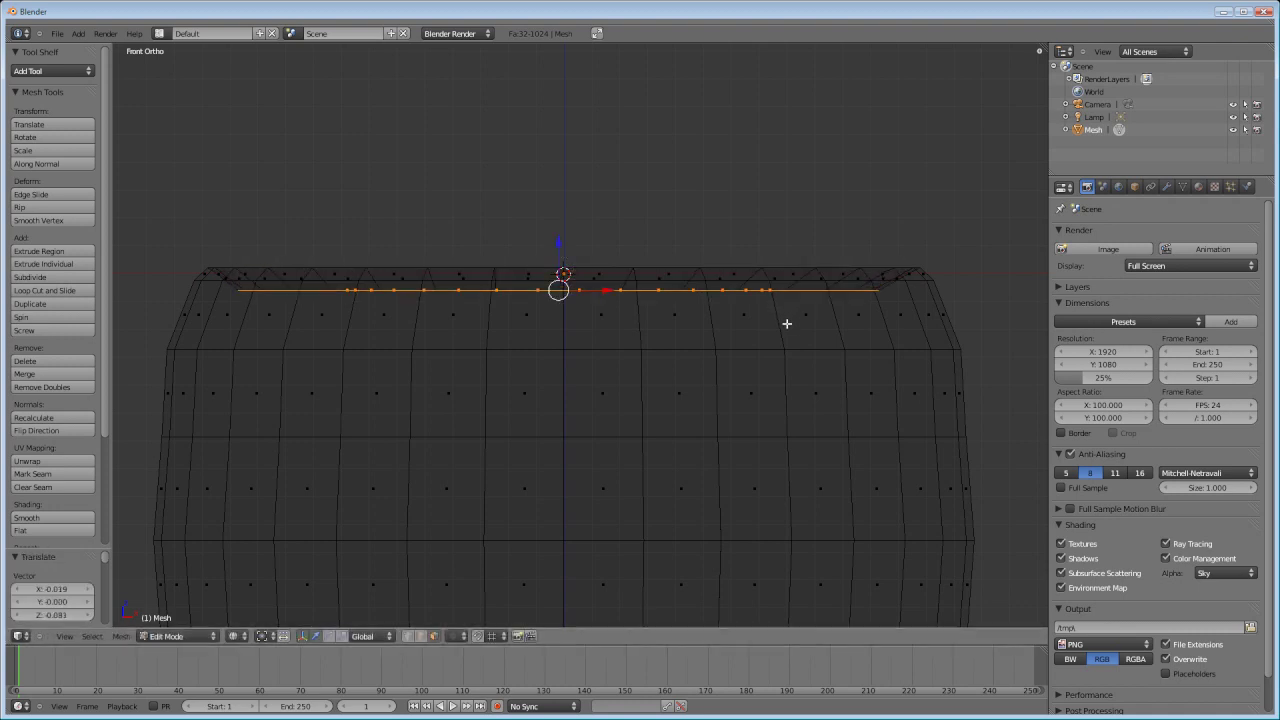
key("g")
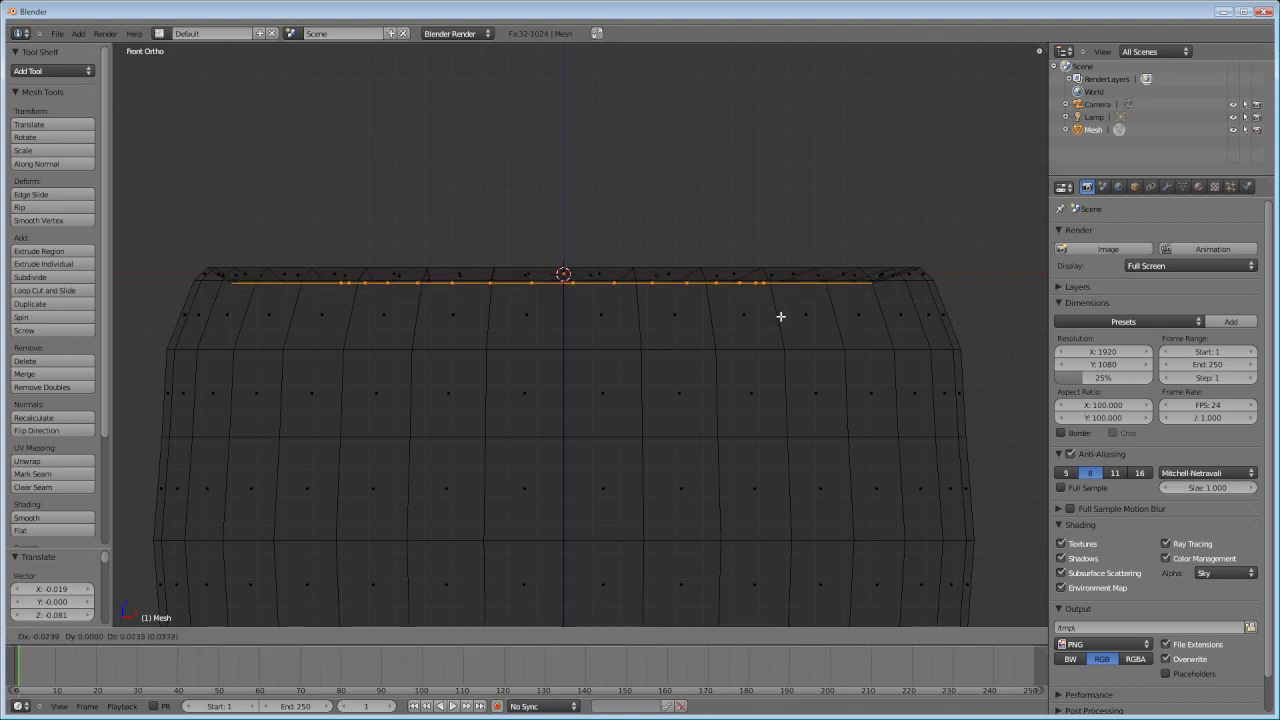
left_click(781, 314)
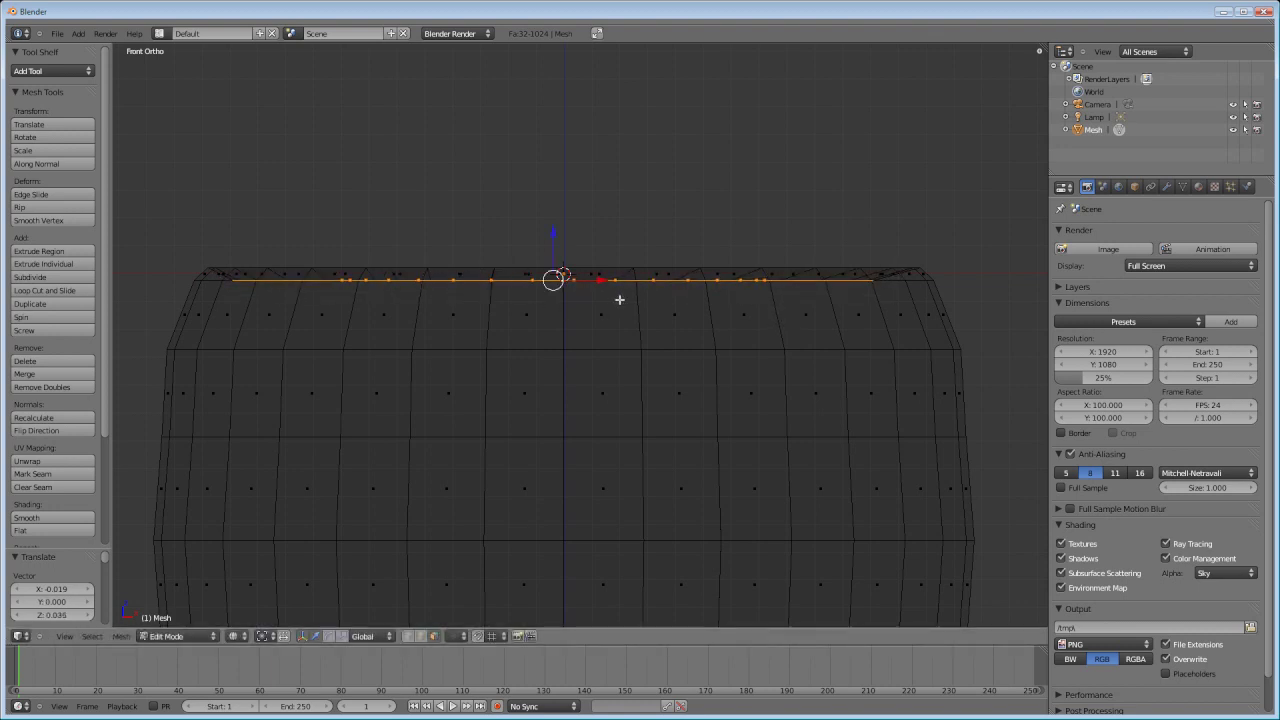
Step: Extrude the inner cap faces about 0.24 down into the bowl, enlarge them by about 1.09 and deselect everything
key("e")
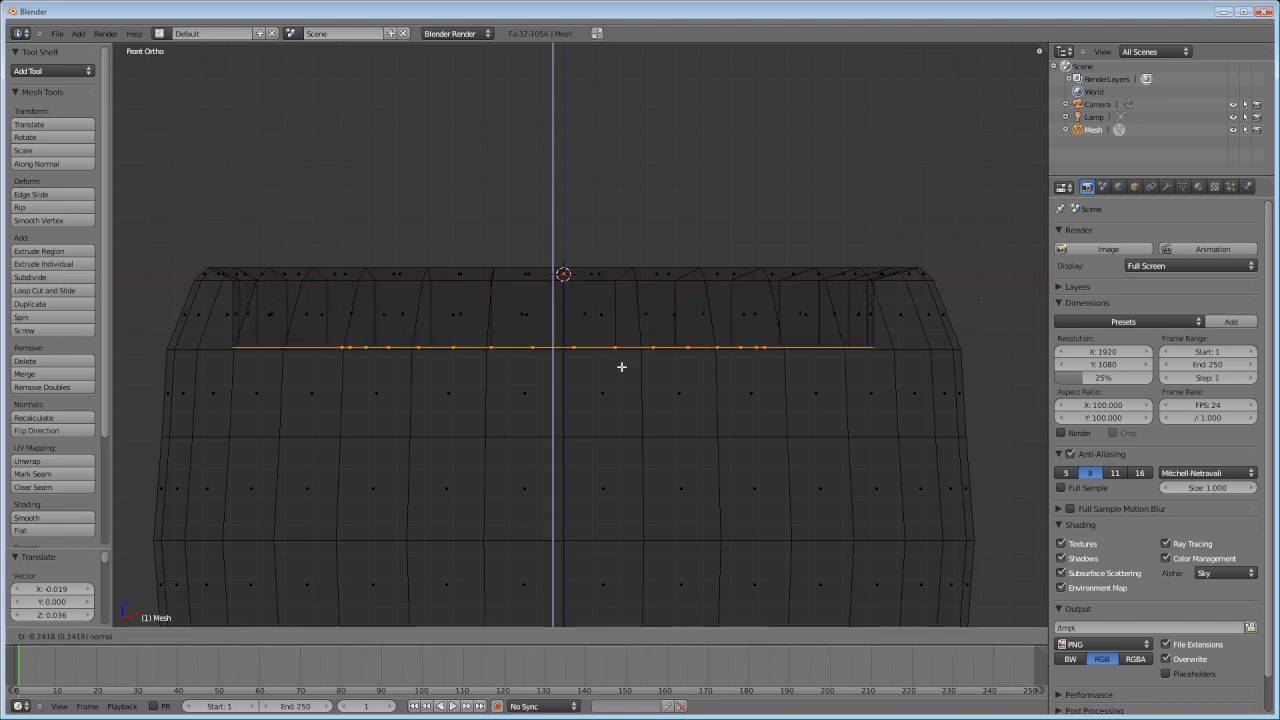
left_click(621, 367)
key("s")
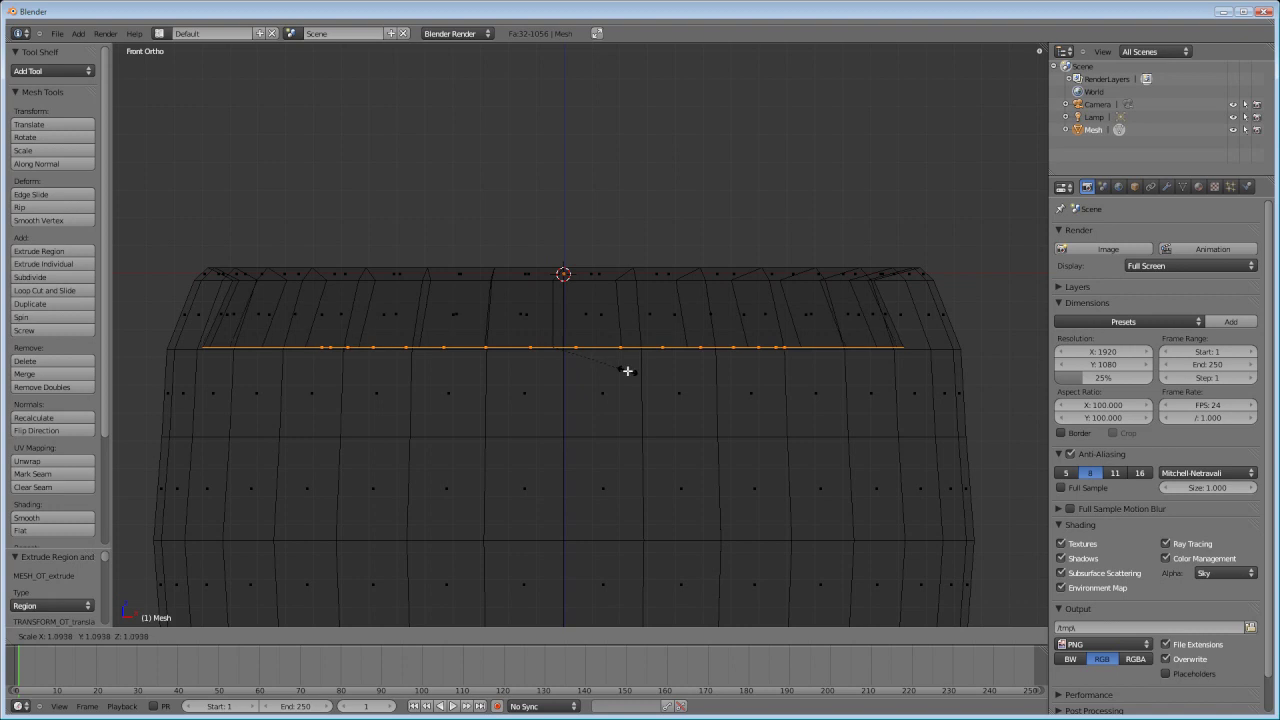
left_click(627, 371)
key("a")
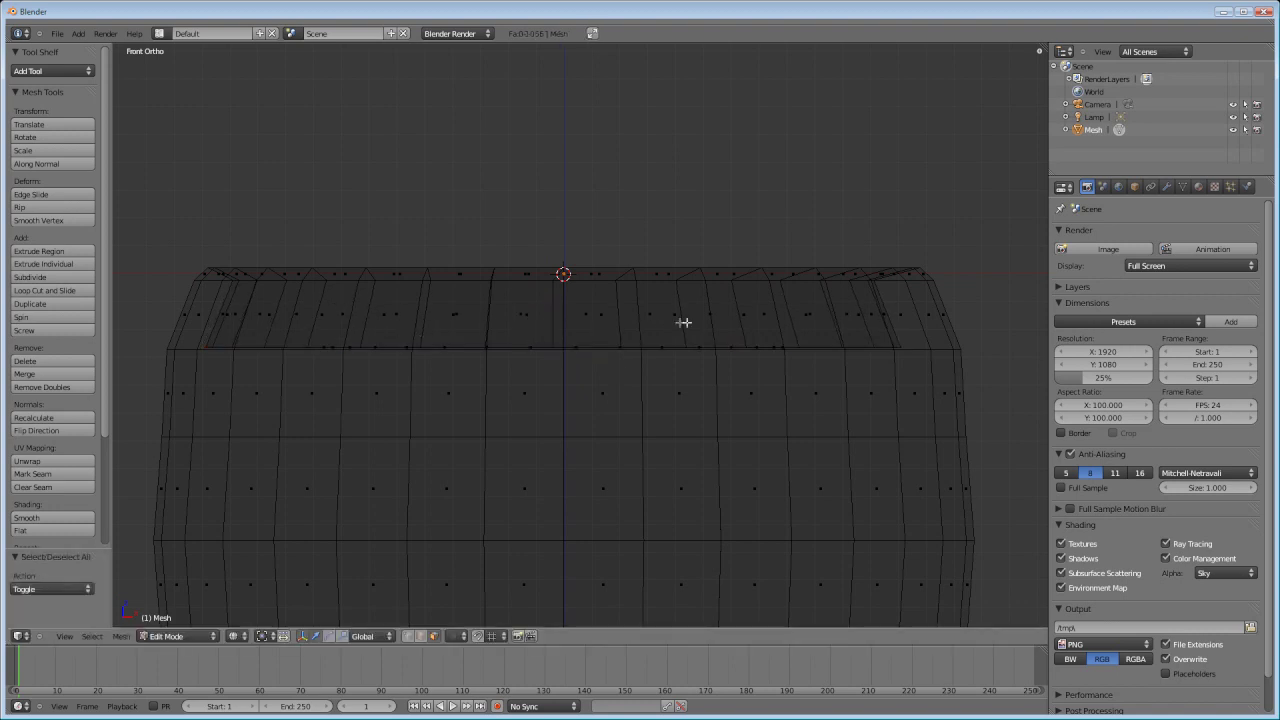
Step: Reselect the inner cap faces, extrude them down to the outer wall's next ring and scale them by about 1.042
right_click(566, 347, "alt")
key("e")
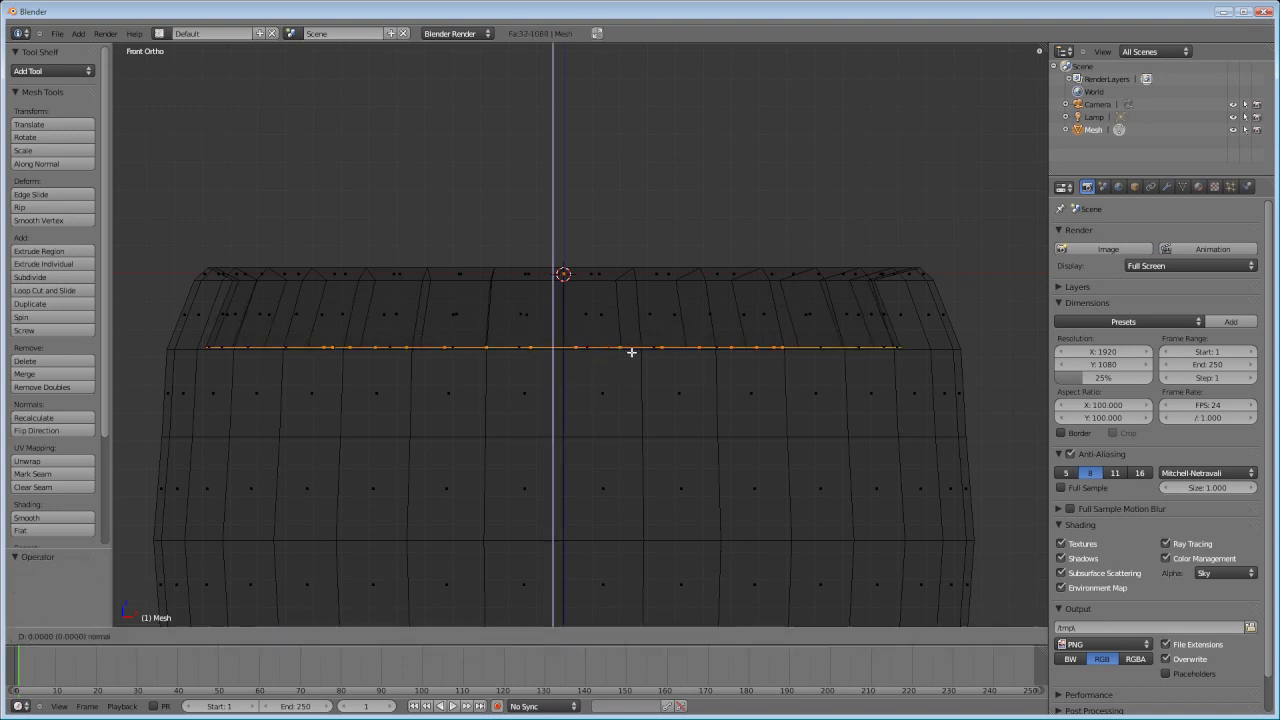
left_click(631, 440)
key("s")
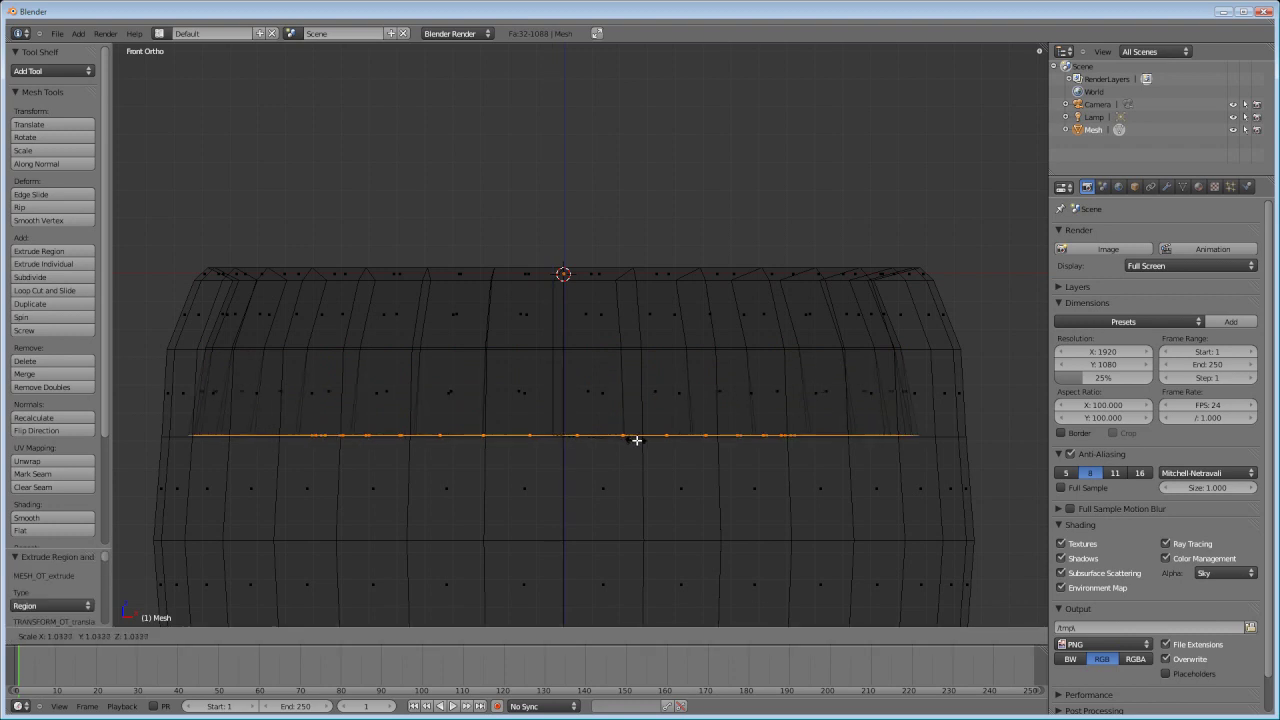
left_click(636, 440)
Step: Extrude the cavity floor down to the bowl's widest ring and scale it outward by about 1.015
middle_click_drag(612, 343, 609, 277, "shift")
key("g")
key("z")
key("z")
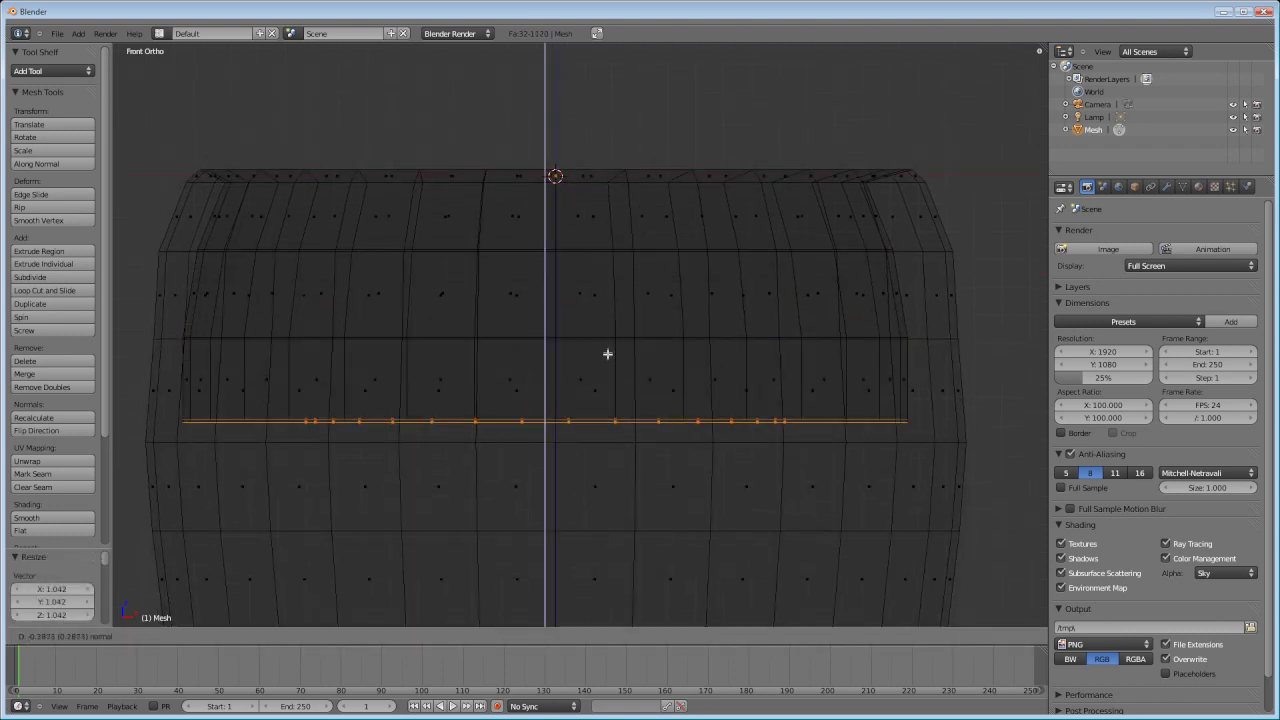
left_click(601, 374)
key("e")
key("s")
left_click(603, 375)
Step: Extrude the cavity floor to the ring just below the bowl's widest point and scale it by about 0.974
key("e")
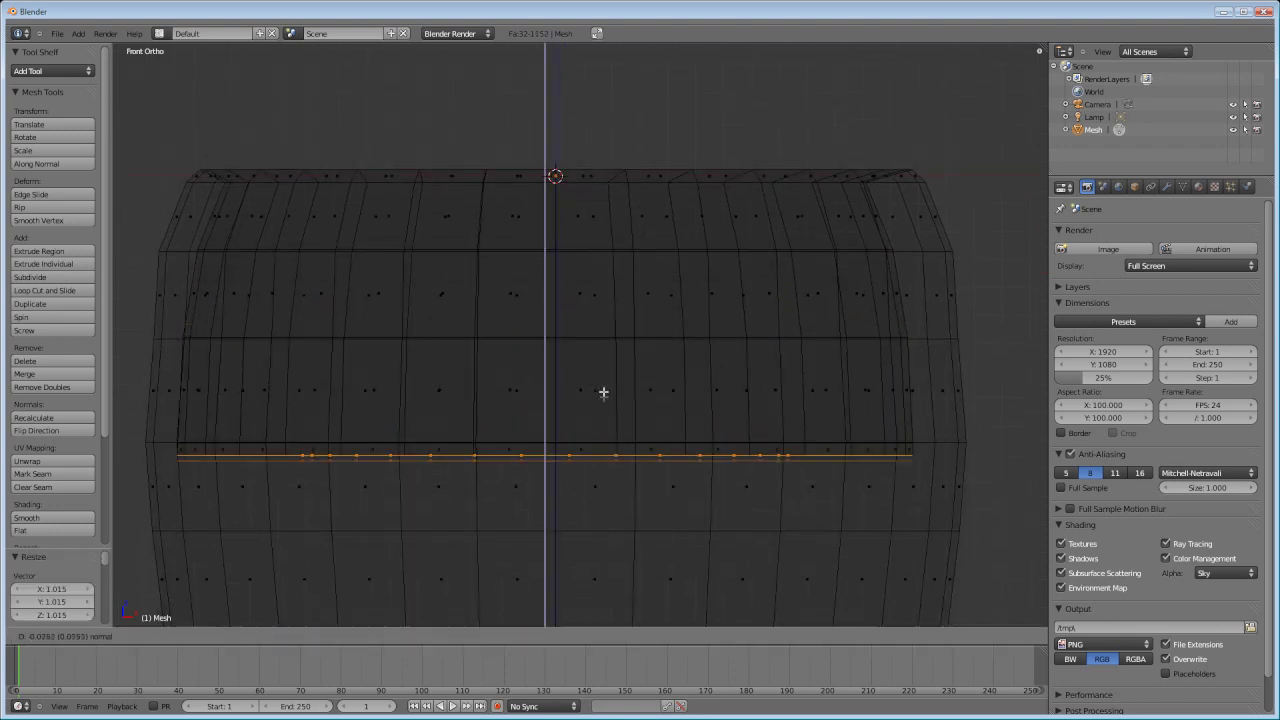
left_click(603, 462)
key("s")
left_click(600, 466)
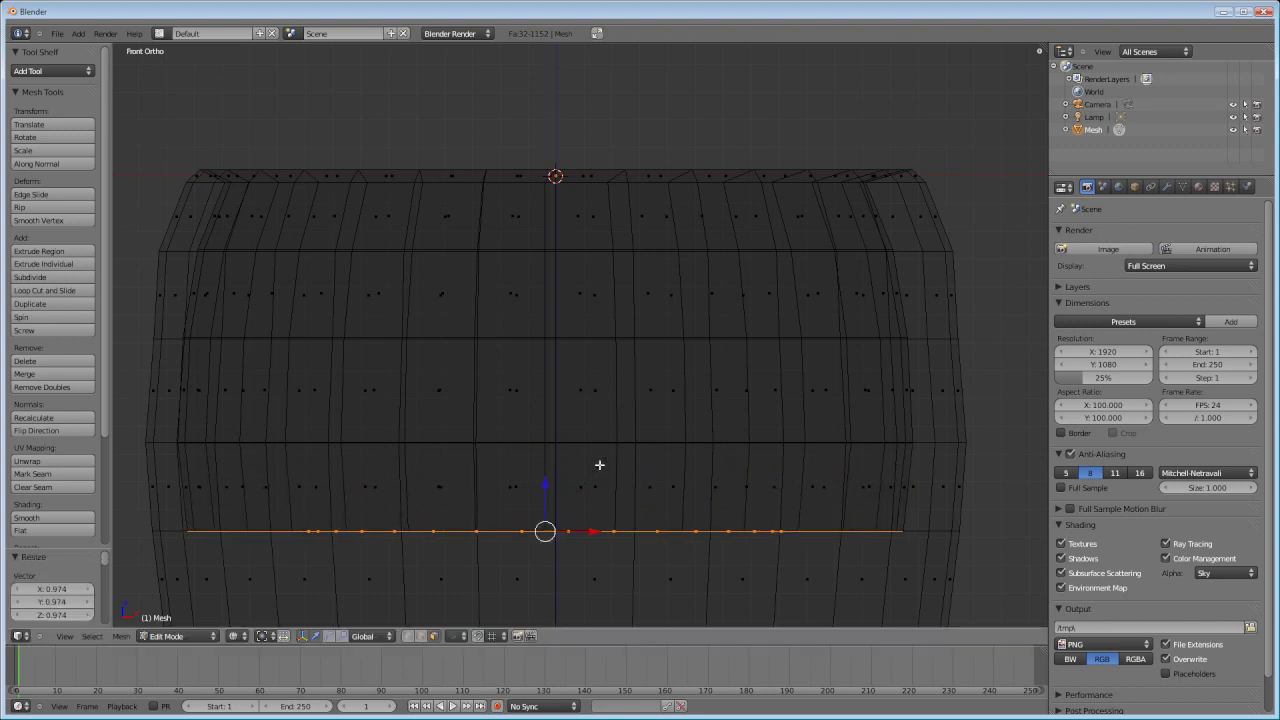
Step: Extrude the cavity floor to where the bowl's lower half starts curving inward and scale it by about 0.978
middle_click_drag(600, 466, 600, 311, "shift")
key("g")
key("z")
key("z")
left_click(603, 366)
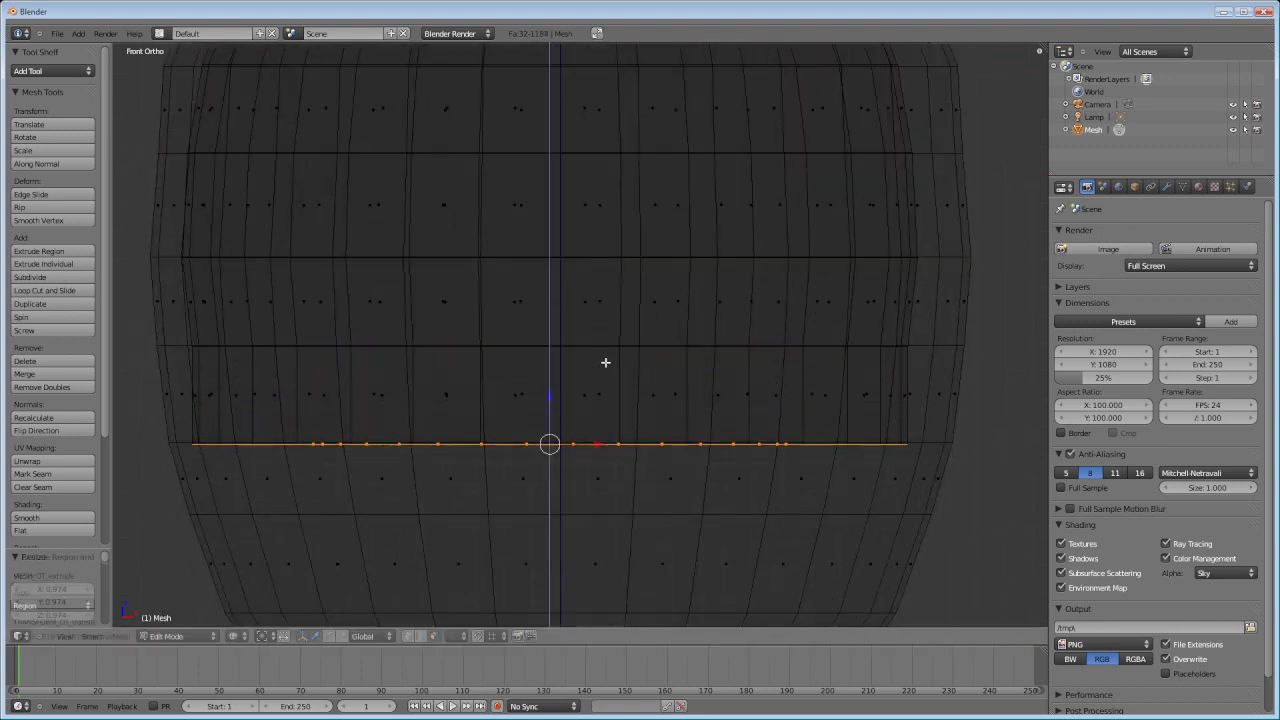
key("s")
left_click(597, 323)
Step: Extrude the cavity floor one more ring into the bowl's tapering lower half and scale it by about 0.955
middle_click_drag(597, 323, 595, 218, "shift")
key("e")
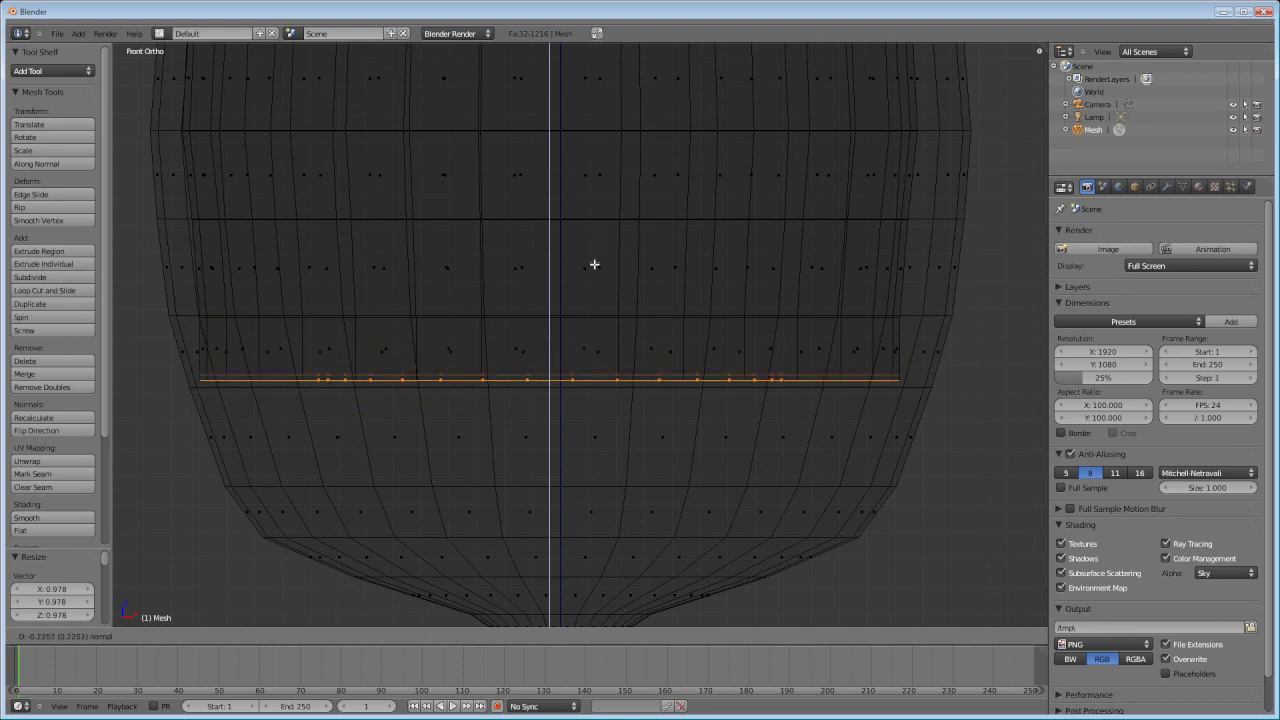
left_click(594, 272)
key("s")
left_click(586, 274)
Step: Continue the cavity down the tapering wall with another extrusion, scaling the floor by about 0.905
middle_click_drag(586, 274, 579, 172, "shift")
key("e")
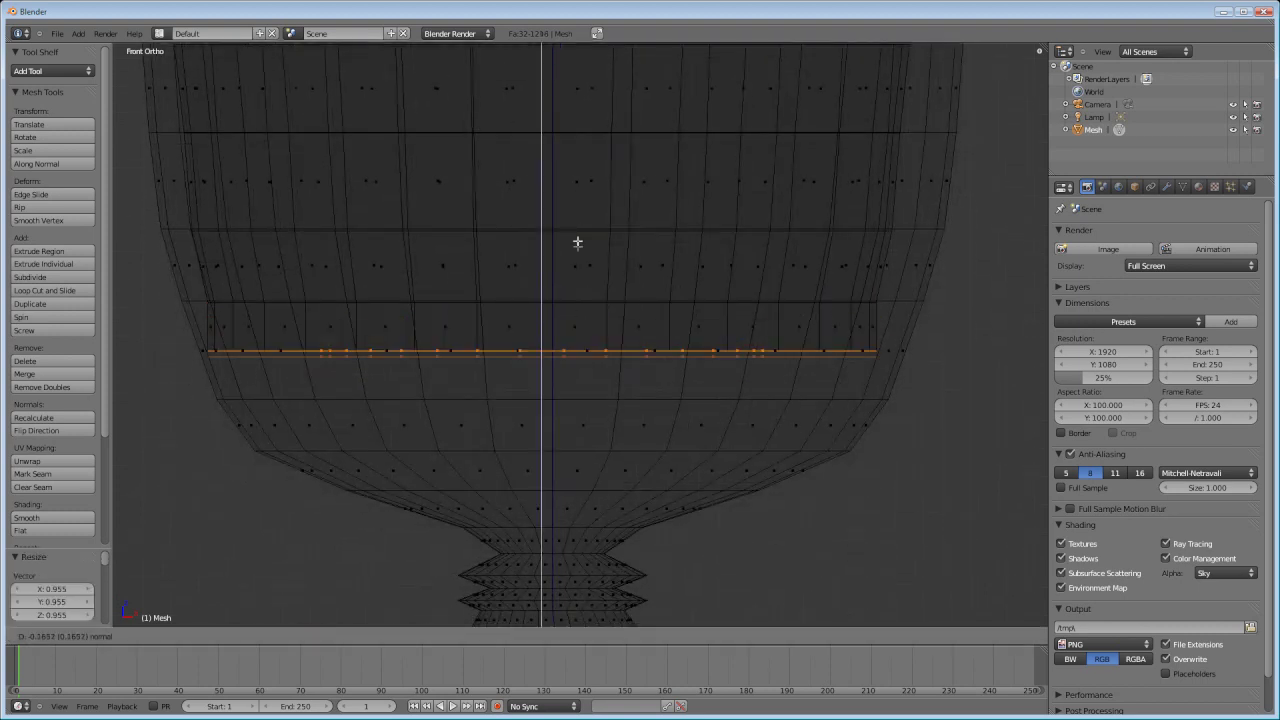
left_click(574, 285)
key("s")
left_click(567, 297)
Step: Extrude the cavity floor to the ring where the bowl's underside begins and shrink it by about 0.833
middle_click_drag(567, 297, 560, 217, "shift")
key("e")
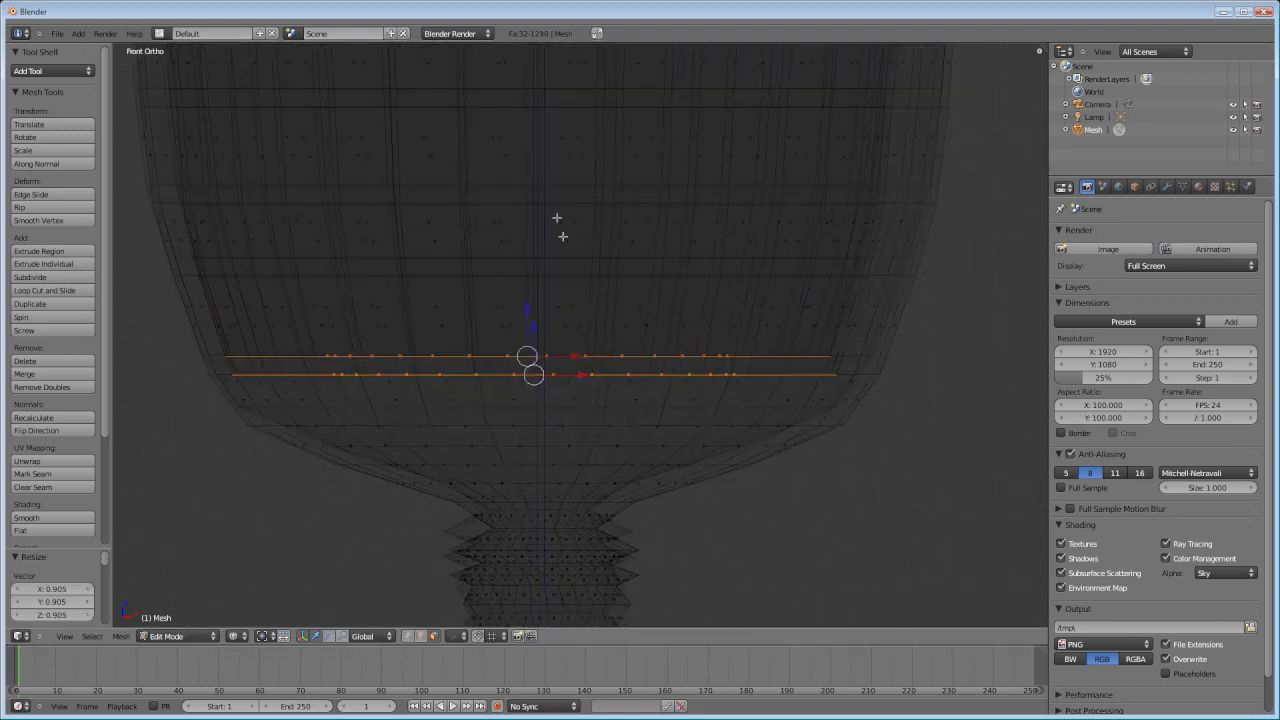
left_click(540, 251)
key("s")
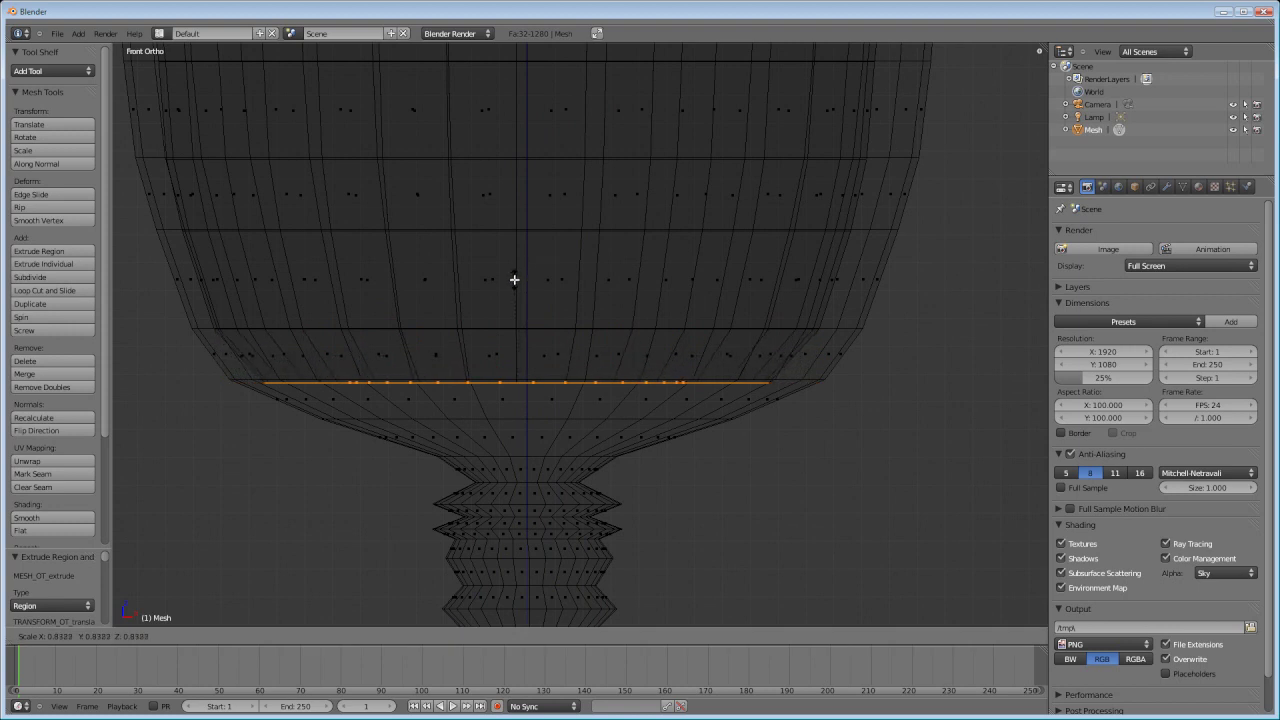
left_click(514, 279)
Step: Extrude the cavity floor one ring into the bowl's underside and shrink it by about 0.704
key("e")
left_click(522, 315)
key("s")
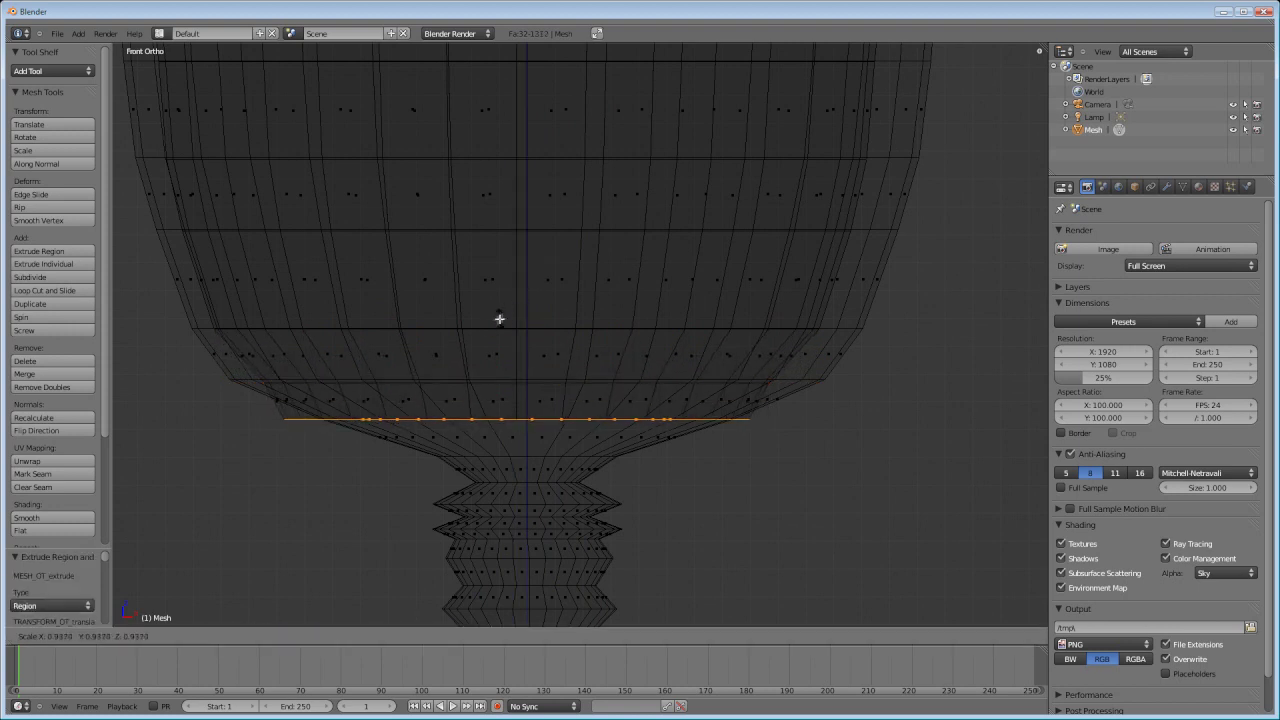
left_click(472, 355)
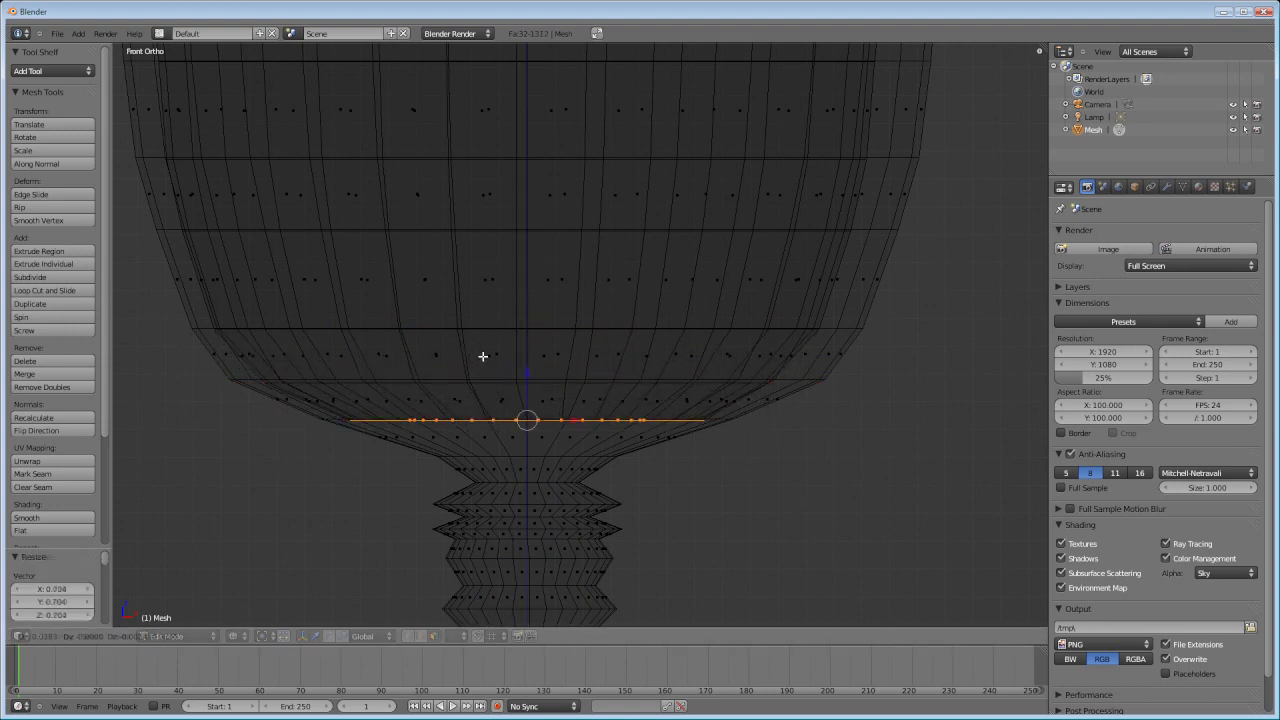
Step: Extrude the cavity floor to just above the neck, shrink it by about 0.492 and adjust its position inside the wall
key("e")
left_click(487, 383)
key("s")
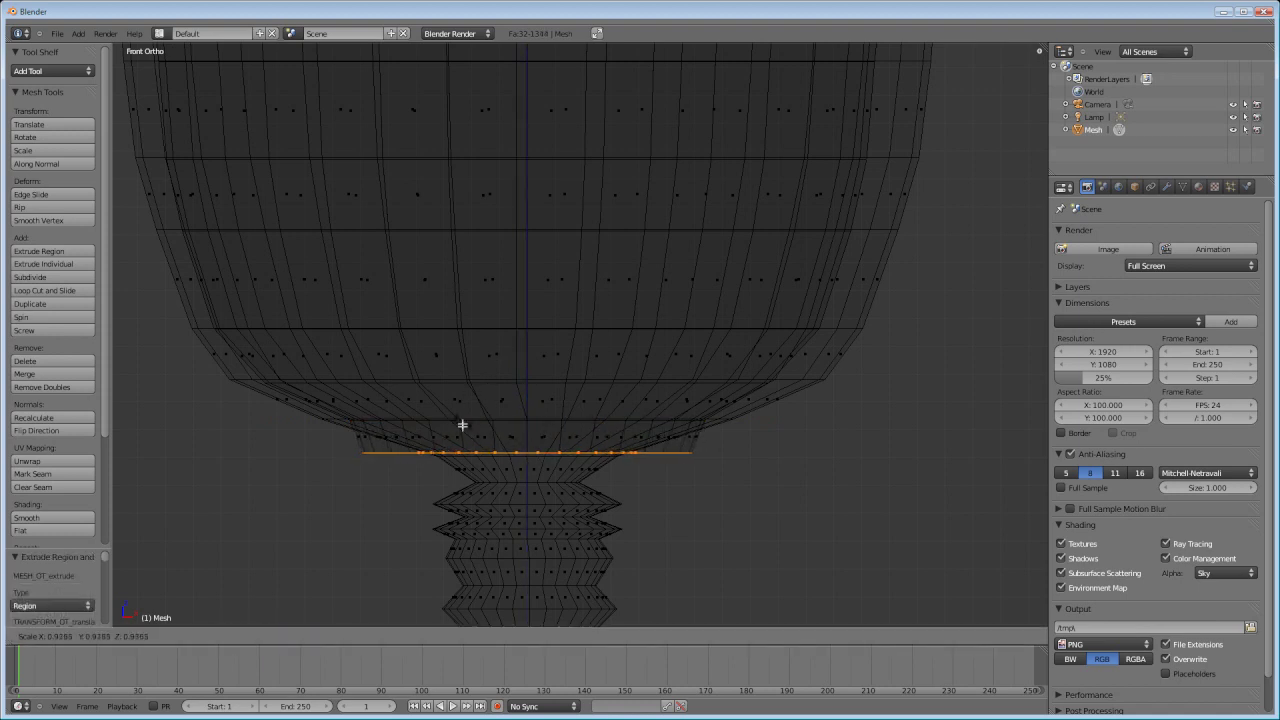
left_click(492, 438)
key("g")
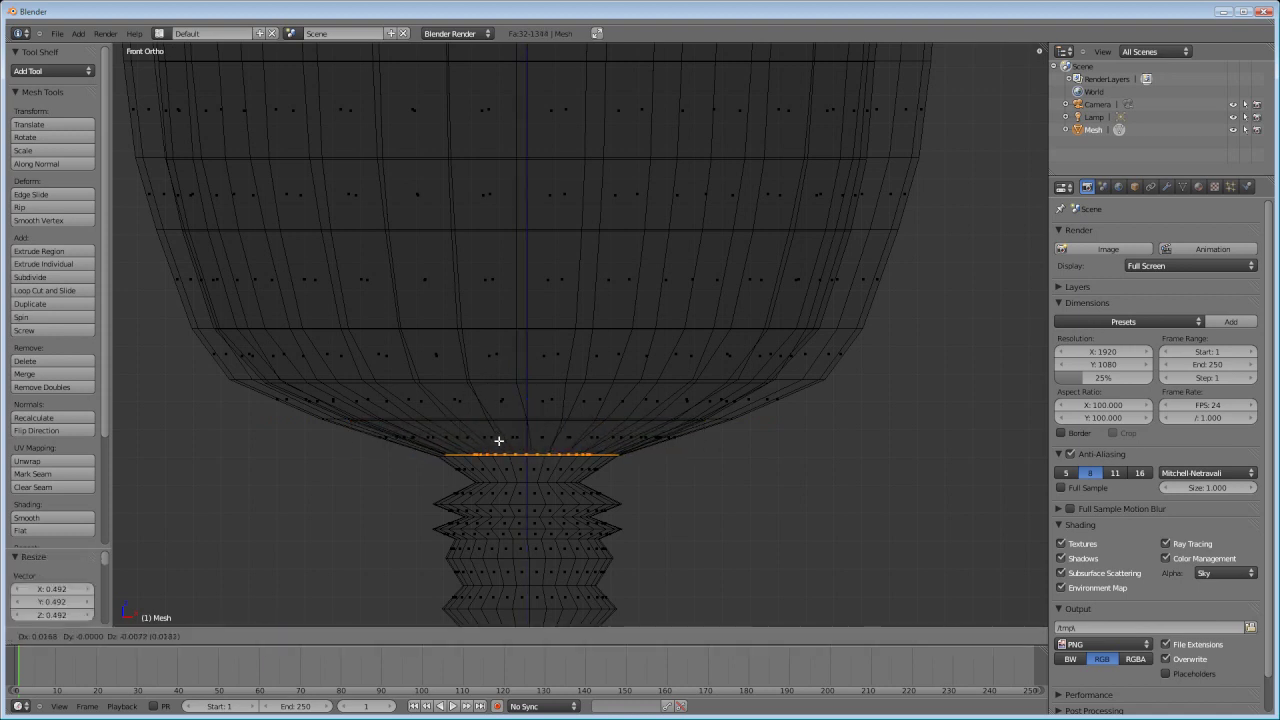
left_click(498, 440)
key("g")
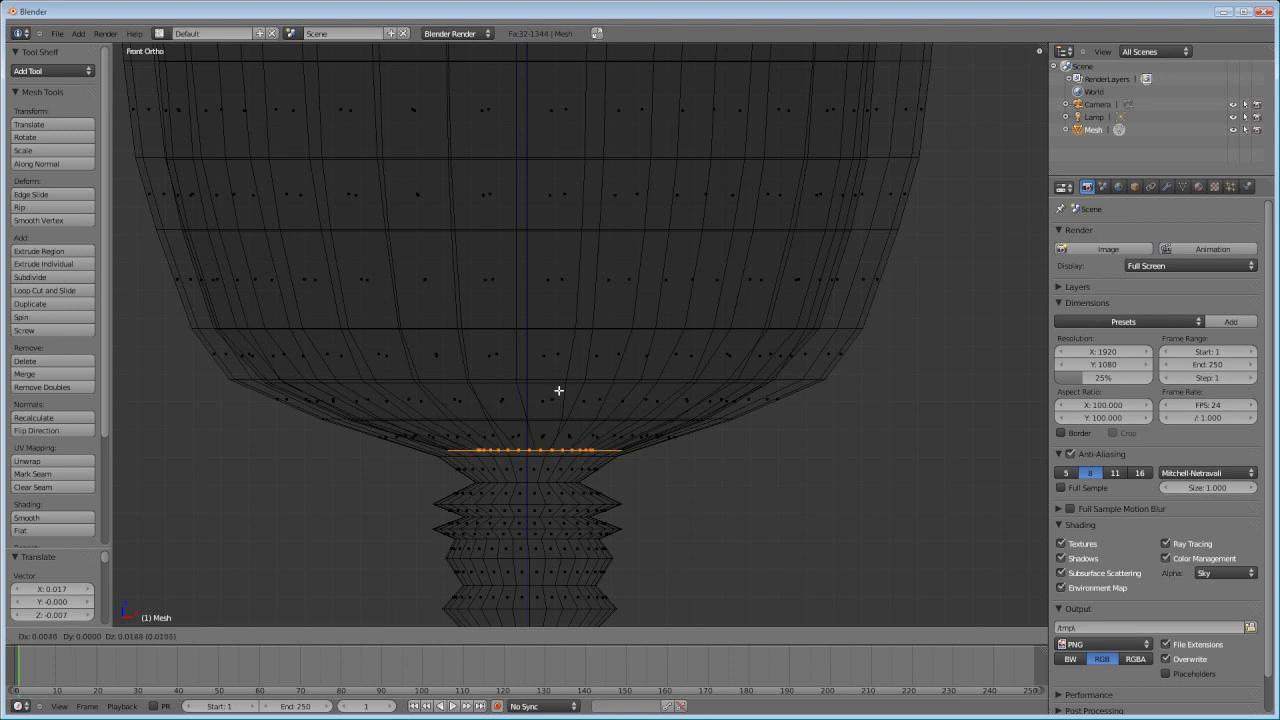
left_click(557, 390)
Step: Close the cavity at the neck with a short extrusion scaled by about 0.290, reposition its floor and shrink it by about 0.510
key("e")
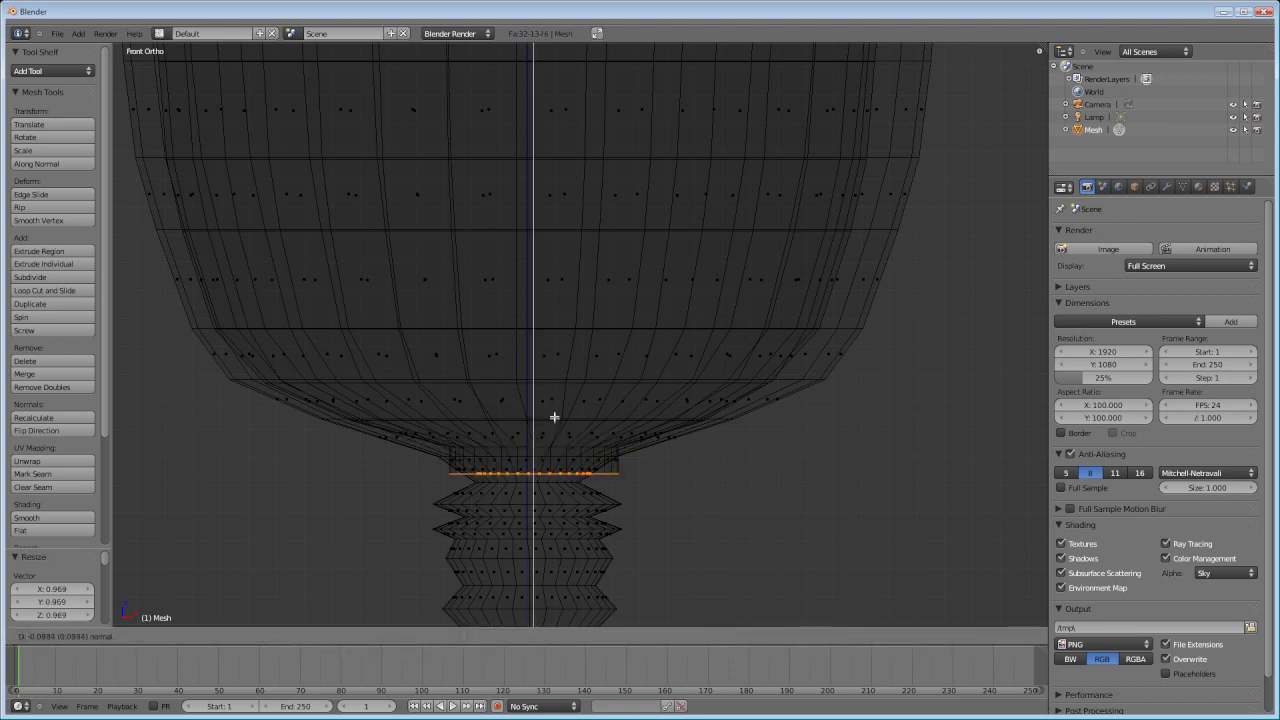
left_click(554, 426)
key("s")
left_click(529, 471)
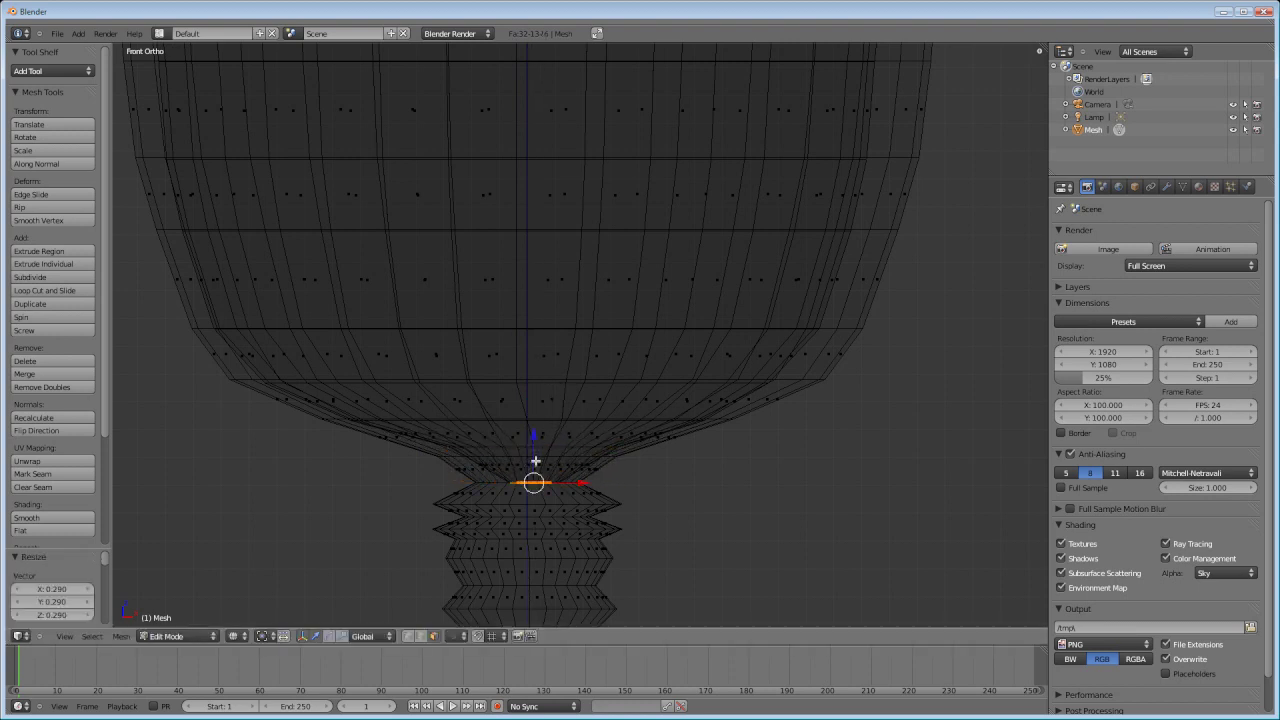
key("g")
left_click(535, 452)
key("s")
left_click(533, 463)
Step: Deselect all faces, show the goblet with solid shading and leave Edit Mode to inspect the hollow bowl
scroll(533, 463, "down", 5)
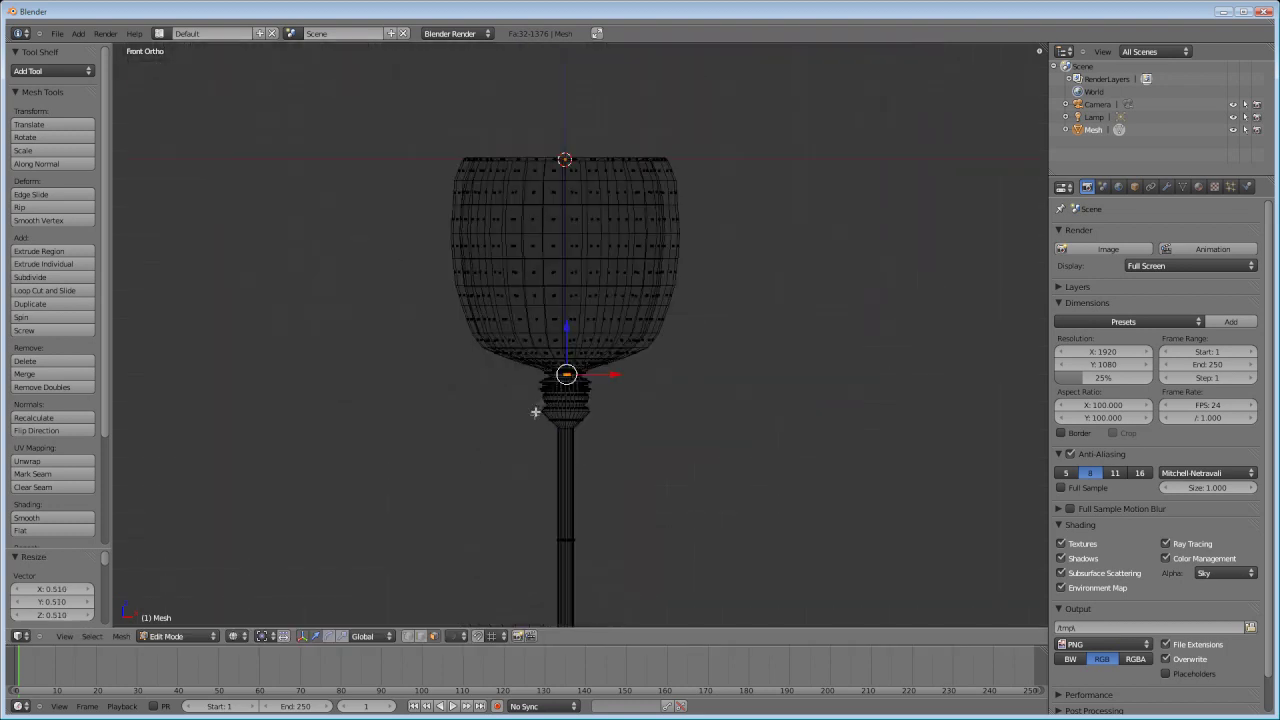
middle_click_drag(534, 409, 586, 337)
scroll(583, 337, "down", 3)
scroll(585, 338, "up", 3)
key("a")
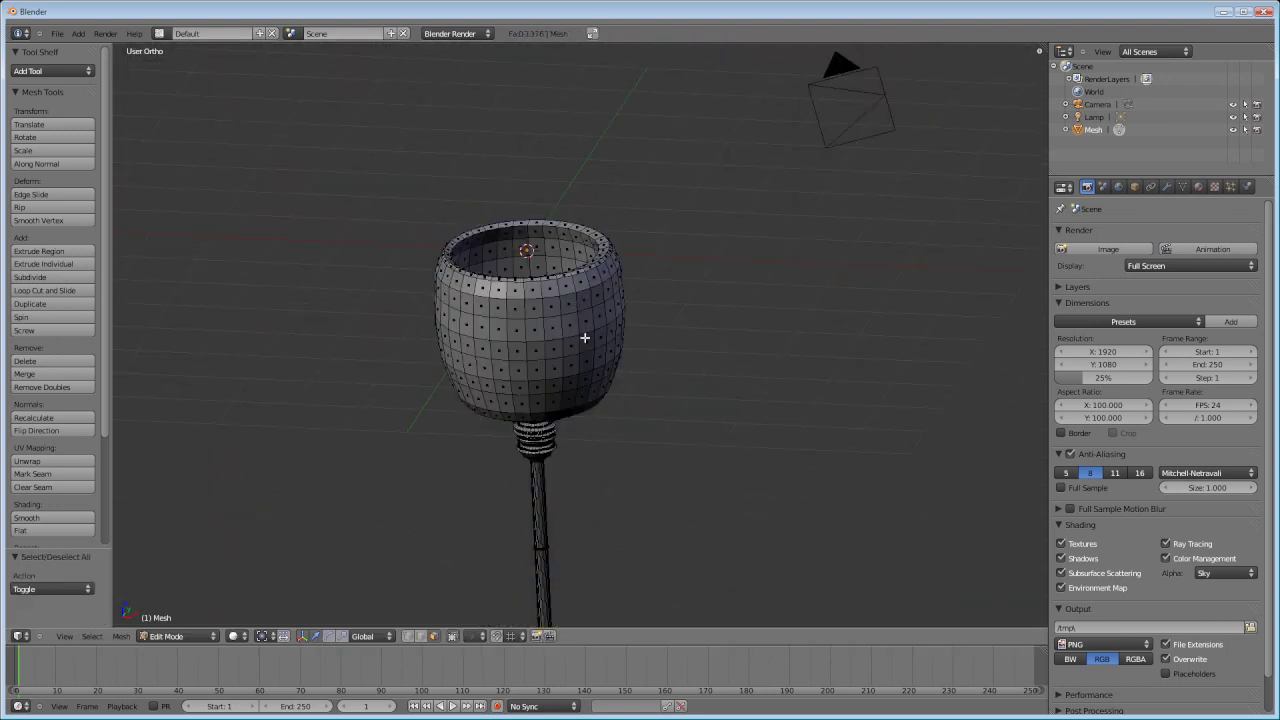
key("Tab")
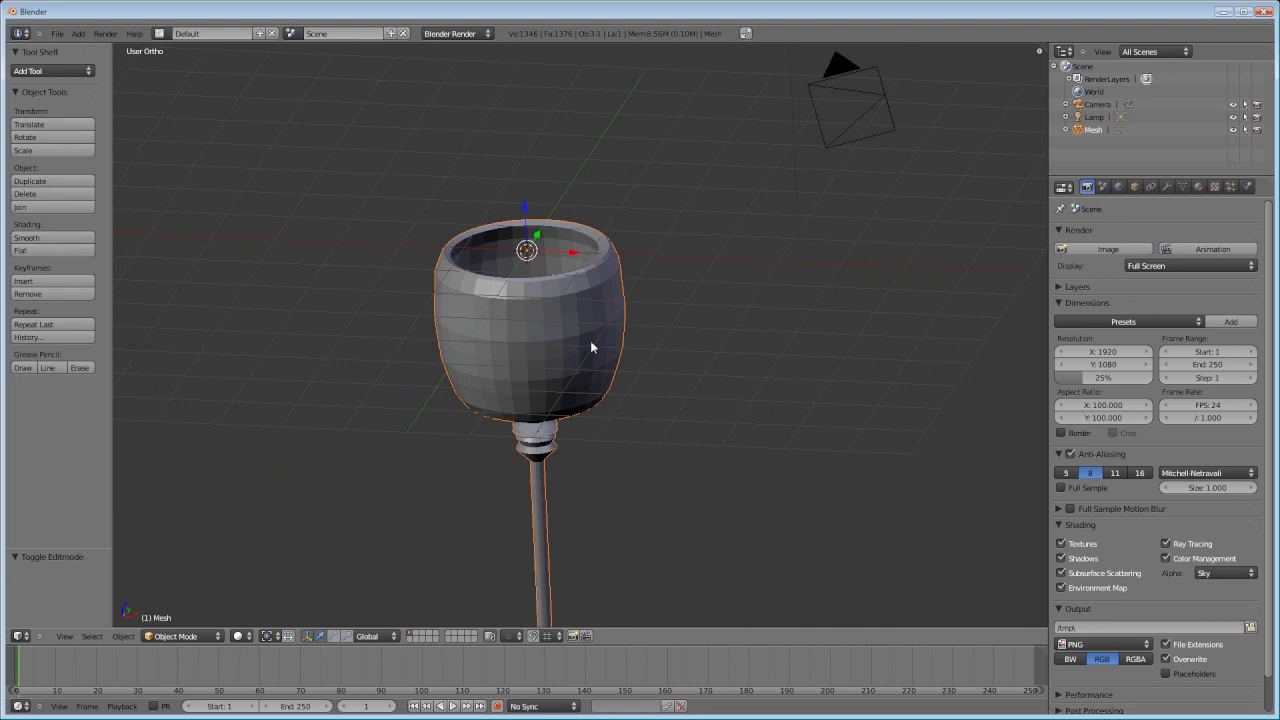
middle_click_drag(591, 347, 560, 226)
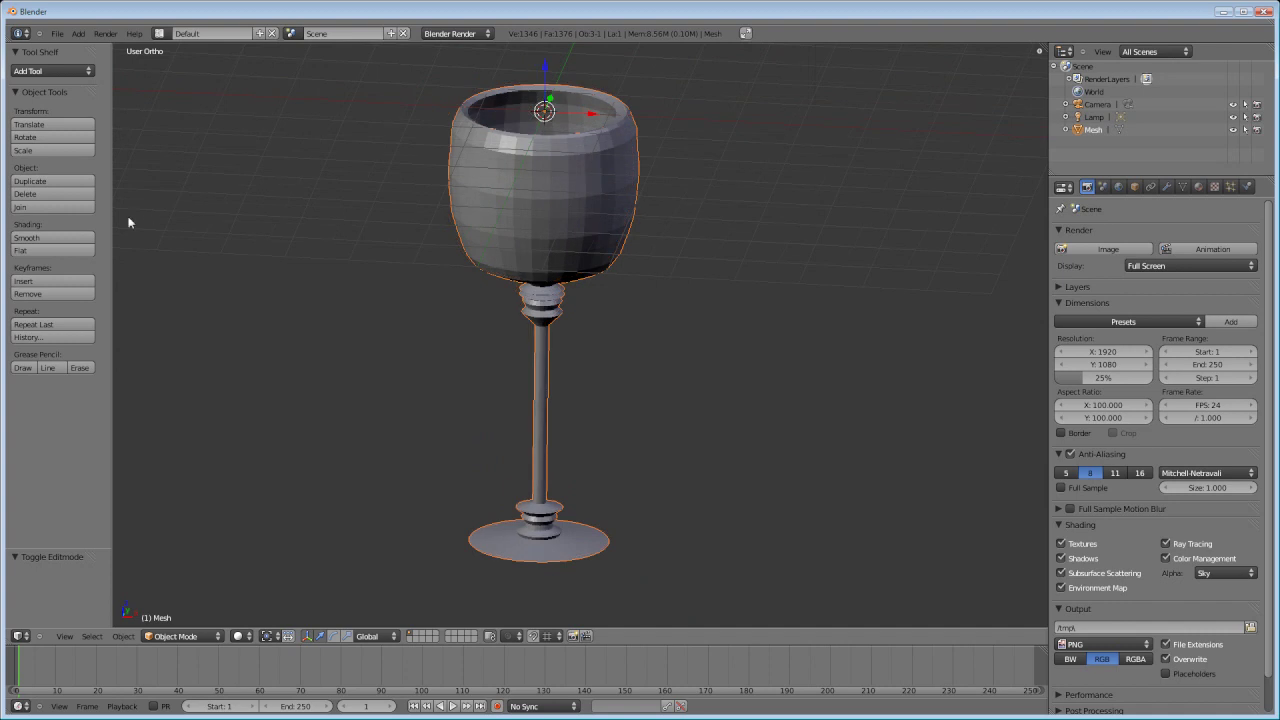
Step: Apply smooth shading to the goblet and add a Subdivision Surface modifier to it
left_click(40, 239)
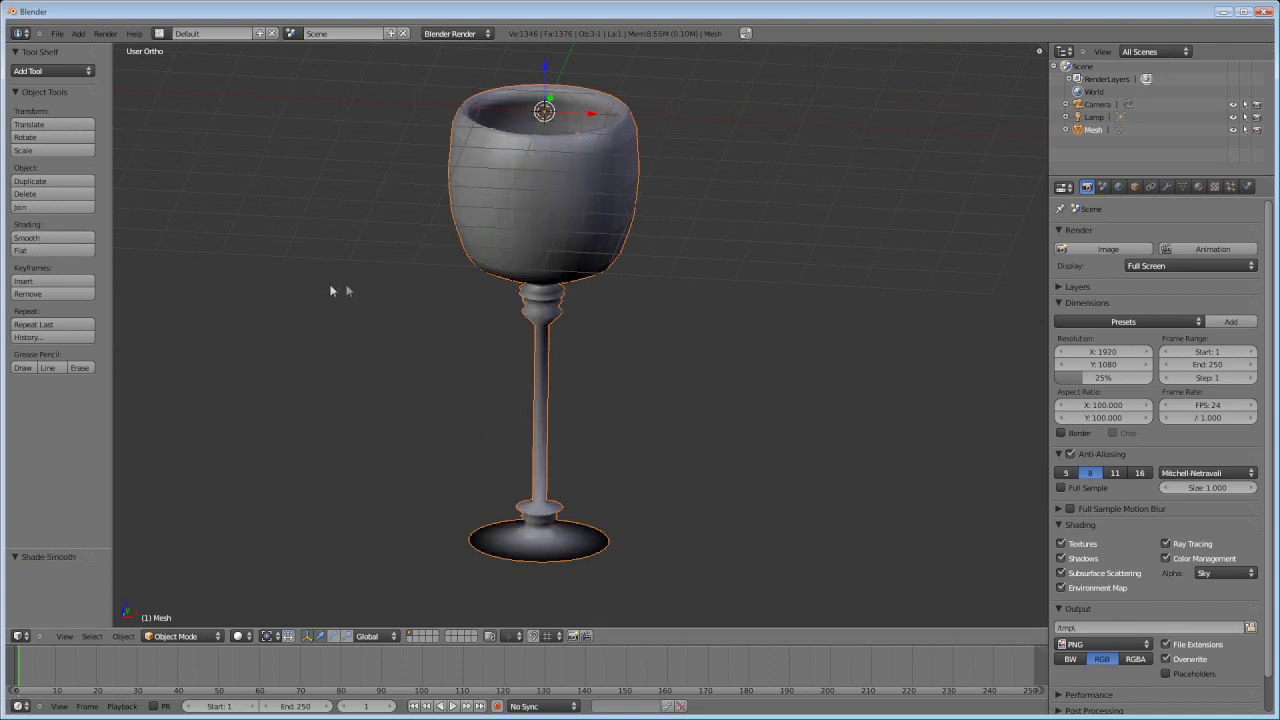
middle_click_drag(332, 291, 543, 249)
left_click(1166, 188)
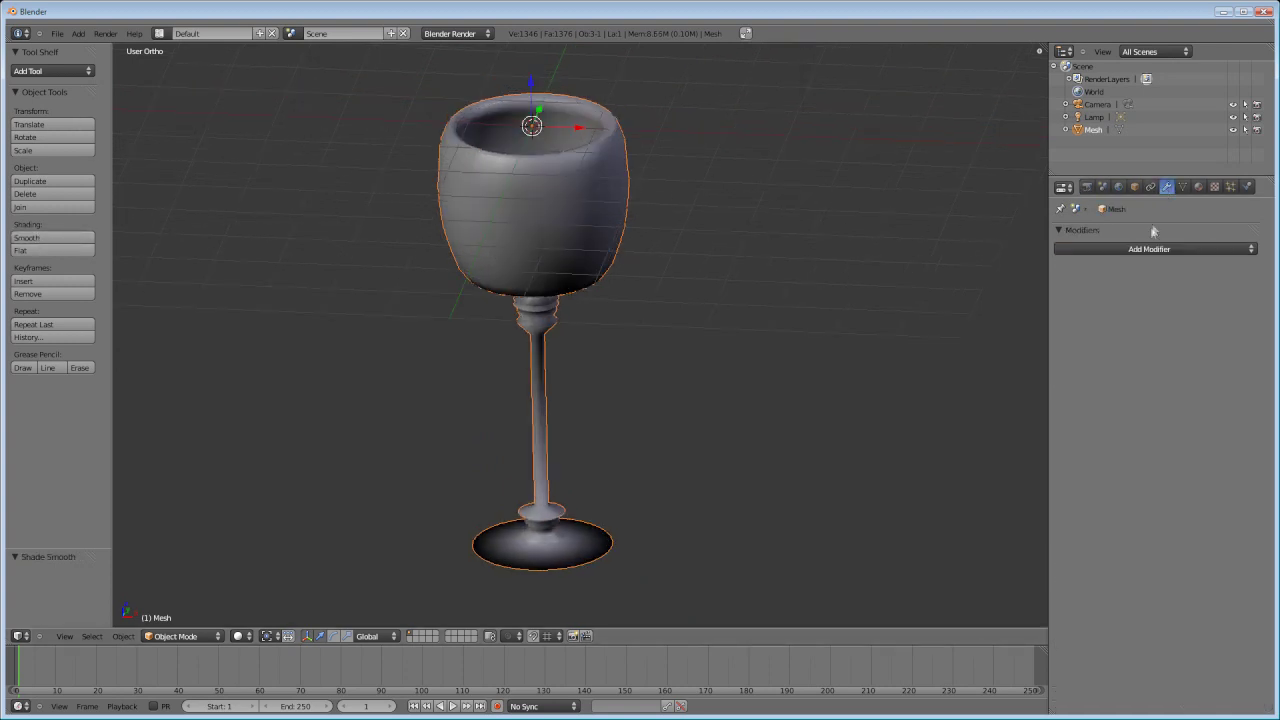
left_click(1129, 250)
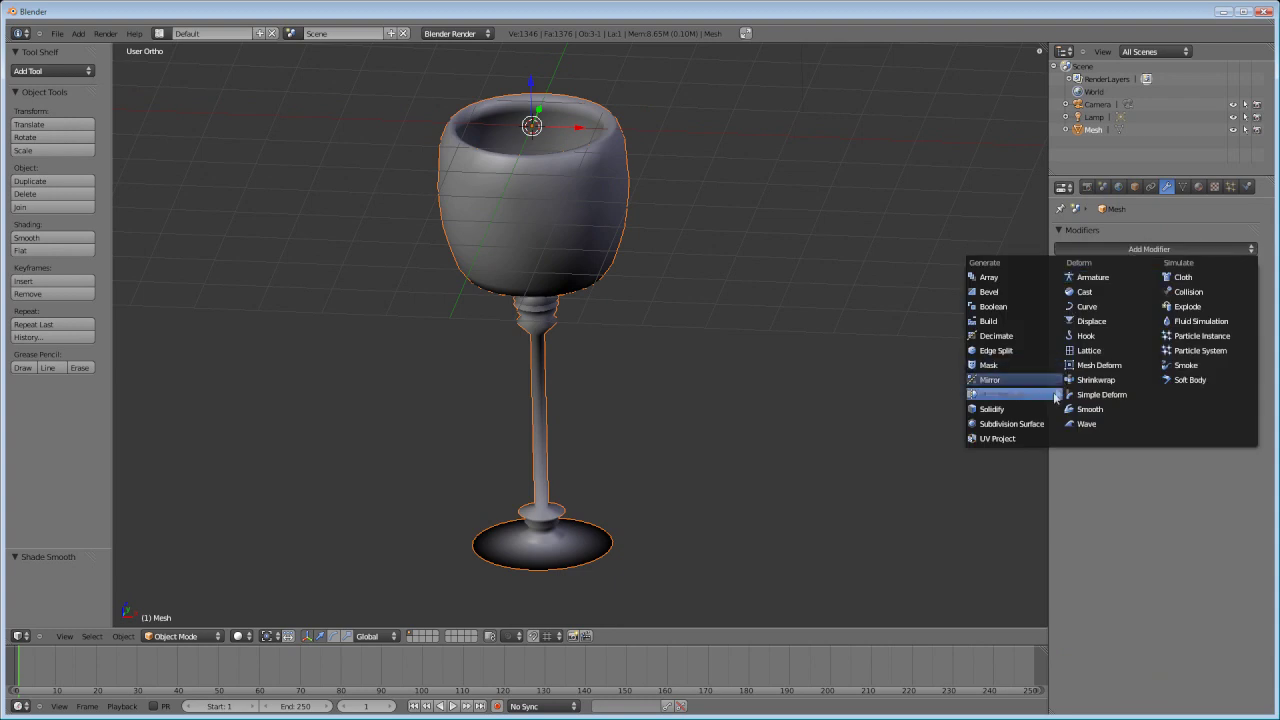
left_click(1041, 425)
Step: Inspect the smoothed goblet and scale it uniformly to about 0.331 of its size in front view
scroll(571, 263, "up", 4)
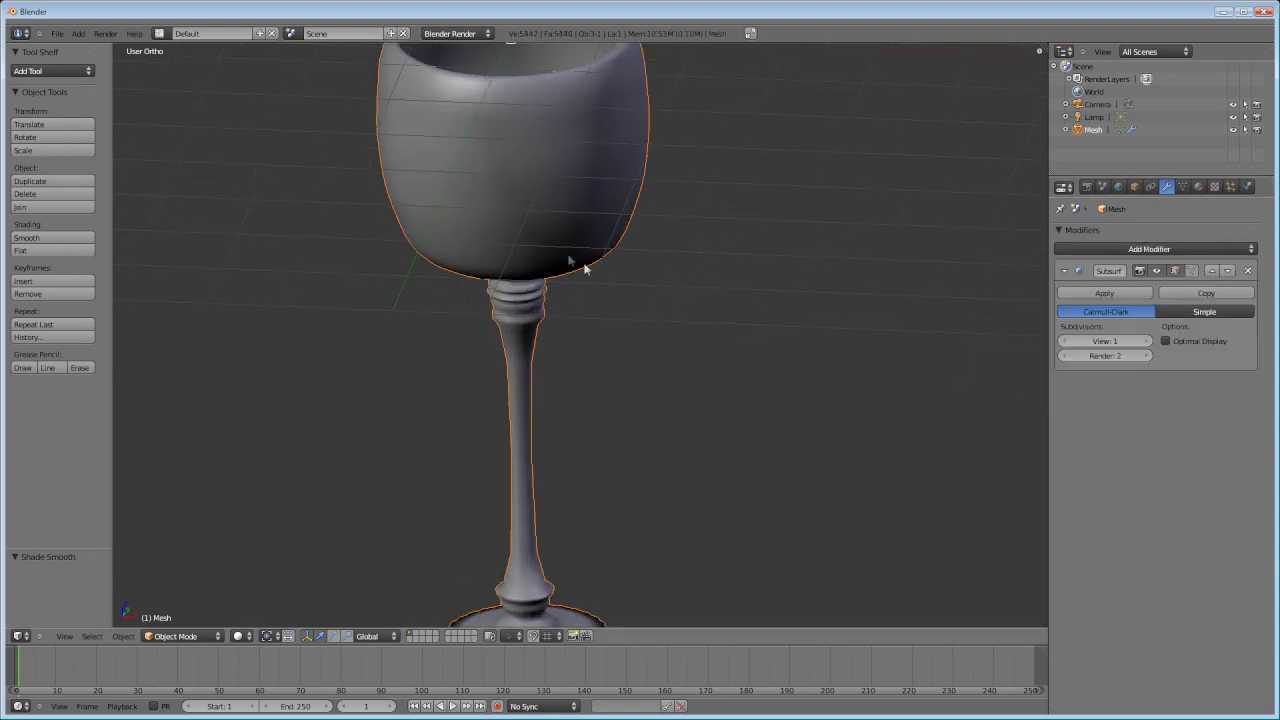
middle_click_drag(571, 263, 538, 248)
scroll(557, 271, "down", 3)
scroll(538, 248, "down", 2)
key("KP_1")
key("s")
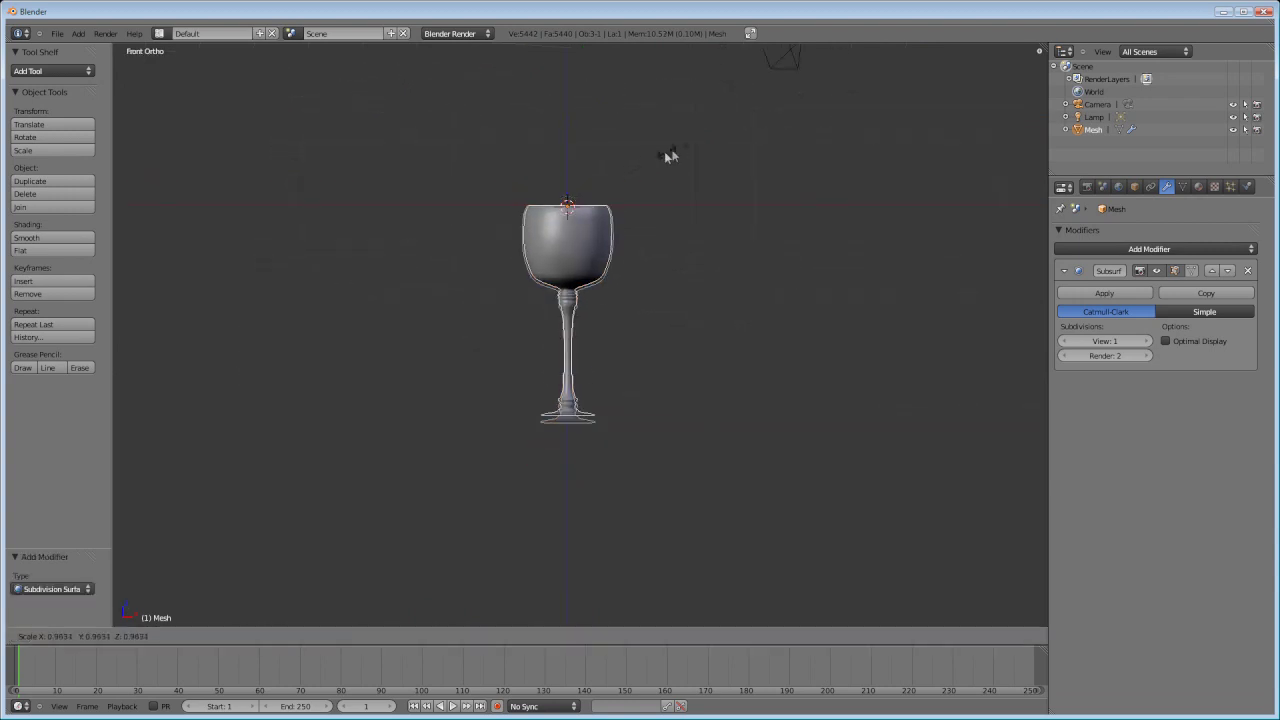
left_click(595, 179)
Step: Raise the goblet by about 2.455 in Z, then lower it by about 0.137 to rest its base at ground level
key("g")
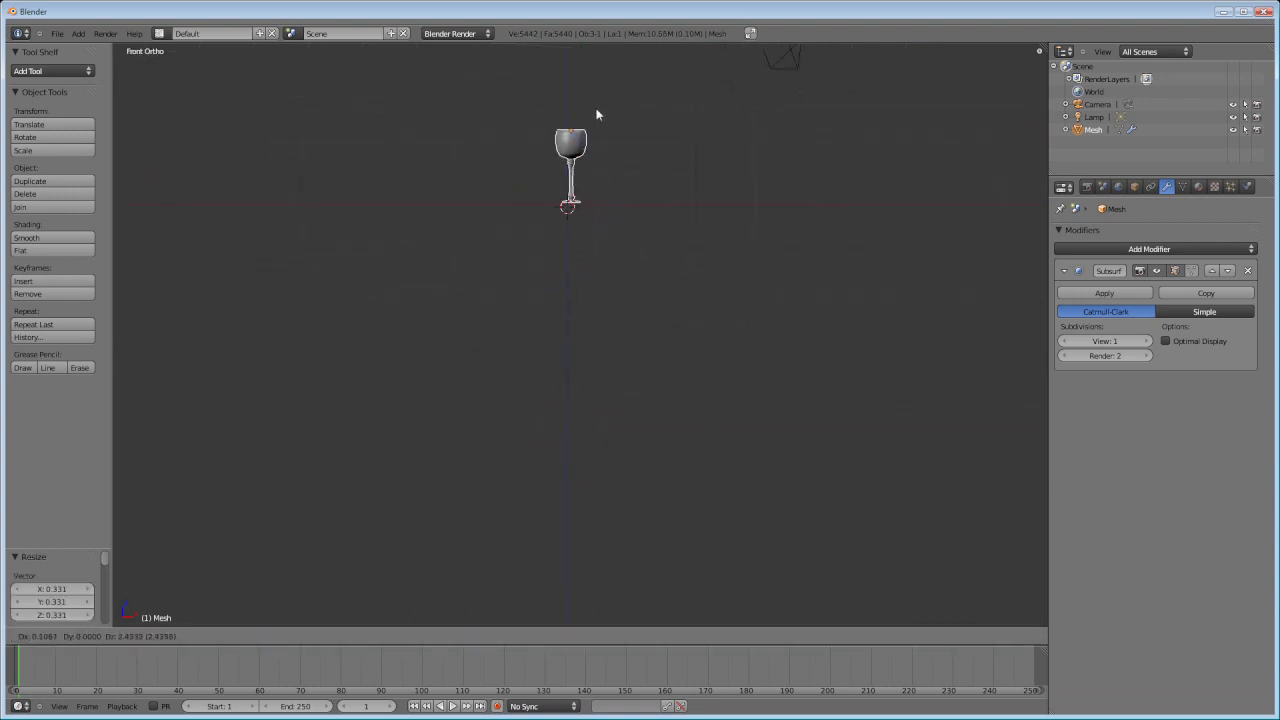
left_click(595, 113)
scroll(587, 144, "up", 5)
middle_click_drag(587, 144, 585, 423, "shift")
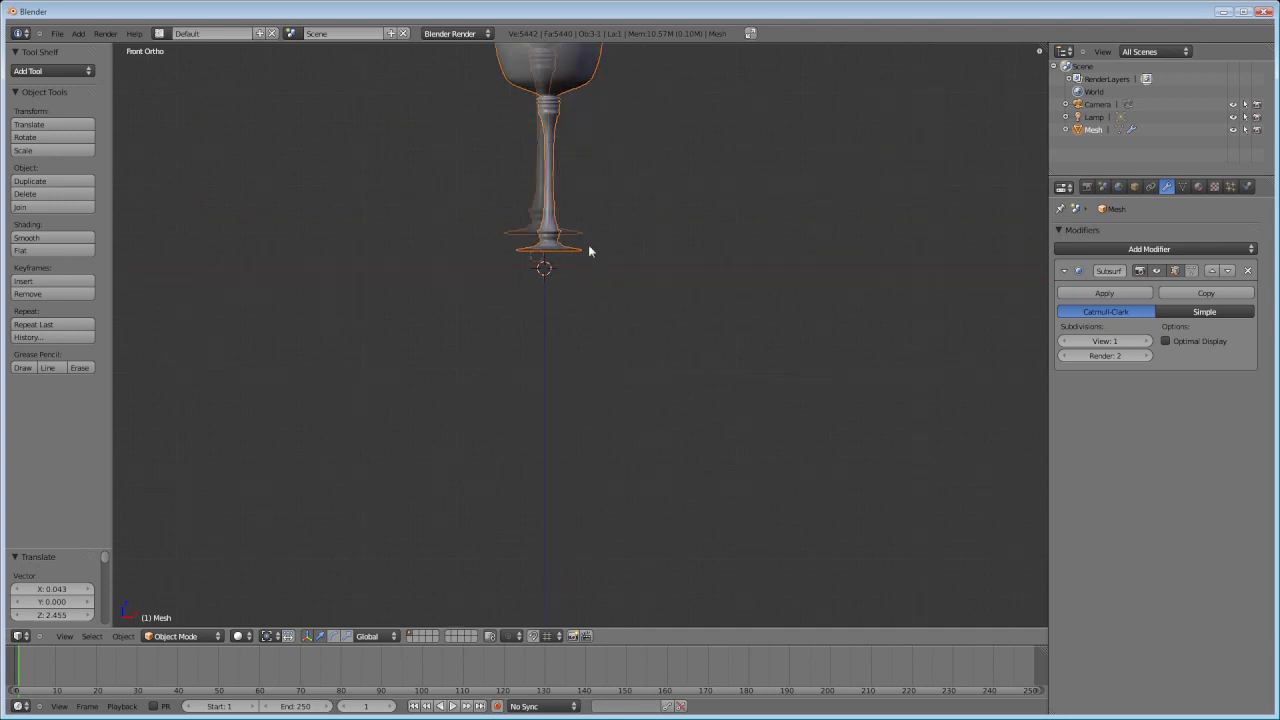
middle_click_drag(587, 182, 590, 414, "shift")
key("g")
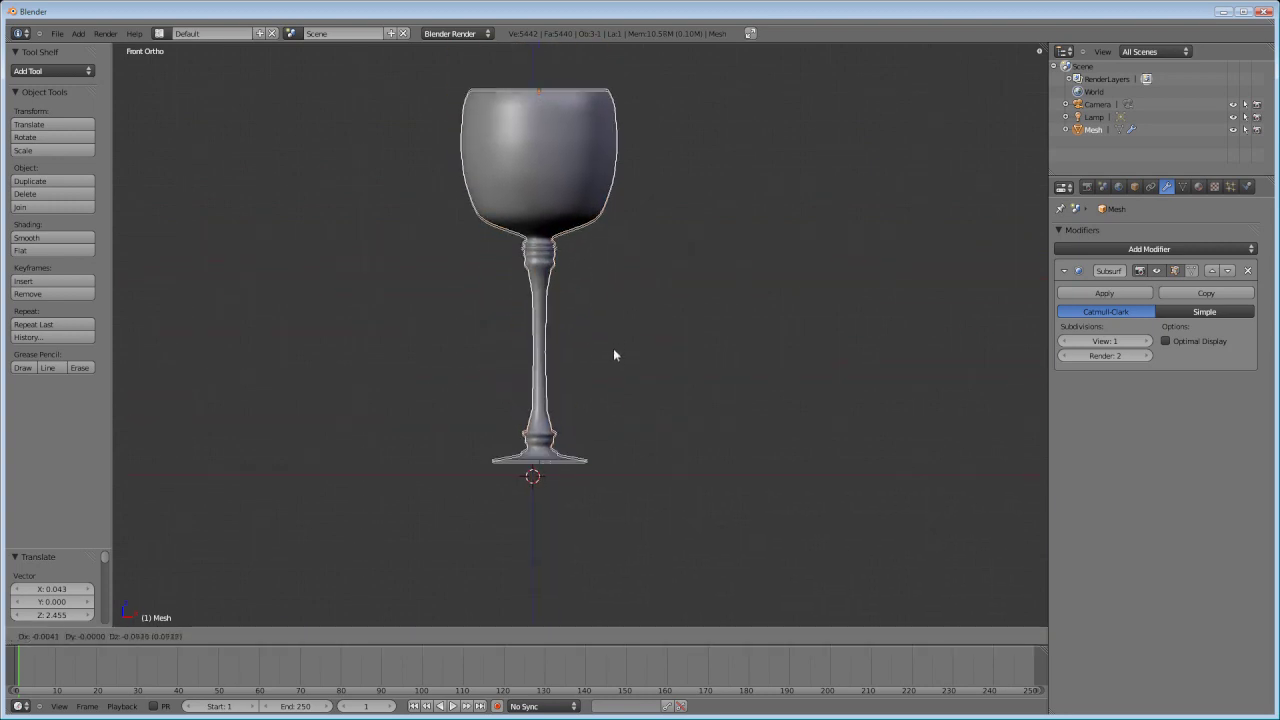
left_click(615, 365)
scroll(603, 366, "up", 2)
scroll(606, 320, "down", 5)
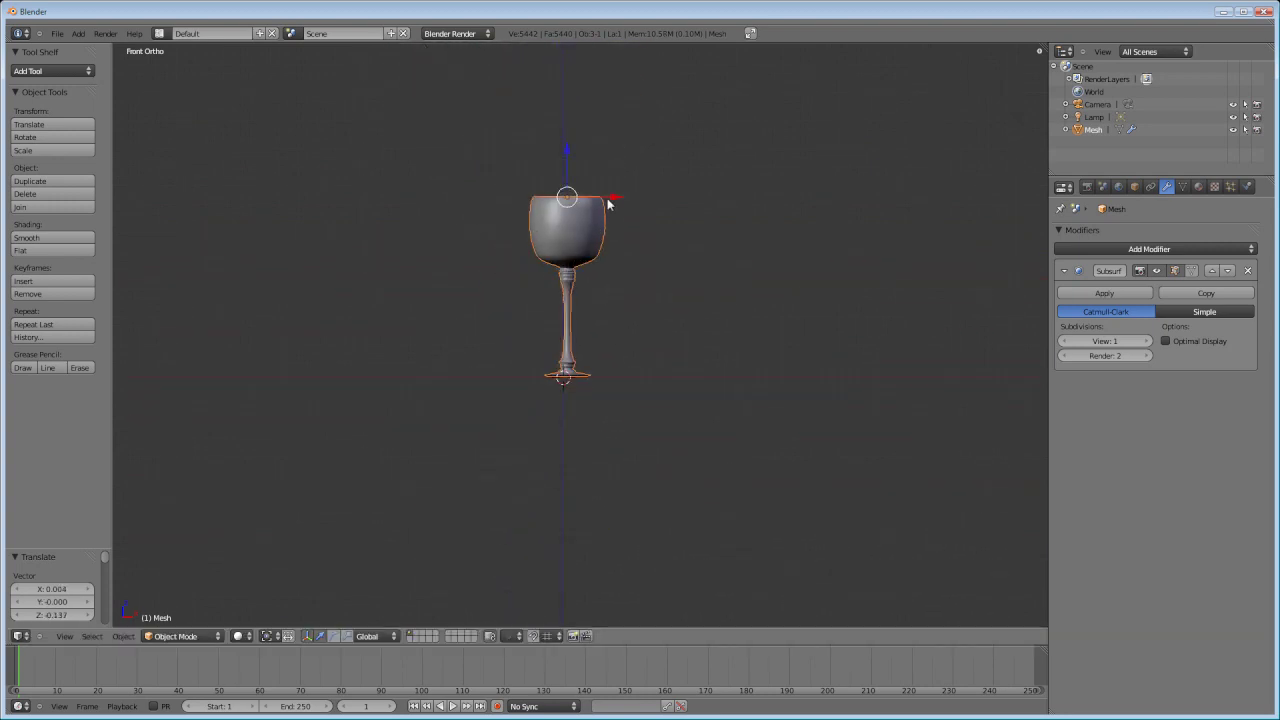
key("space")
key("BackSpace")
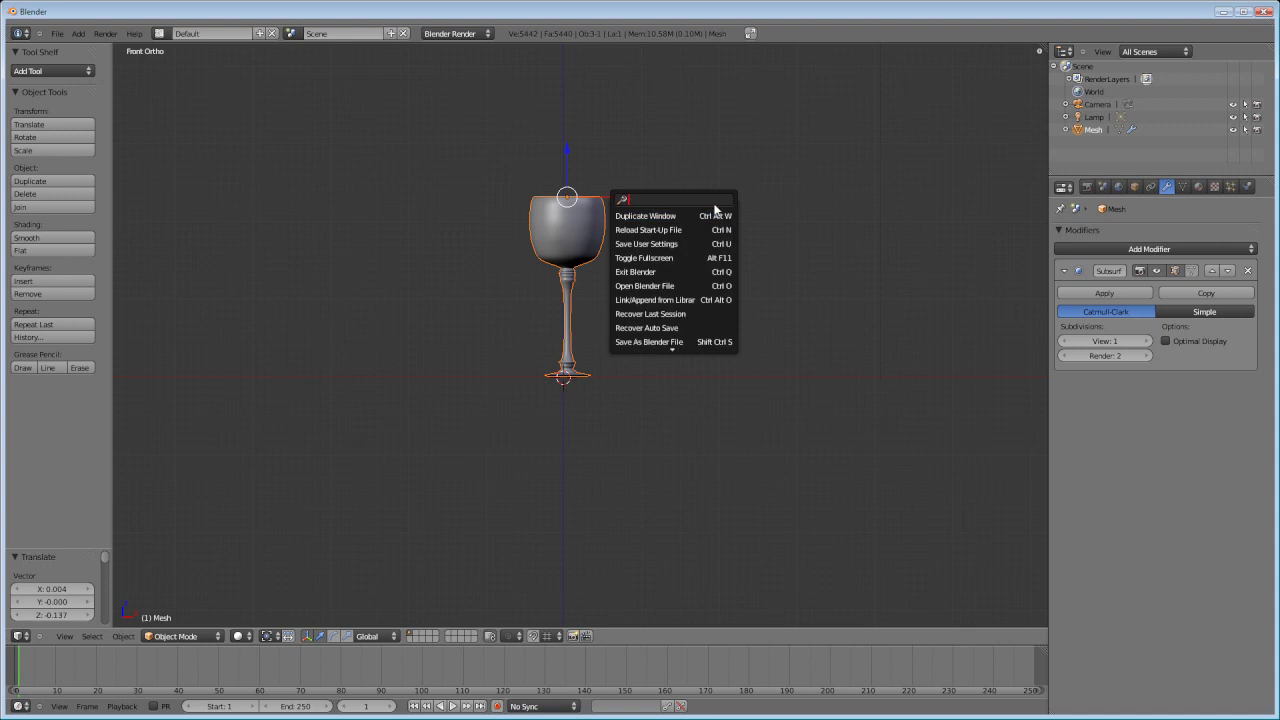
key("Escape")
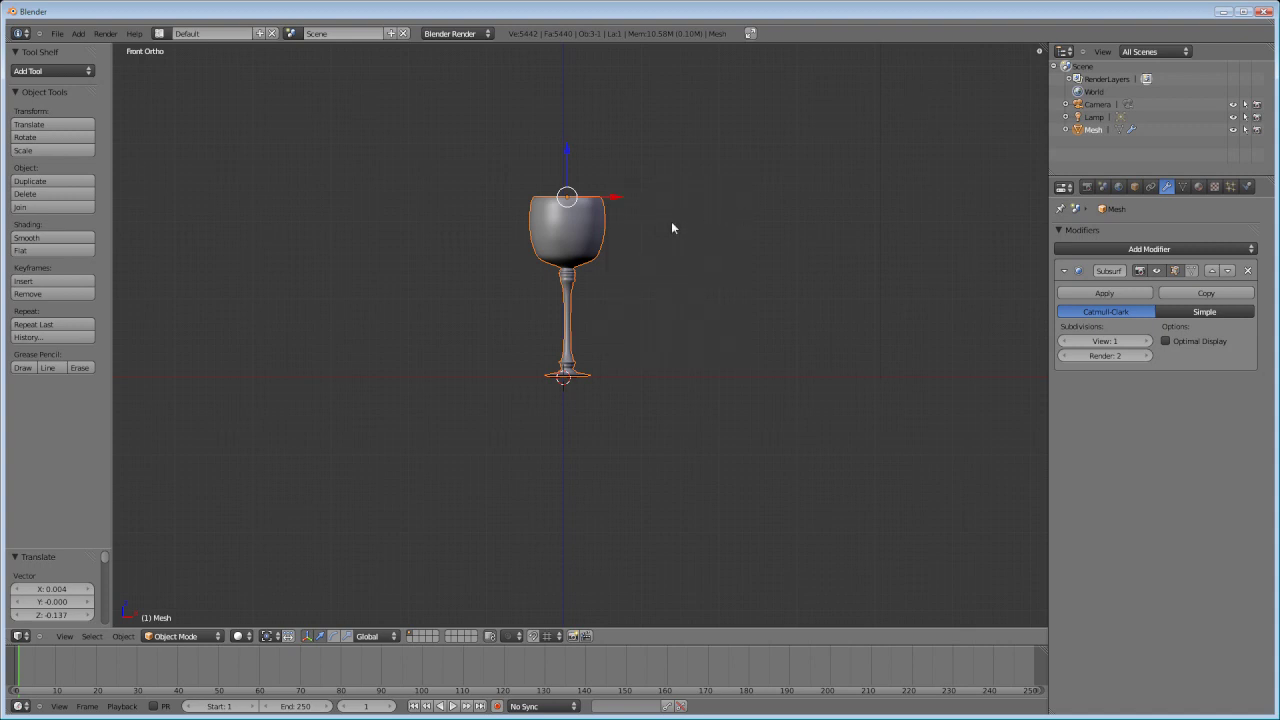
Step: Add a cube to the scene at the 3D cursor
key("space")
key("BackSpace")
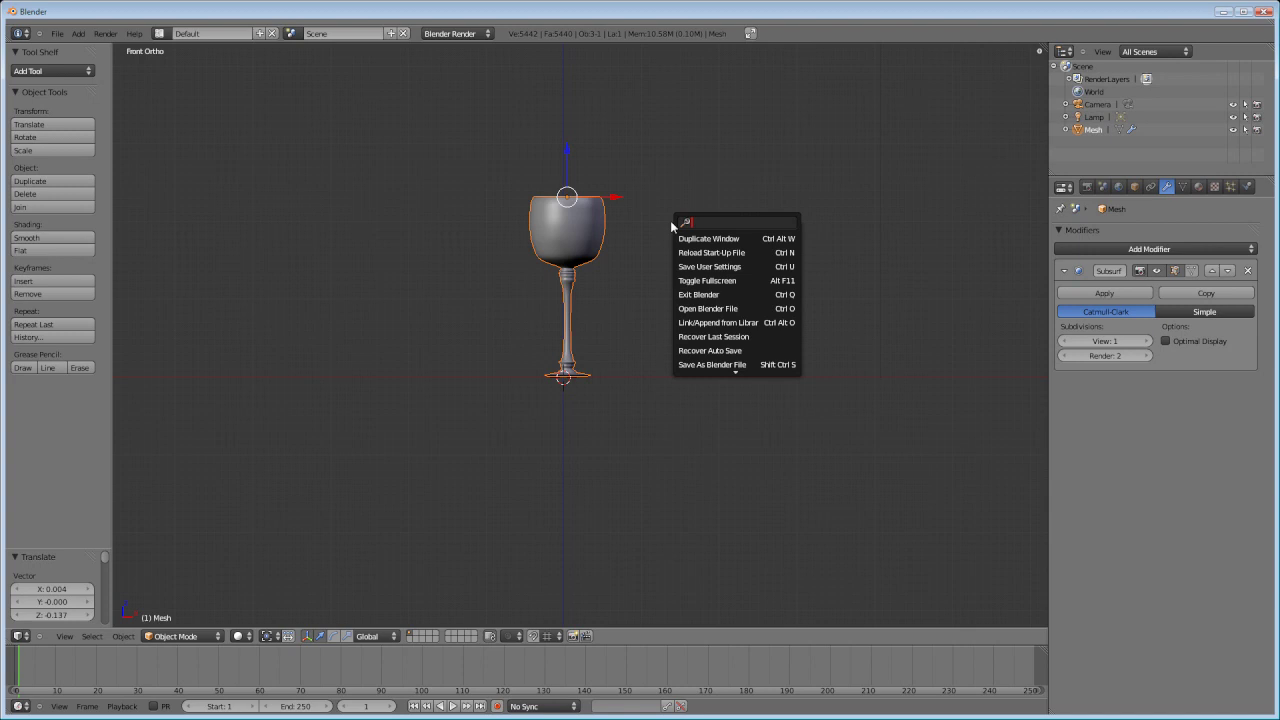
type("cube")
key("Return")
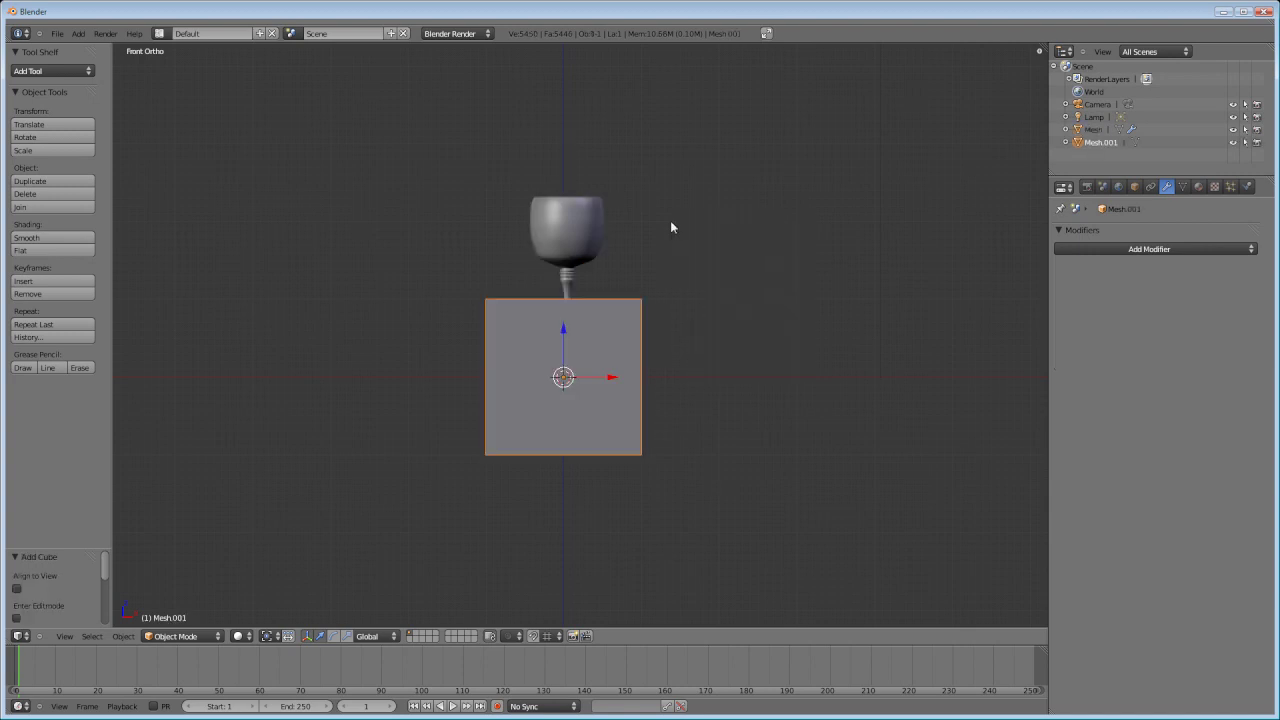
Step: Show the scene in wireframe, raise the cube by about 1.492, enlarge it around the goblet and nudge it up by 0.028
key("z")
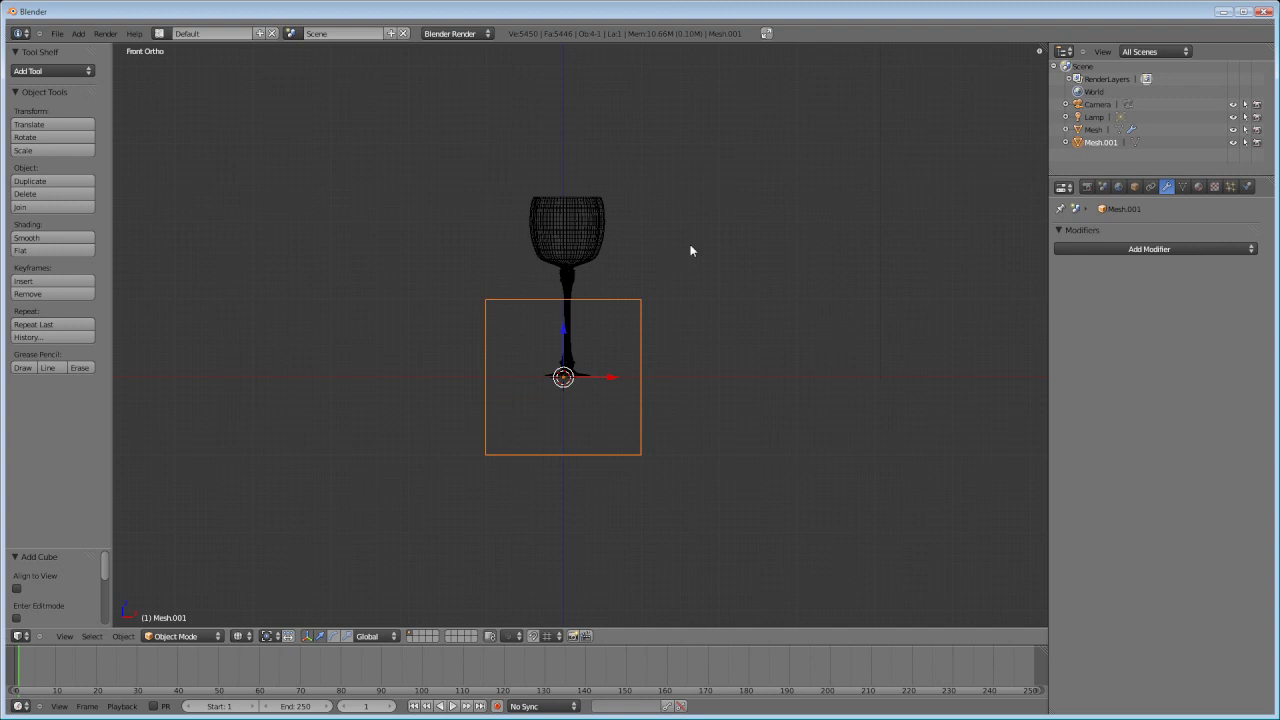
key("g")
left_click(697, 138)
key("s")
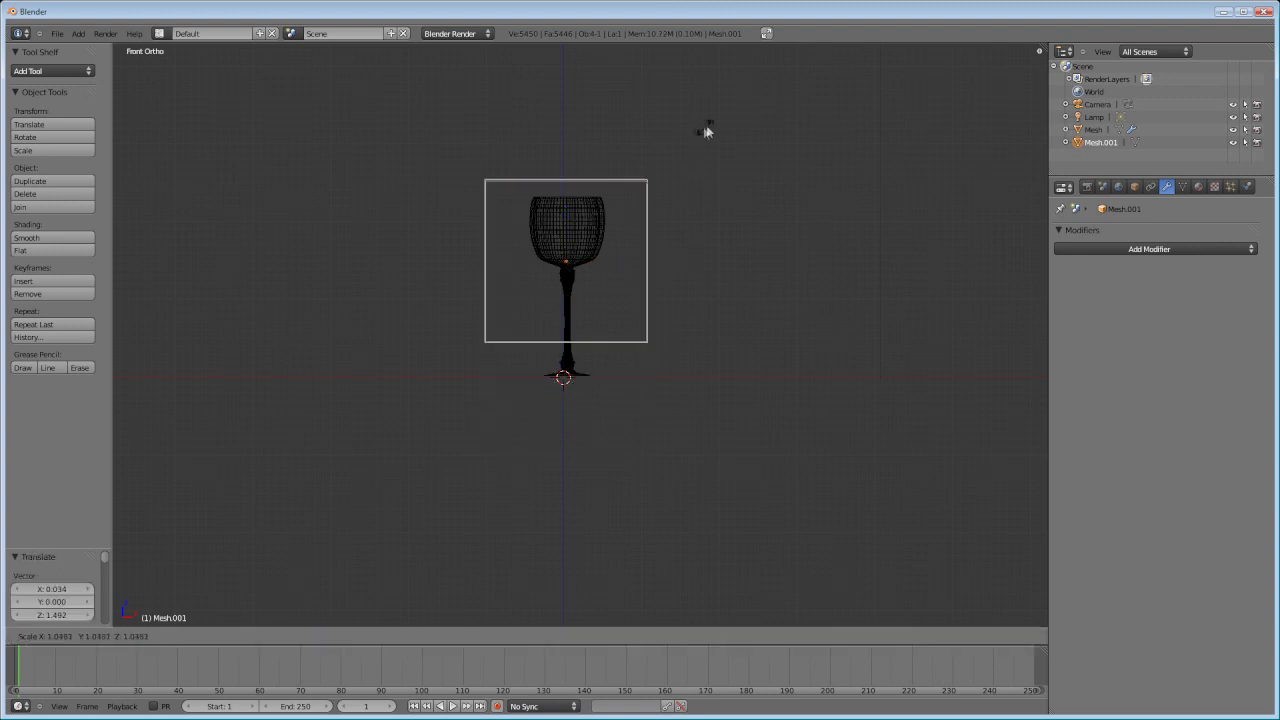
left_click(800, 116)
key("g")
left_click(800, 117)
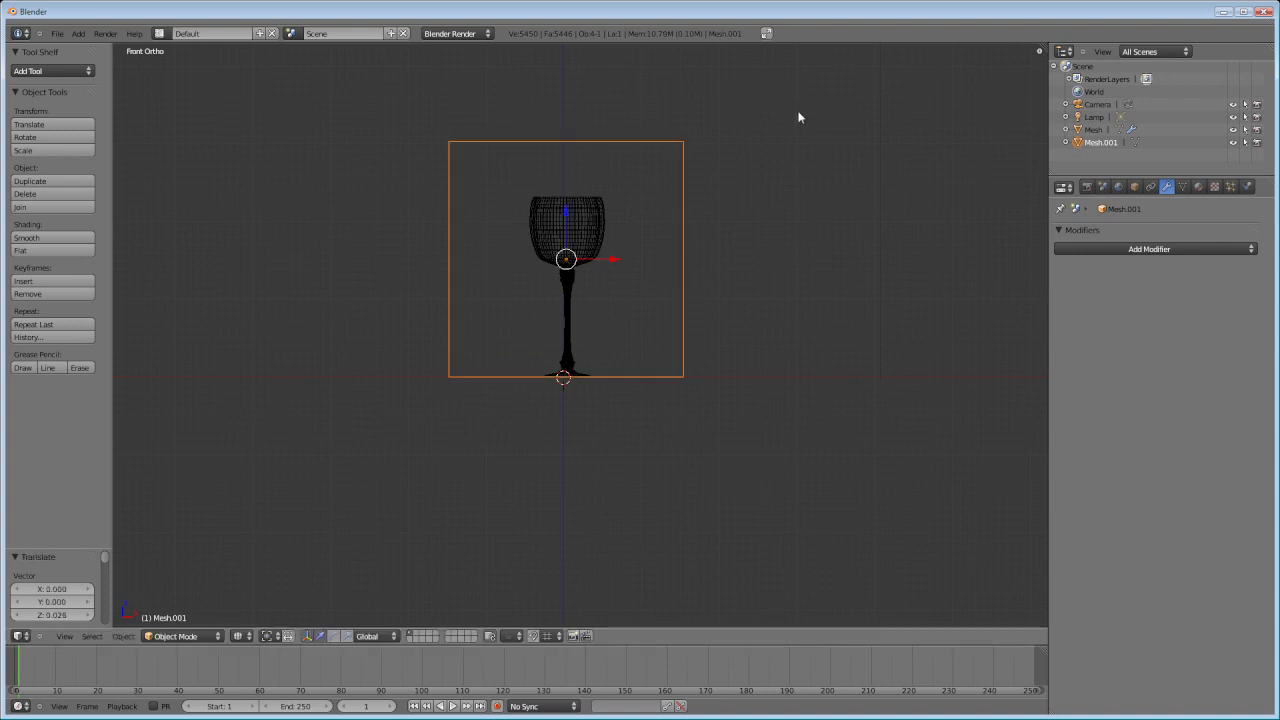
Step: In top view, move the cube about 0.849 in X and -0.789 in Y so the goblet sits near one corner
key("KP_7")
key("g")
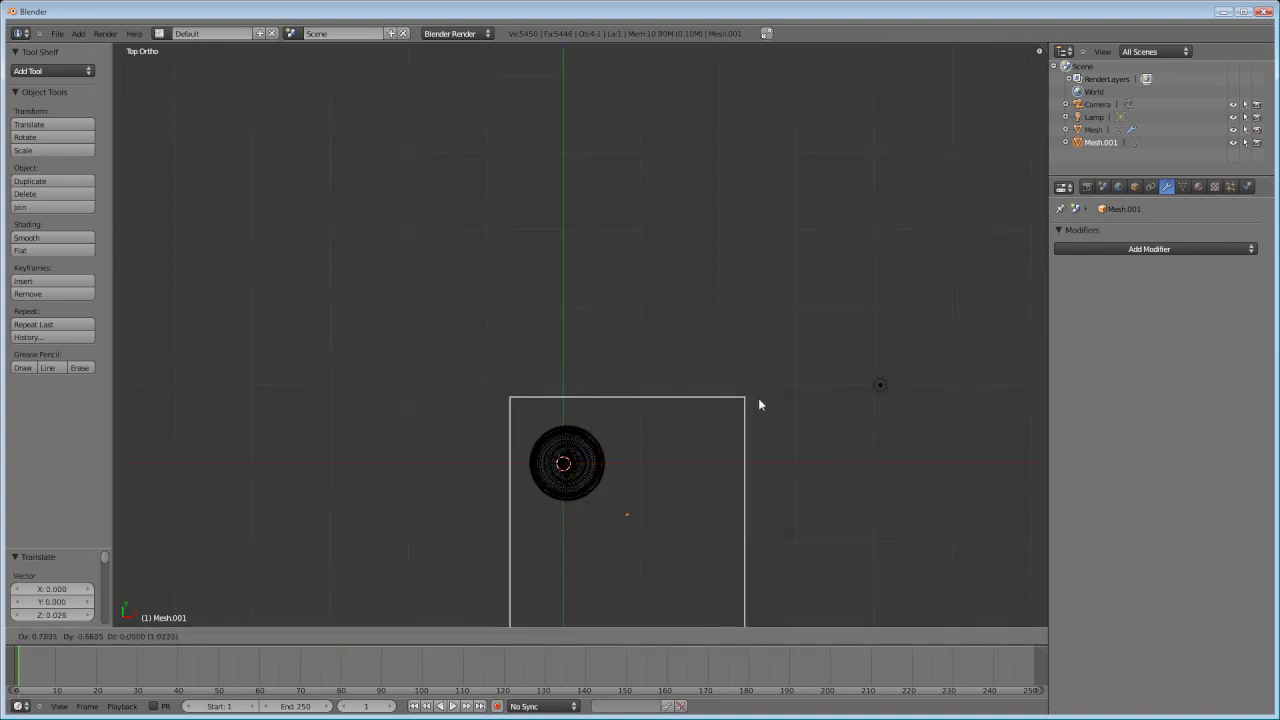
left_click(760, 414)
middle_click_drag(700, 410, 571, 137, "shift")
scroll(570, 180, "up", 2)
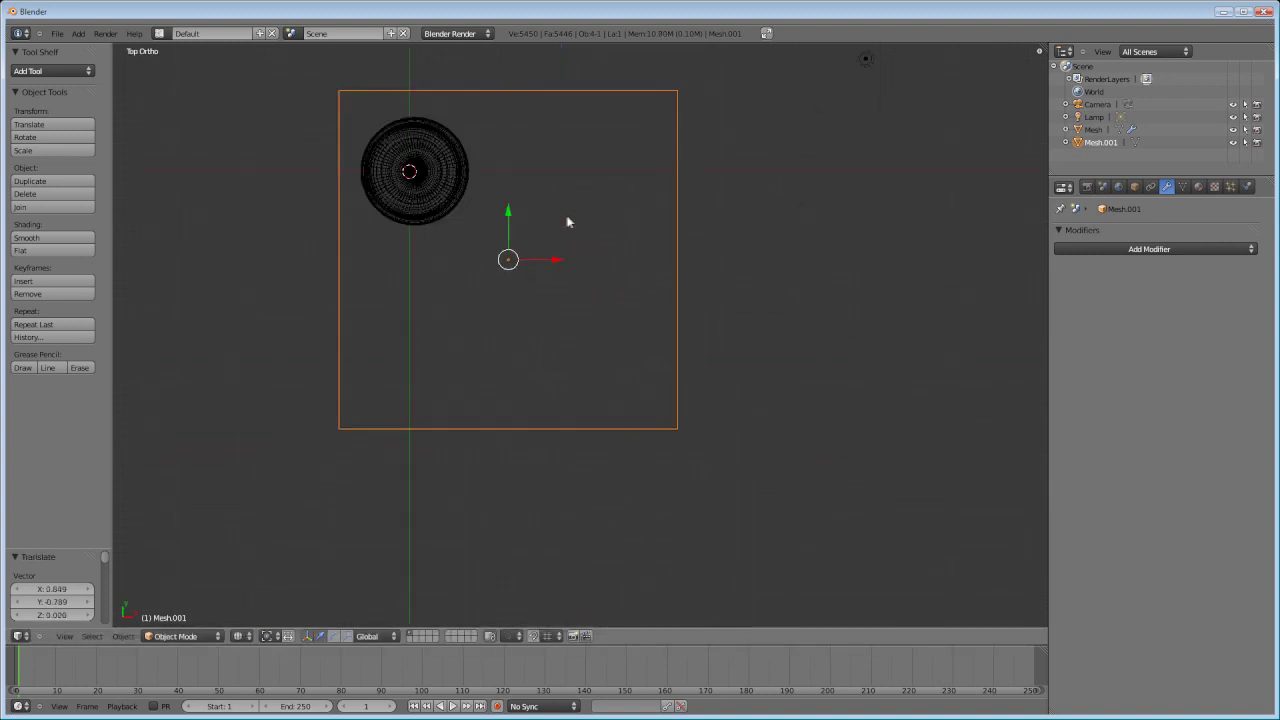
middle_click_drag(569, 220, 566, 183, "shift")
Step: In front view, enlarge the cube by about 1.33 and move it -0.060 in X and 0.471 in Z to align its underside with the goblet's base
key("KP_1")
key("s")
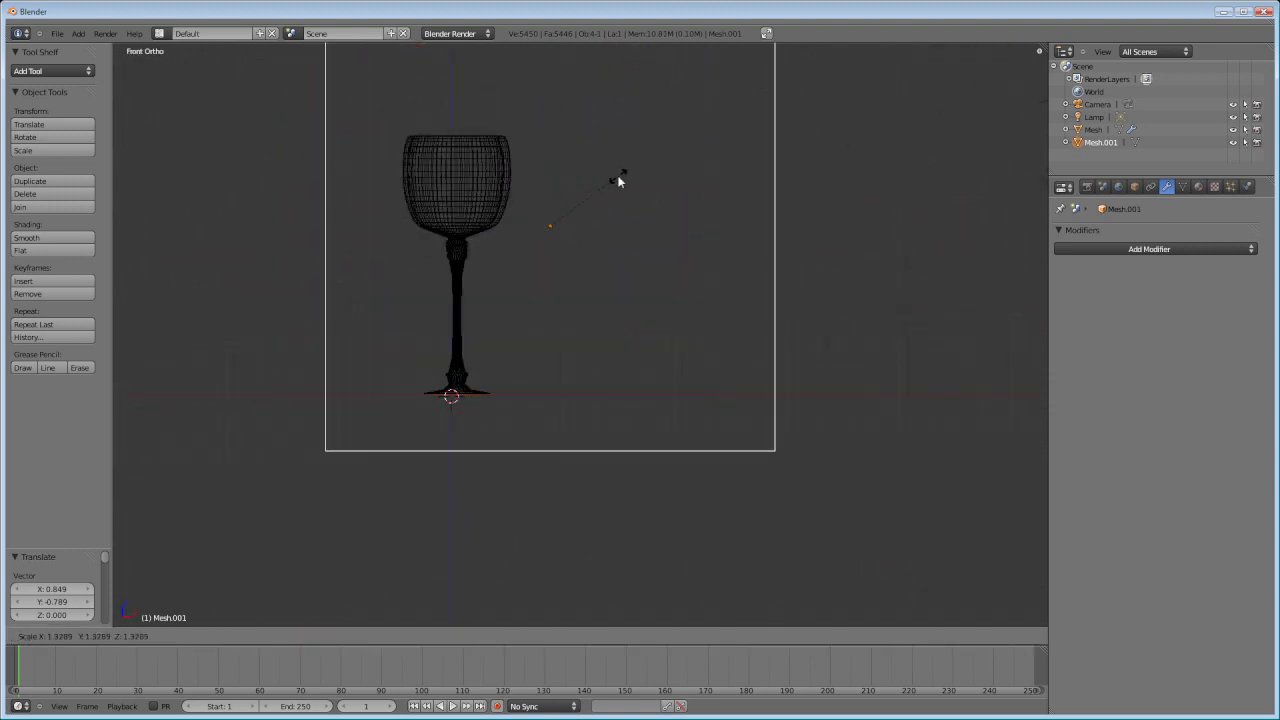
right_click(605, 157)
scroll(599, 164, "down", 2)
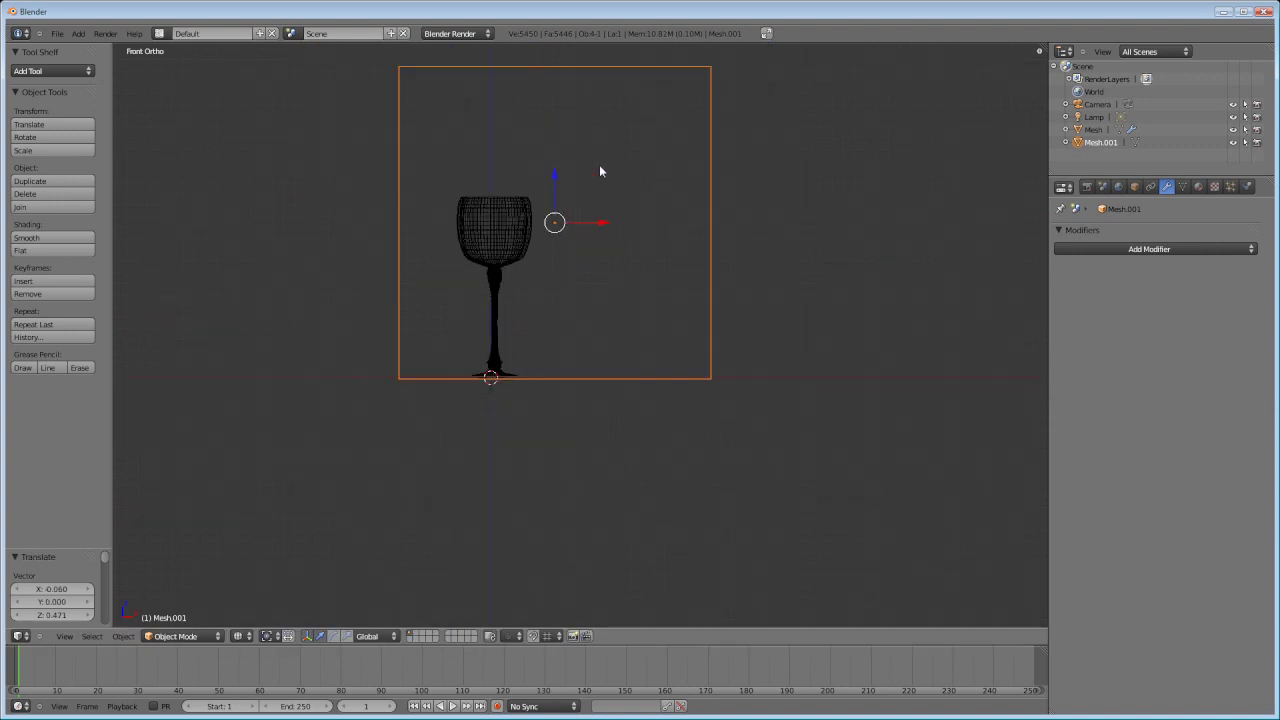
Step: With solid shading, delete the cube's top face and two adjacent outer side faces in Edit Mode to form a floor with two walls
middle_click_drag(599, 164, 598, 285)
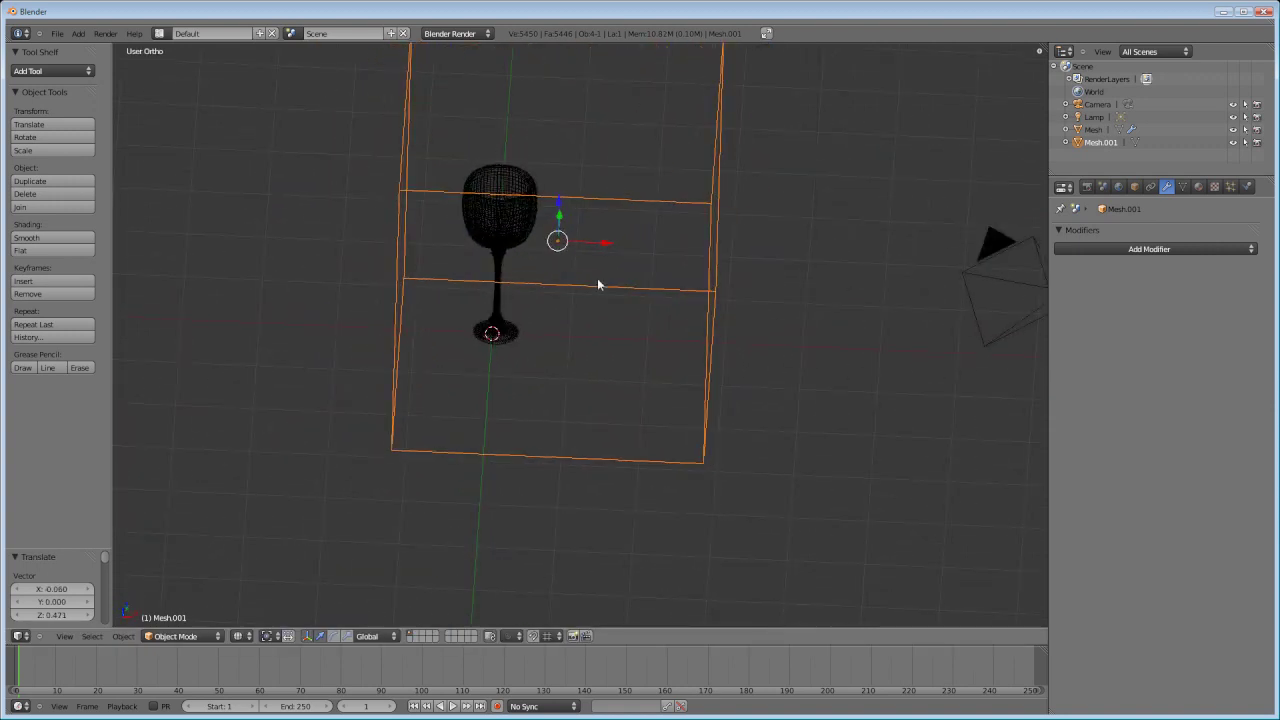
key("z")
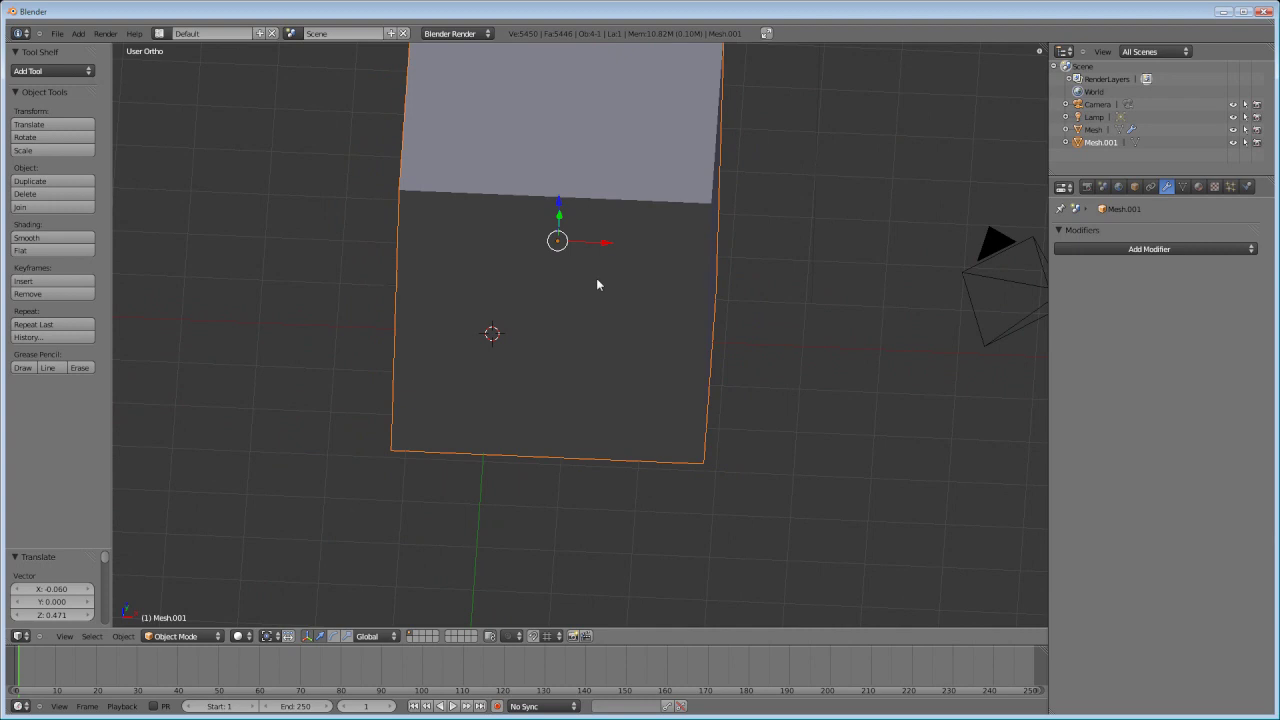
key("Tab")
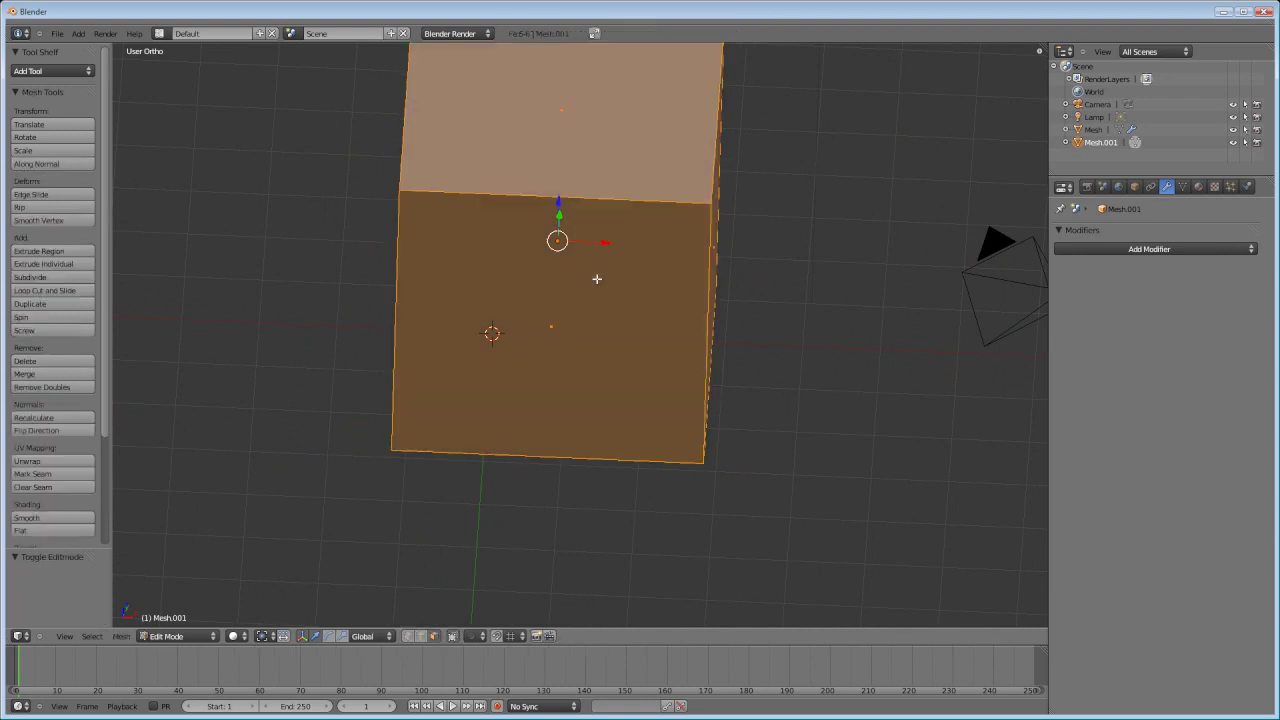
key("a")
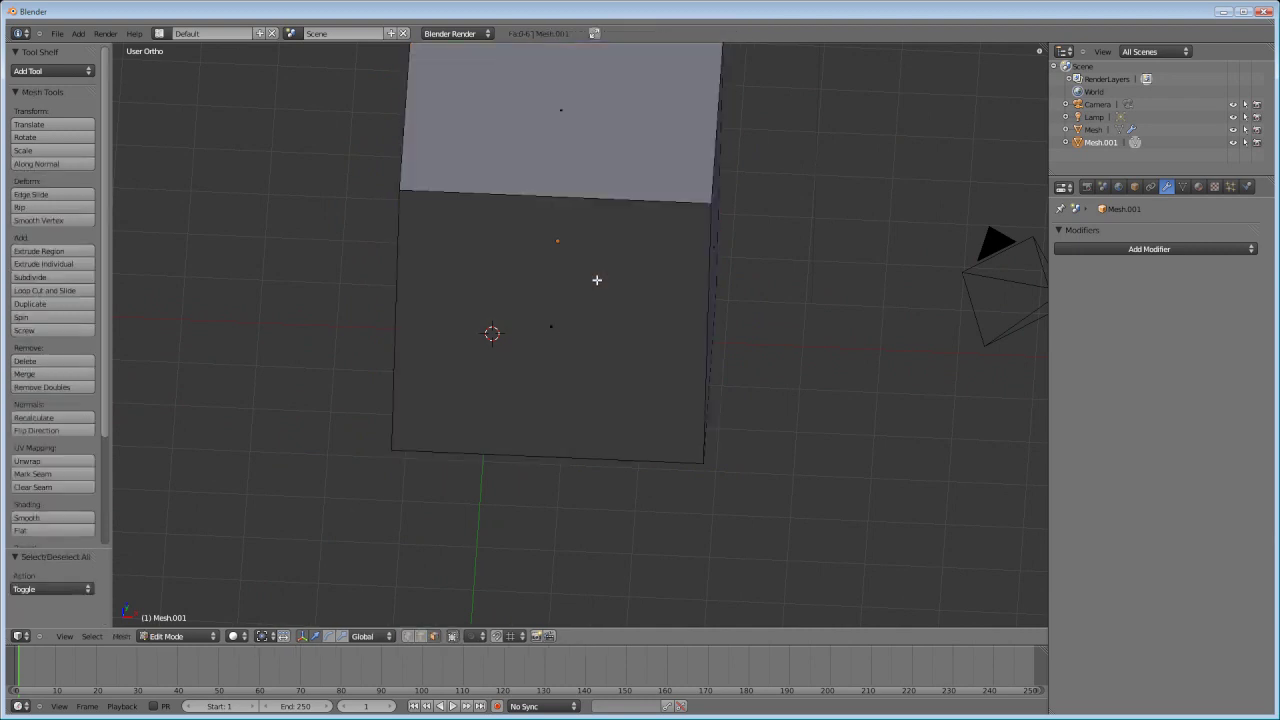
right_click(558, 325)
middle_click_drag(677, 311, 445, 197)
right_click(445, 197, "shift")
key("x")
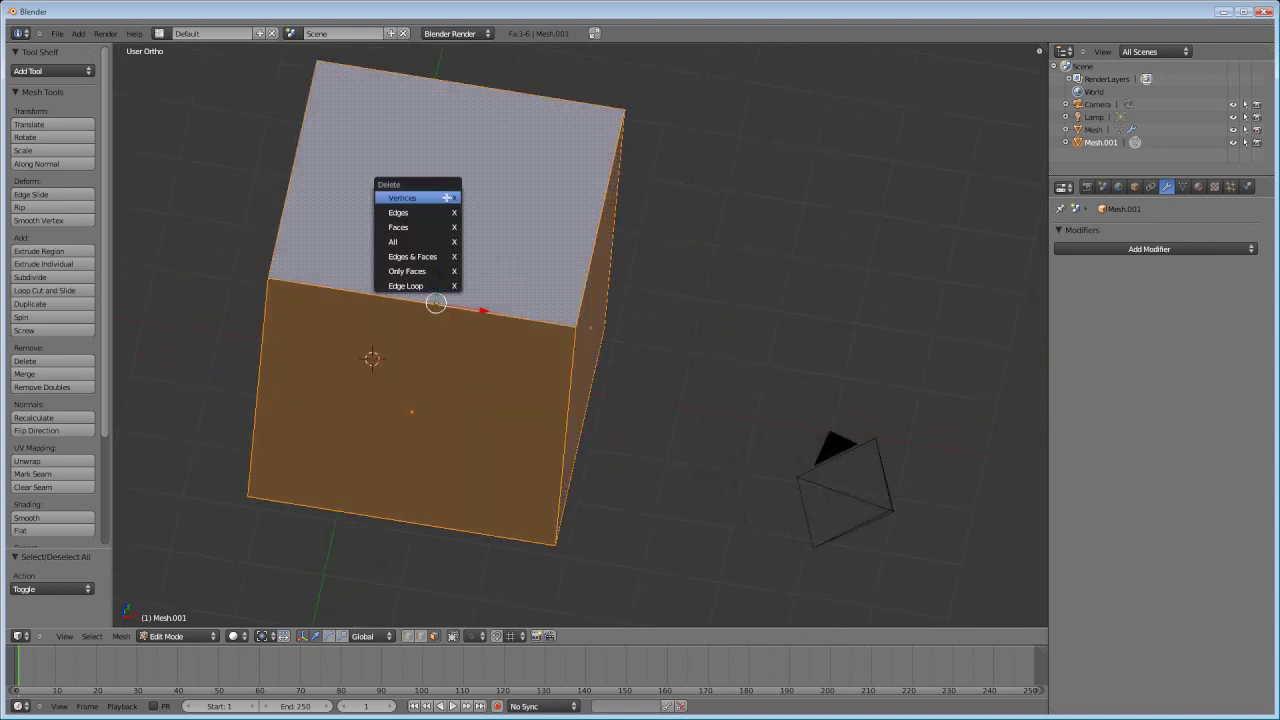
left_click(431, 222)
key("Tab")
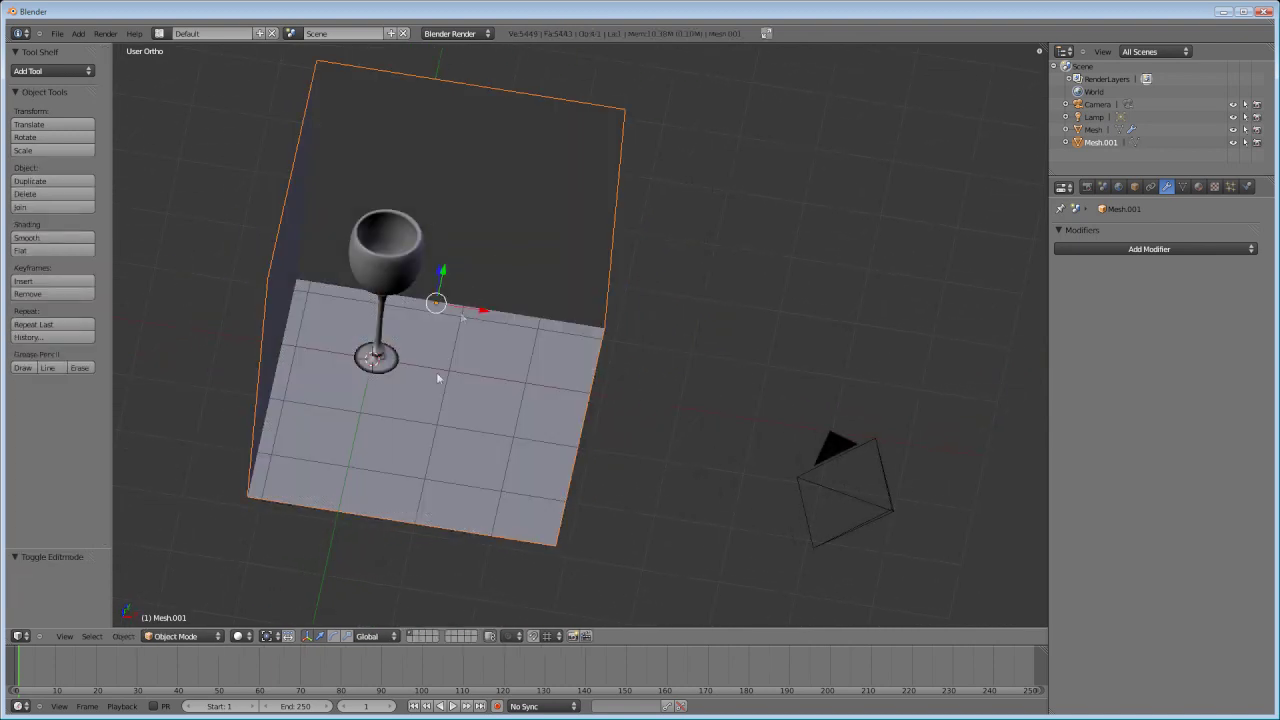
Step: Deselect all objects and view the goblet and room corner through the camera
key("KP_0")
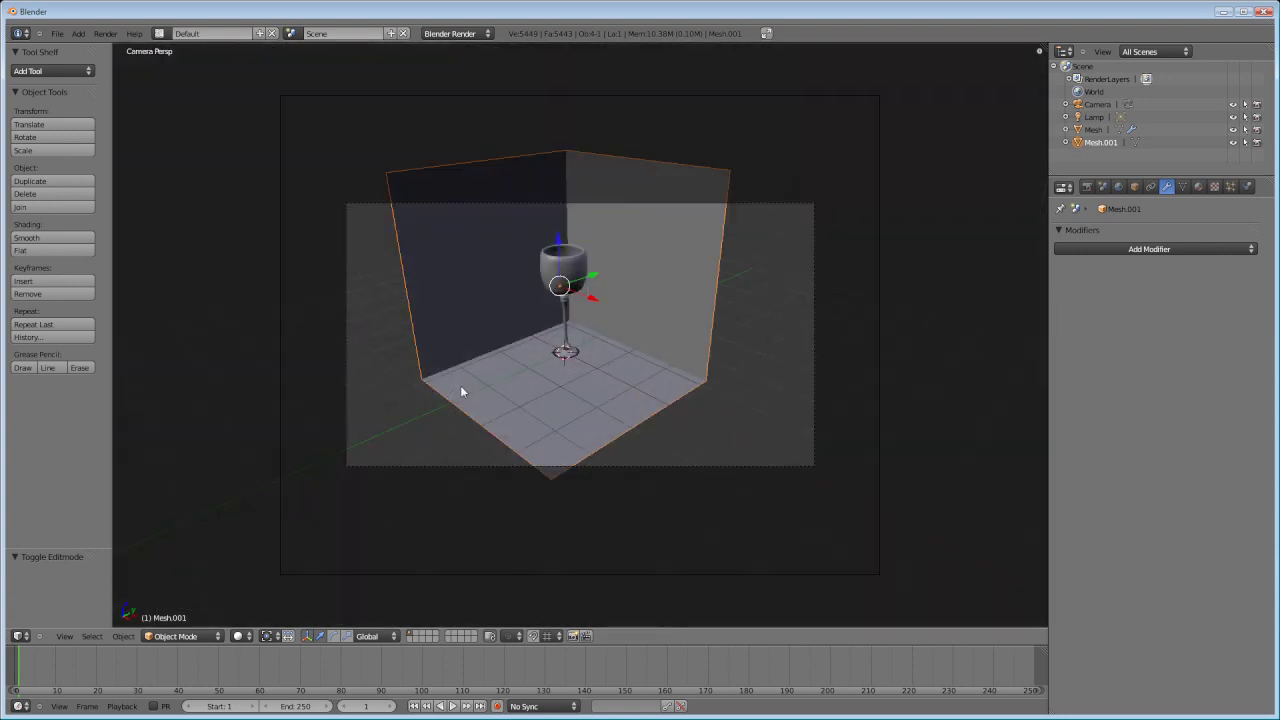
key("KP_0")
key("a")
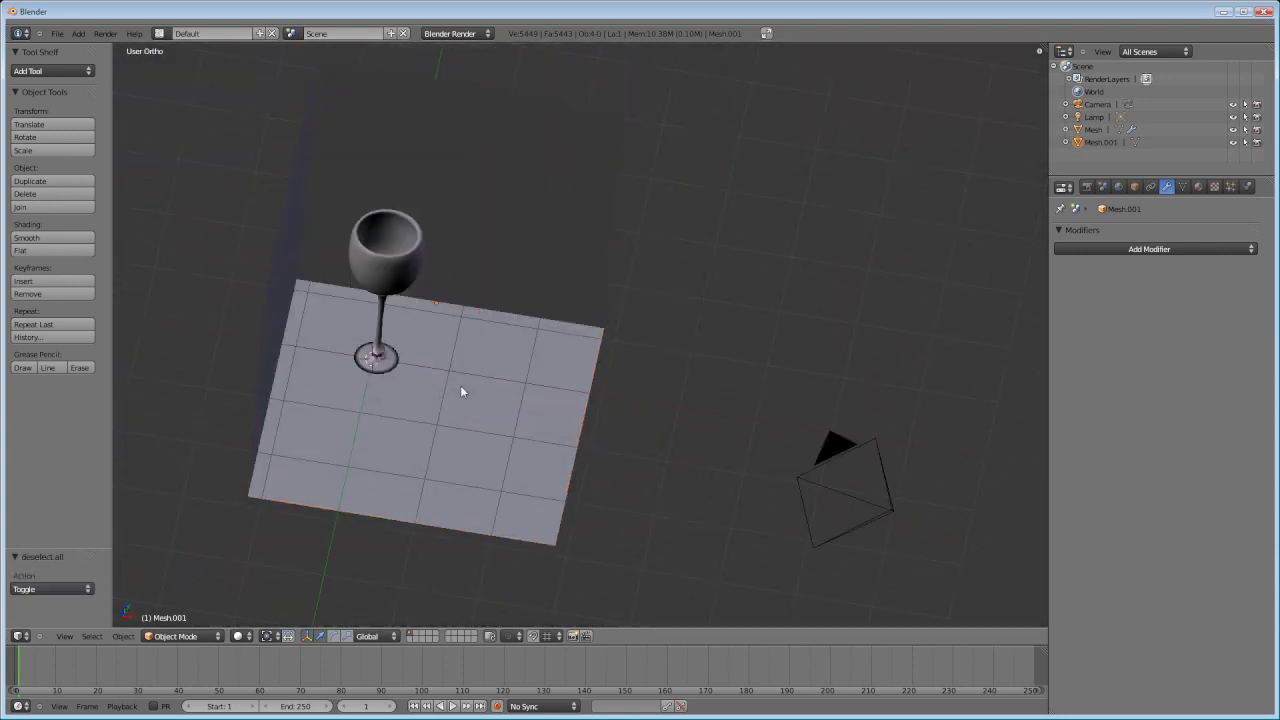
key("KP_0")
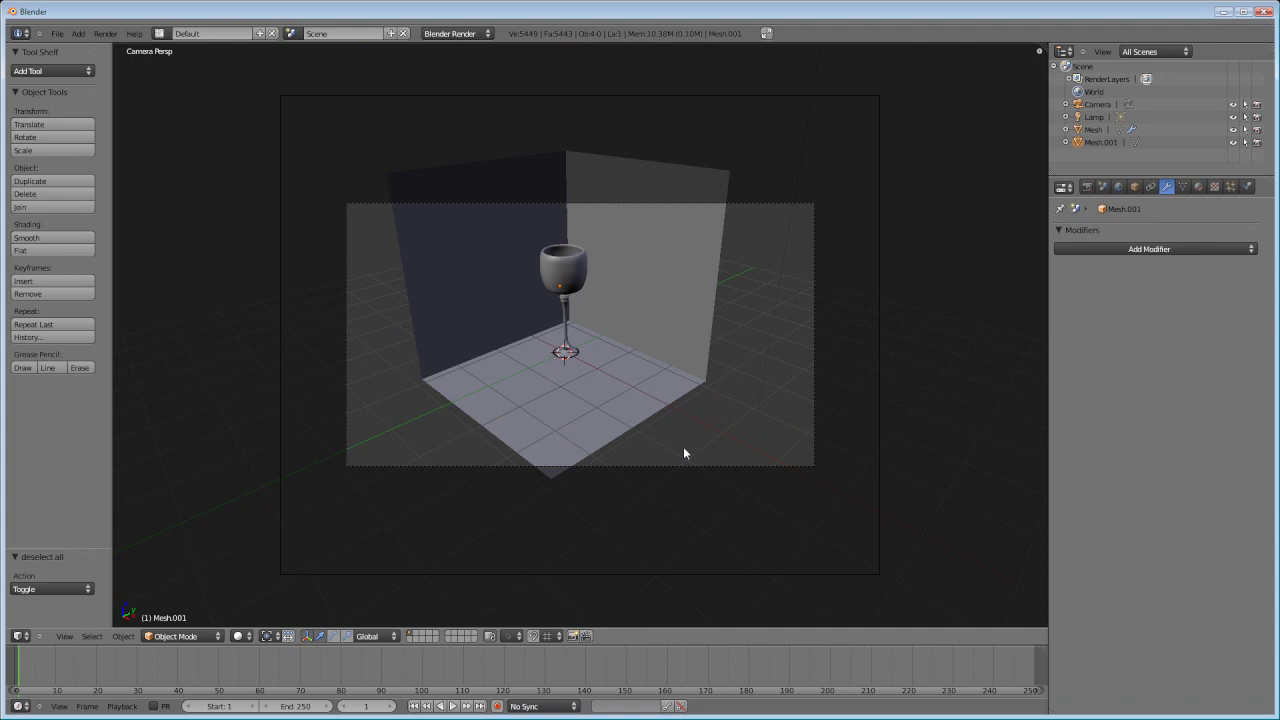
Step: Select the camera and move it -3.542 along X and 3.042 along Y to bring it closer to the goblet
right_click(280, 234)
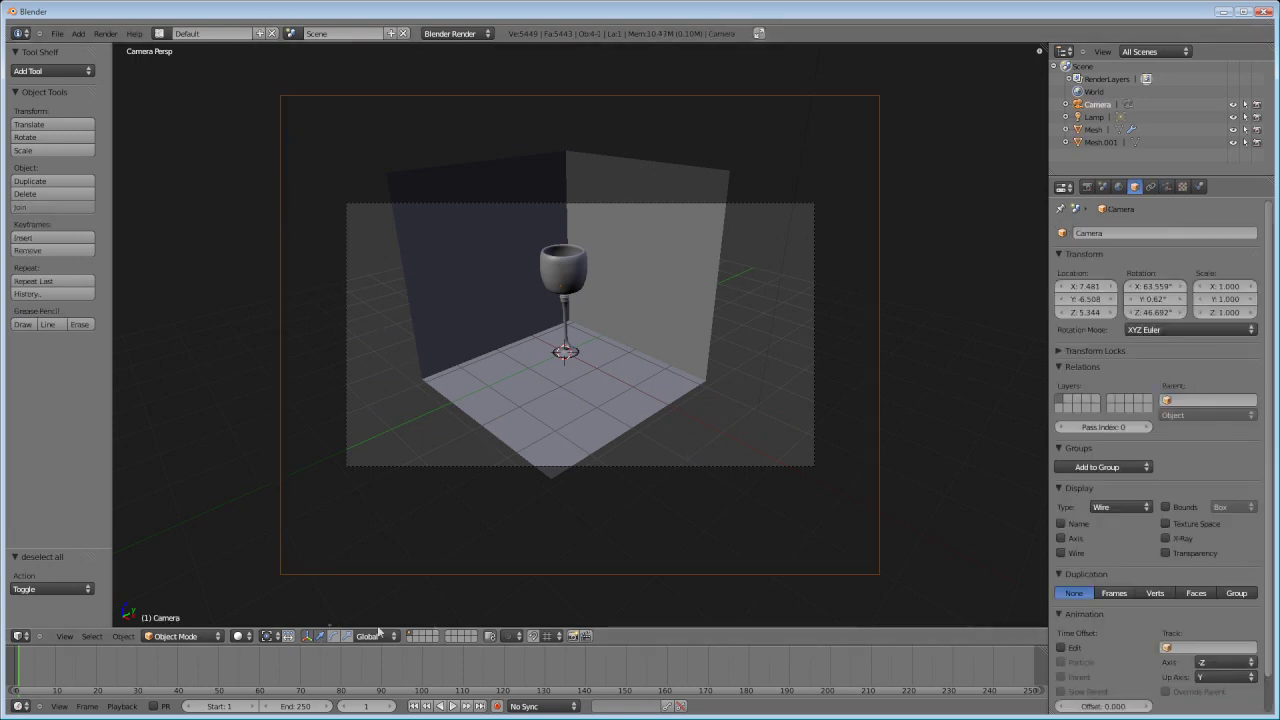
key("g")
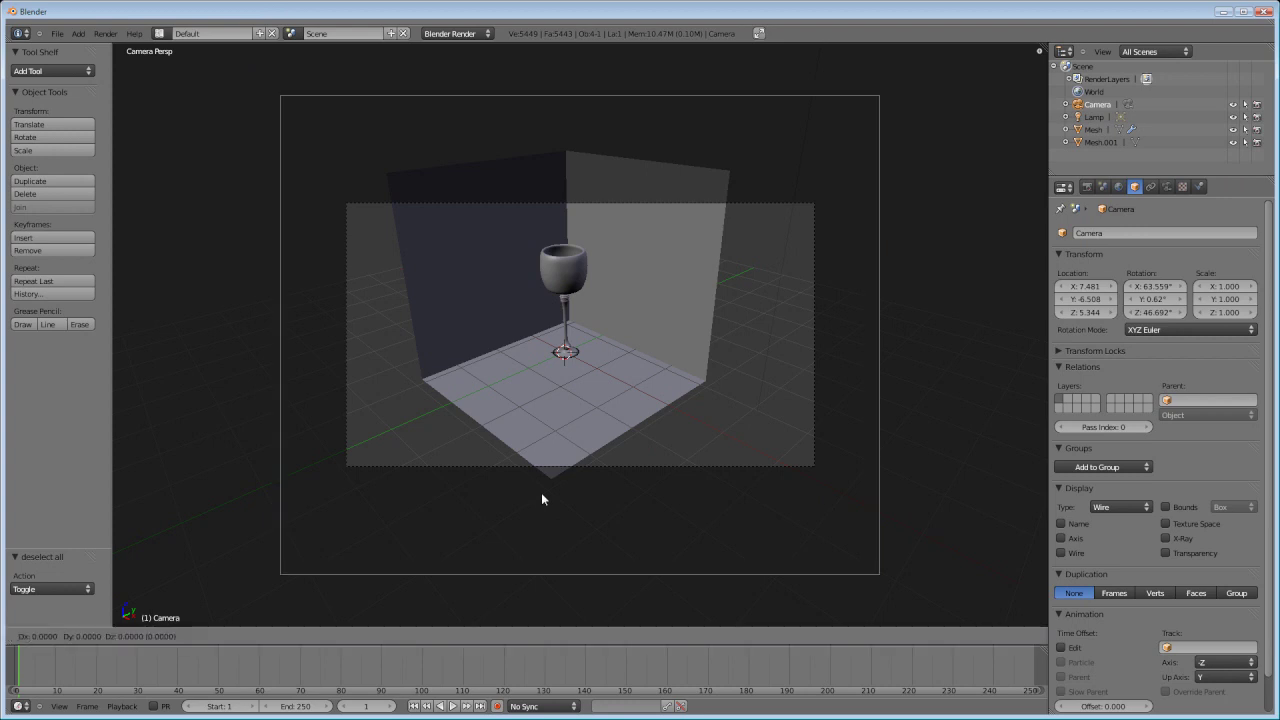
key("x")
left_click(399, 408)
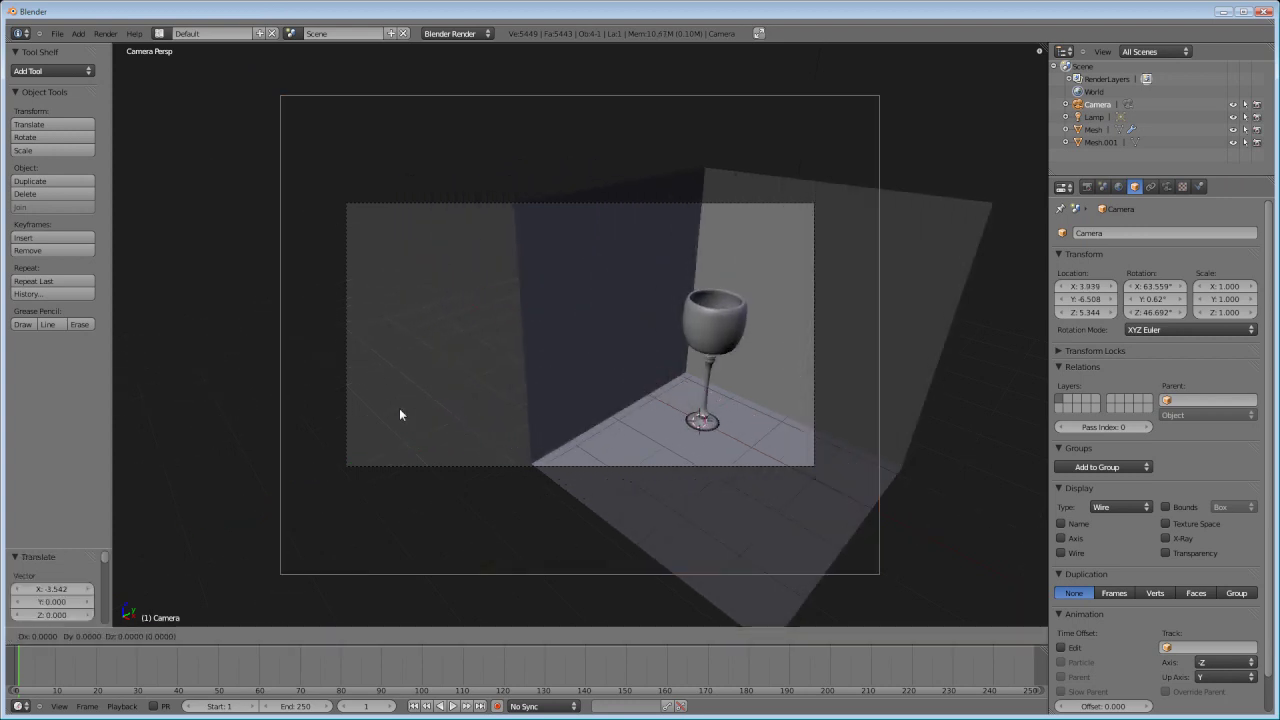
key("g")
key("y")
left_click(560, 386)
Step: Lower the camera by 1.700 along Z so the whole goblet fits in the frame
key("g")
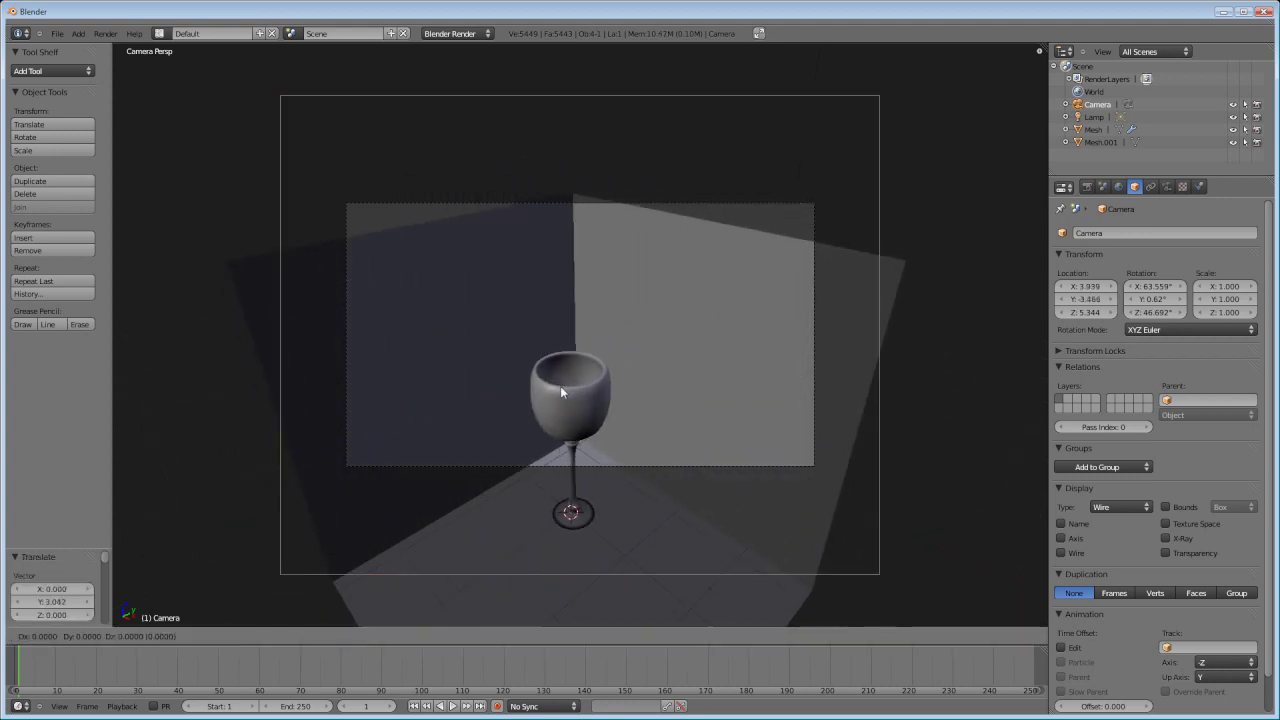
key("z")
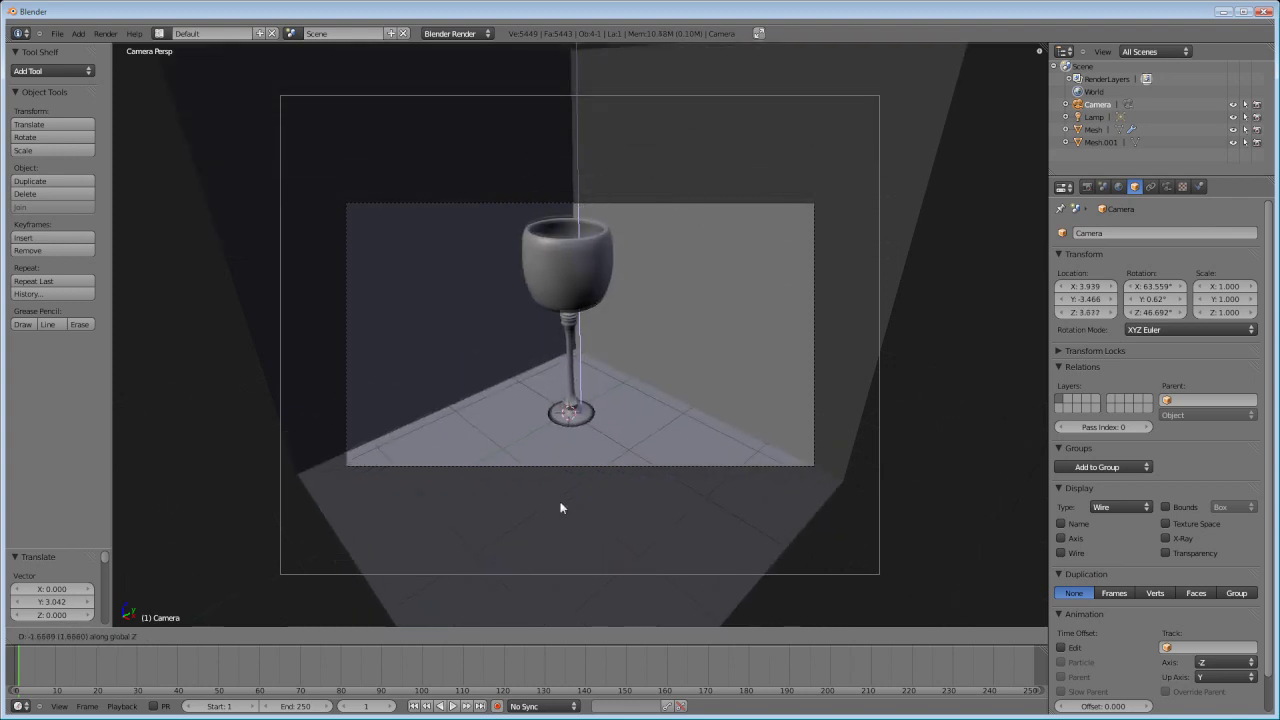
left_click(562, 506)
Step: Try to add an Empty object to the scene, check the camera's placement and return to the camera view
key("space")
type("EMPT")
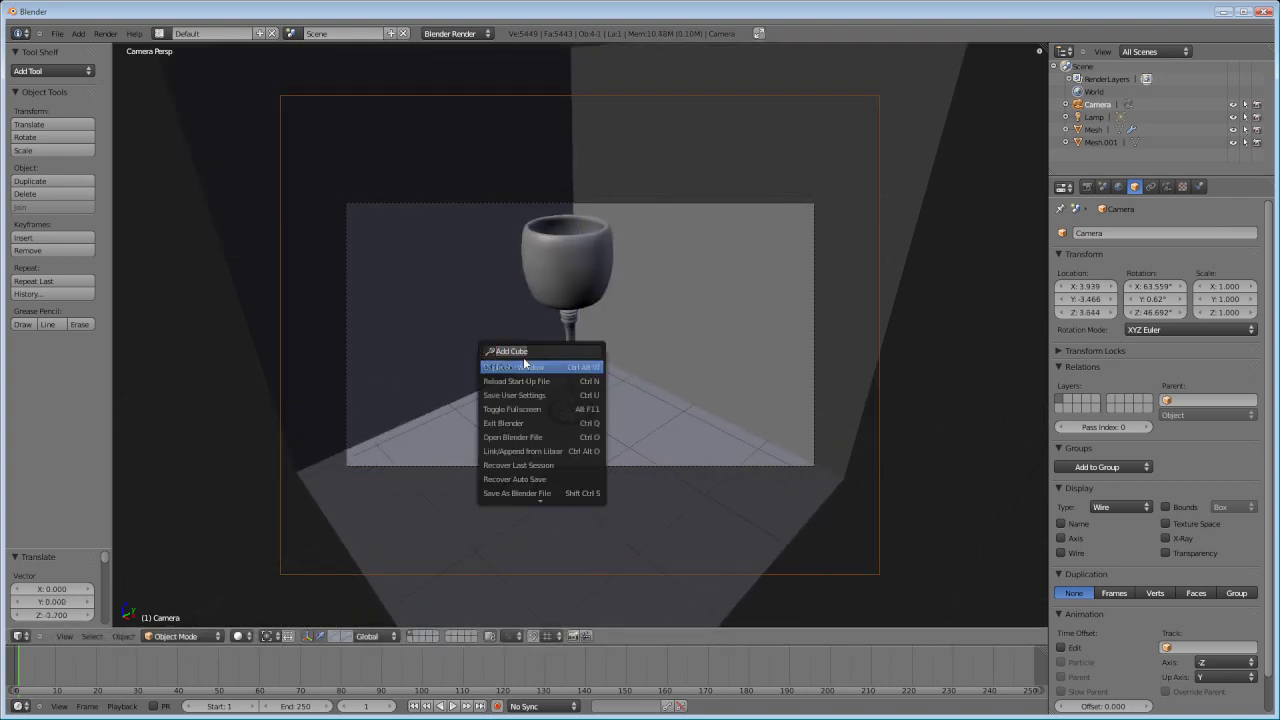
key("Return")
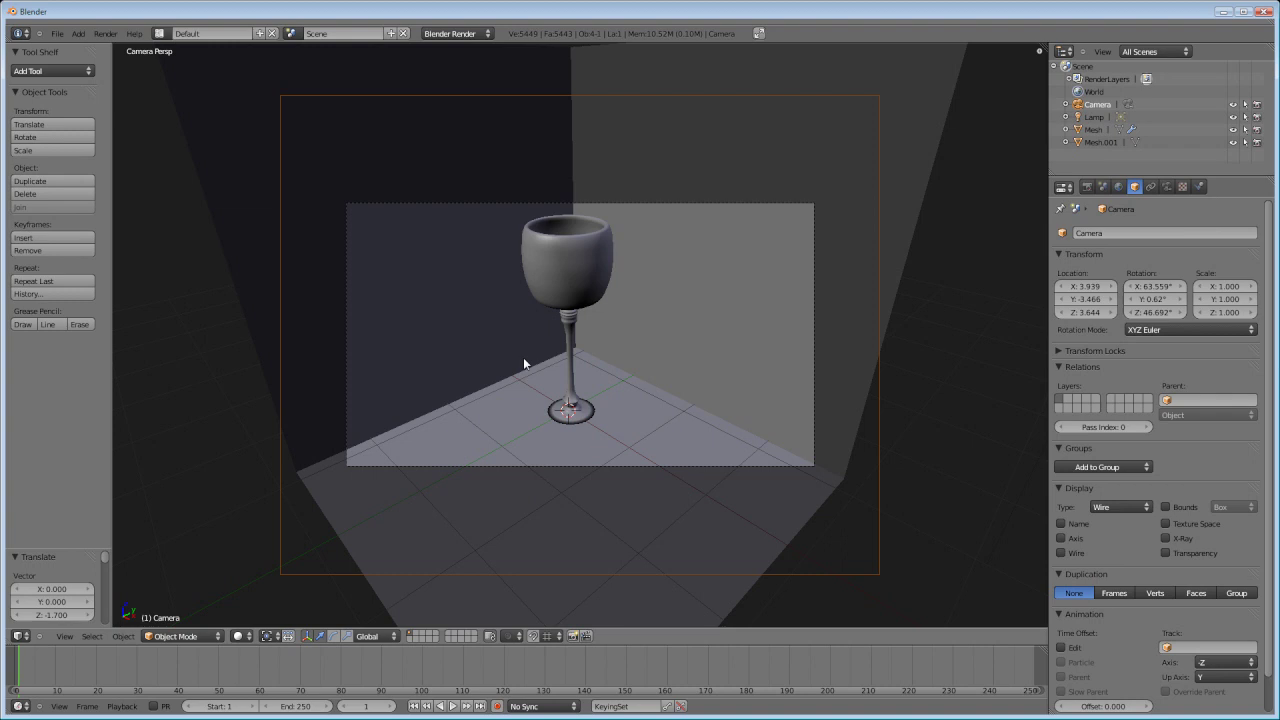
middle_click_drag(523, 357, 508, 407)
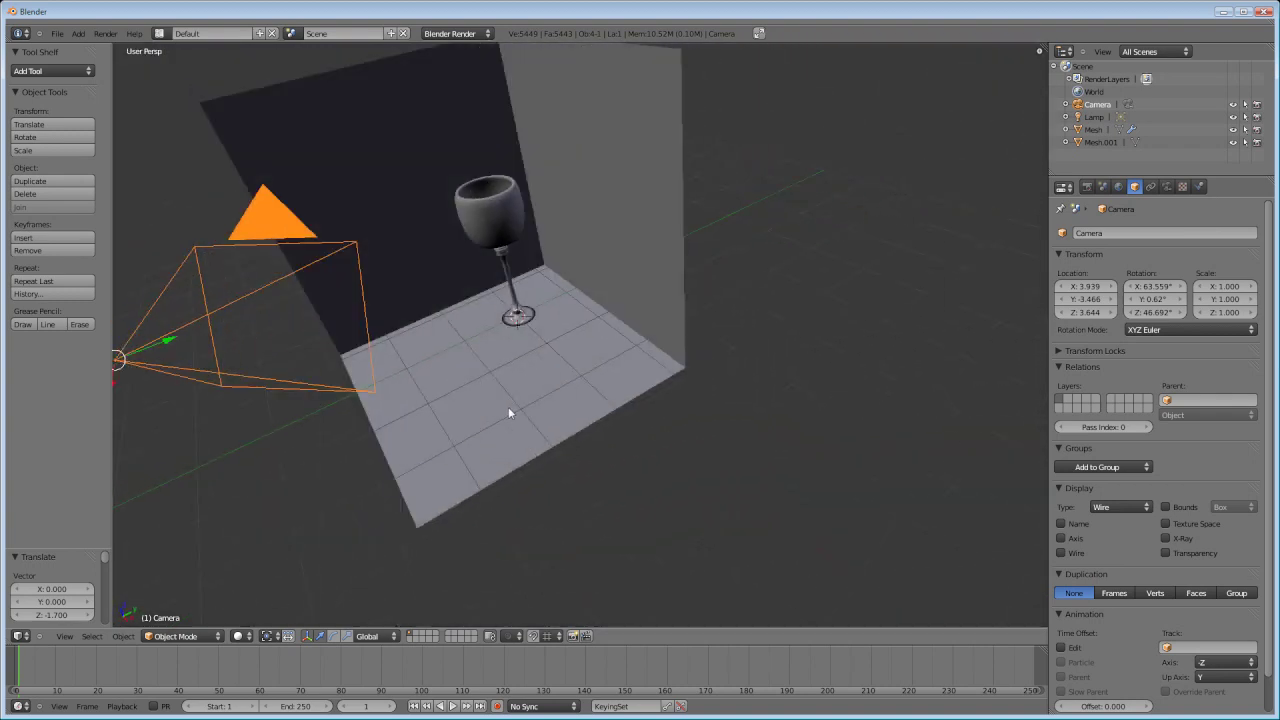
key("KP_0")
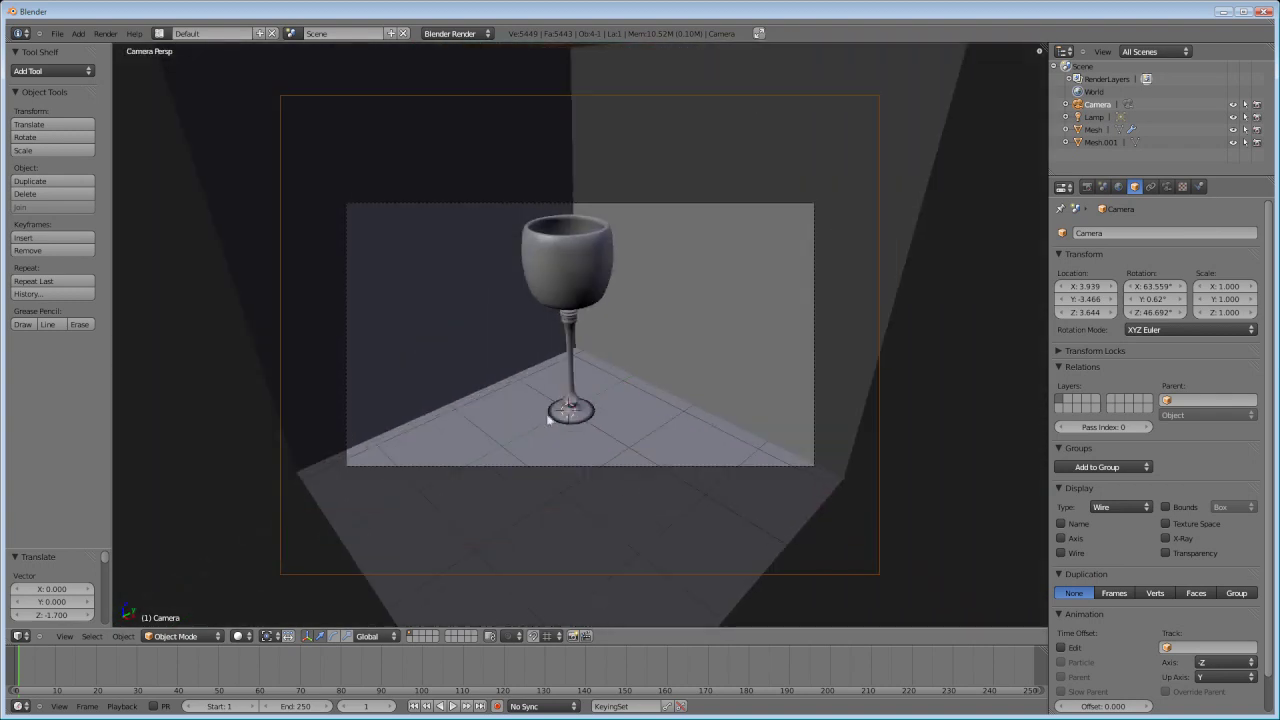
Step: Move the camera -0.034 along X, 0.111 along Y and 0.202 along Z to reframe the goblet
key("g")
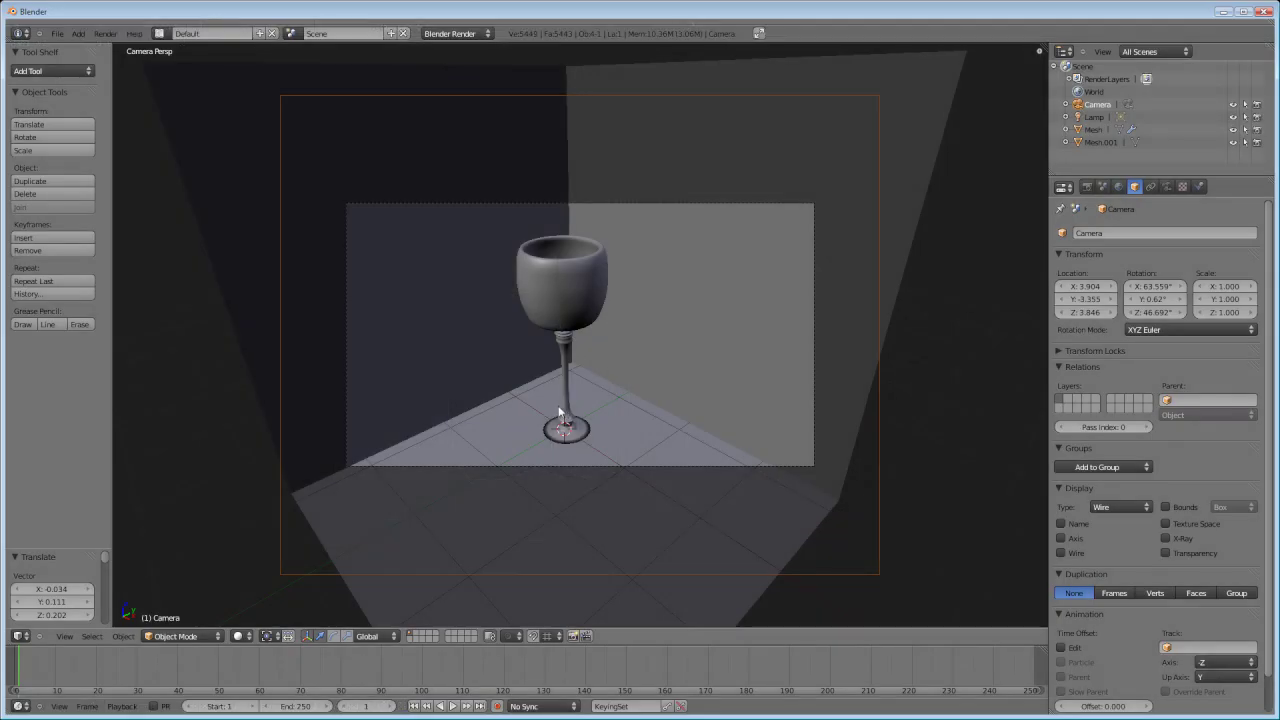
Step: Give the room corner a new material with a white diffuse color and test-render the scene
right_click(743, 304)
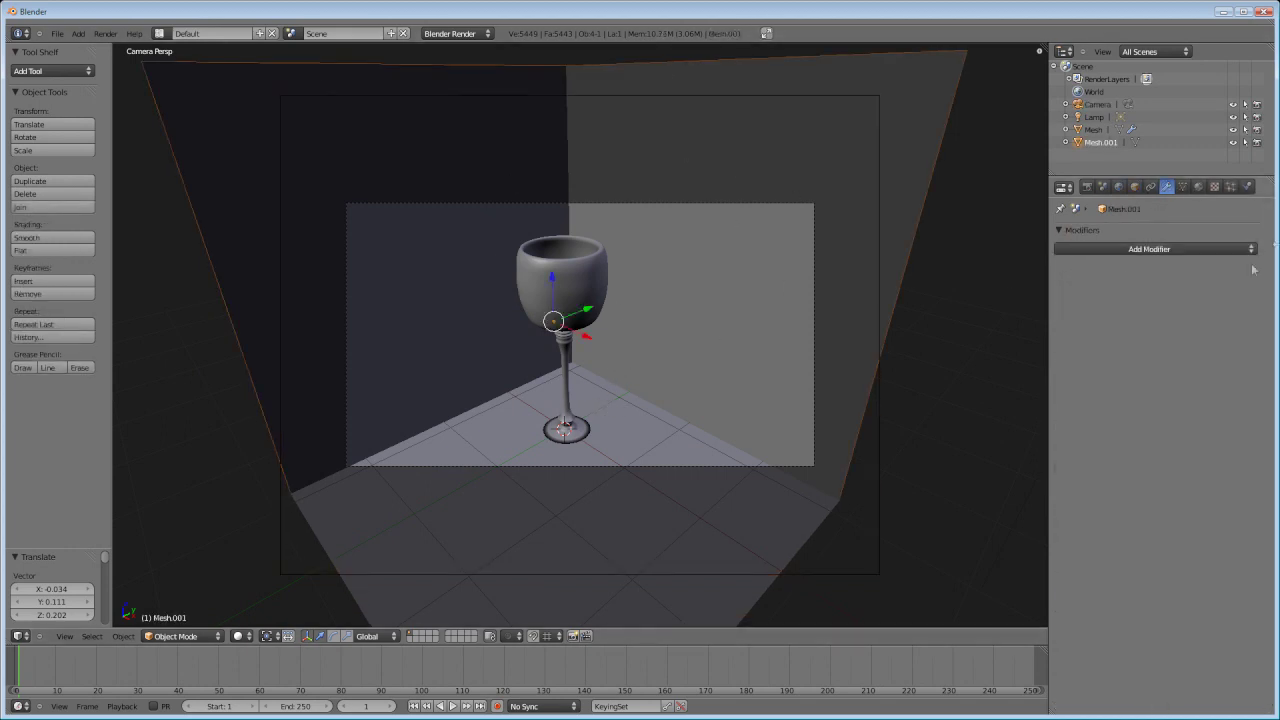
left_click(1202, 188)
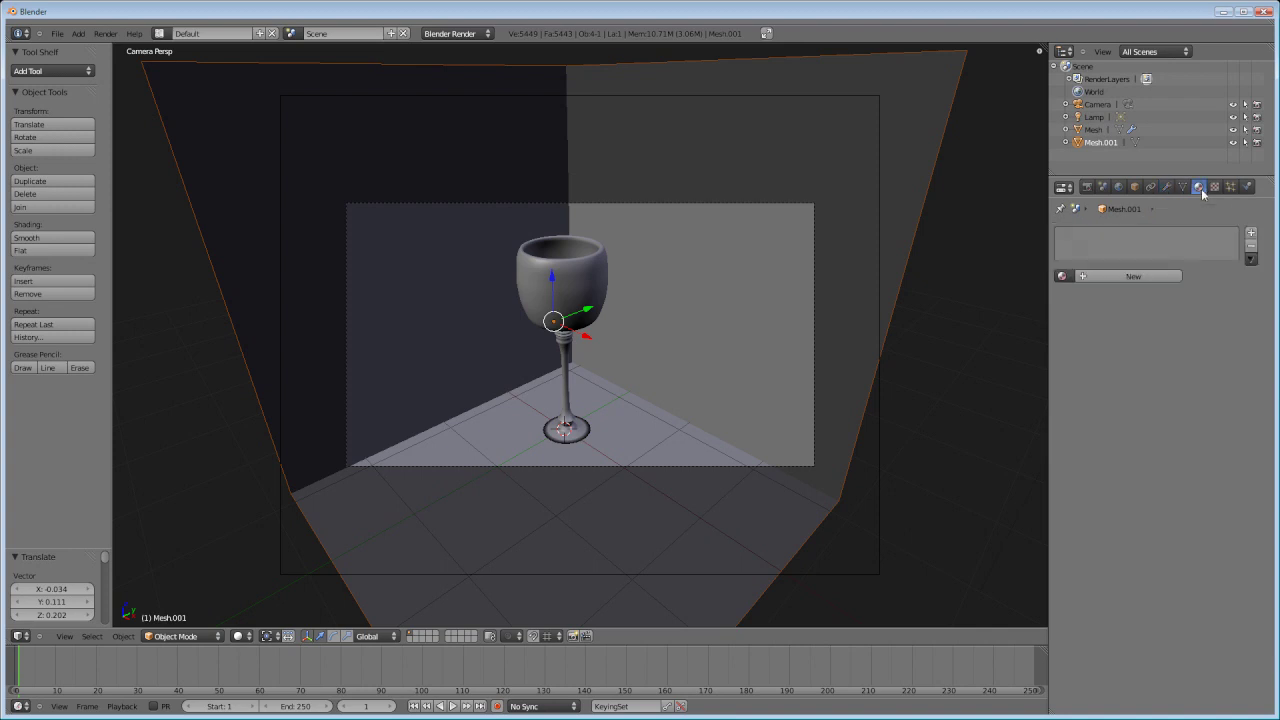
left_click(1136, 278)
left_click(1128, 440)
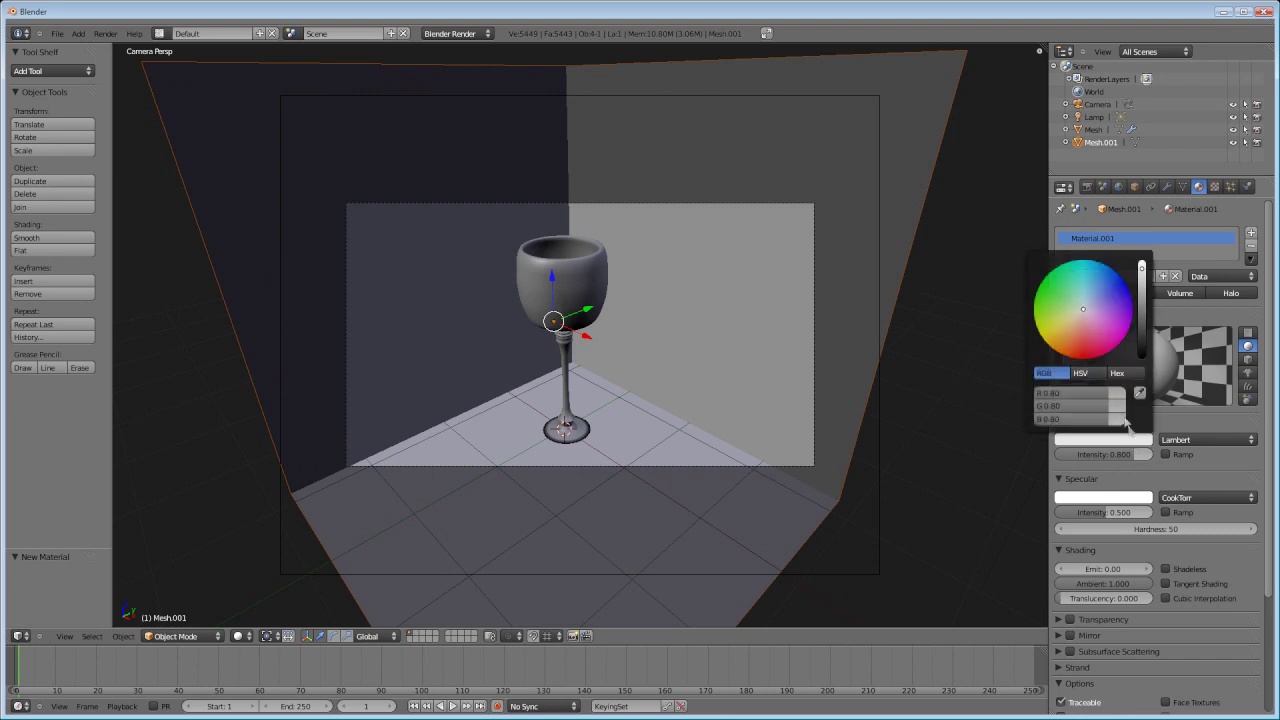
left_click(1142, 272)
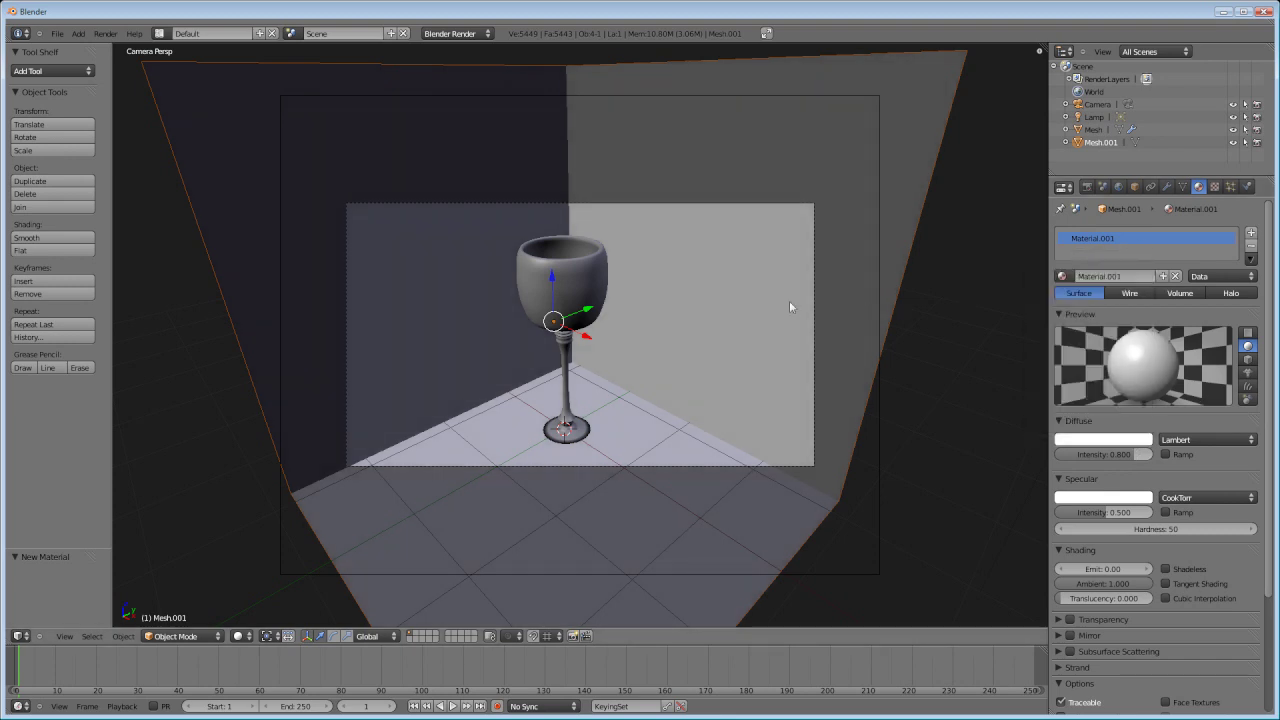
key("F12")
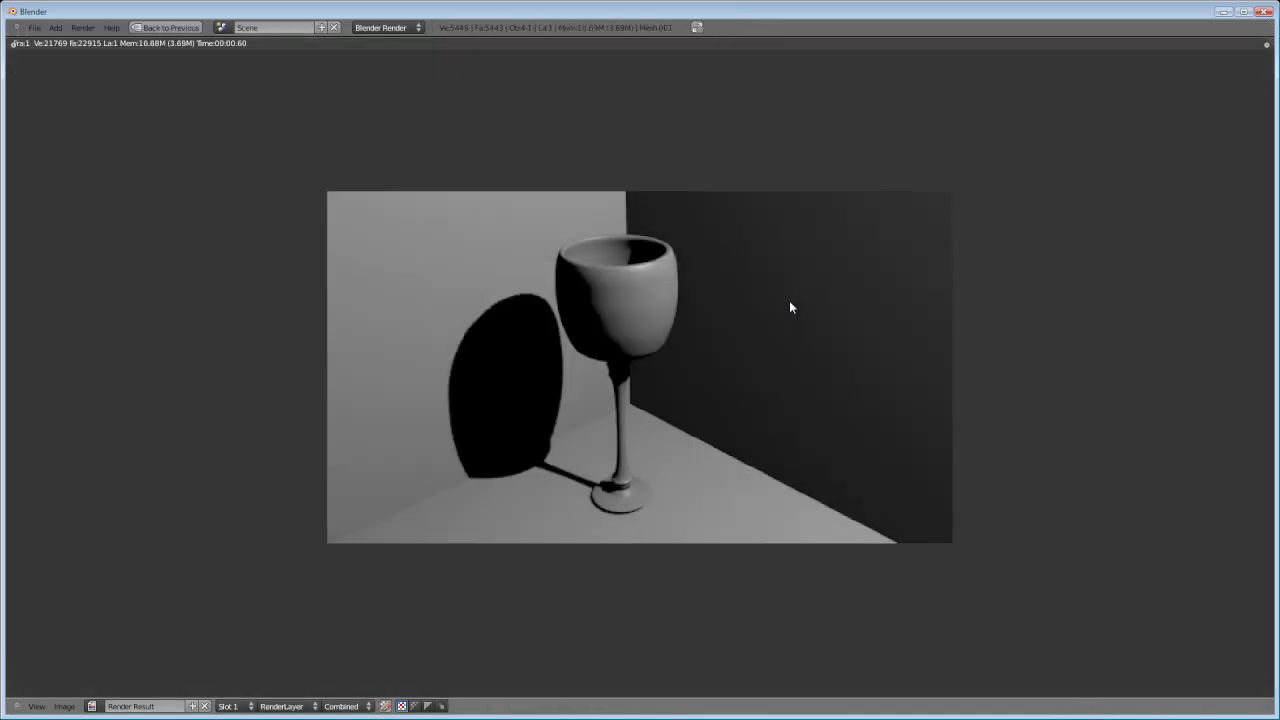
key("Escape")
Step: Select the goblet and add a new material to it
right_click(554, 280)
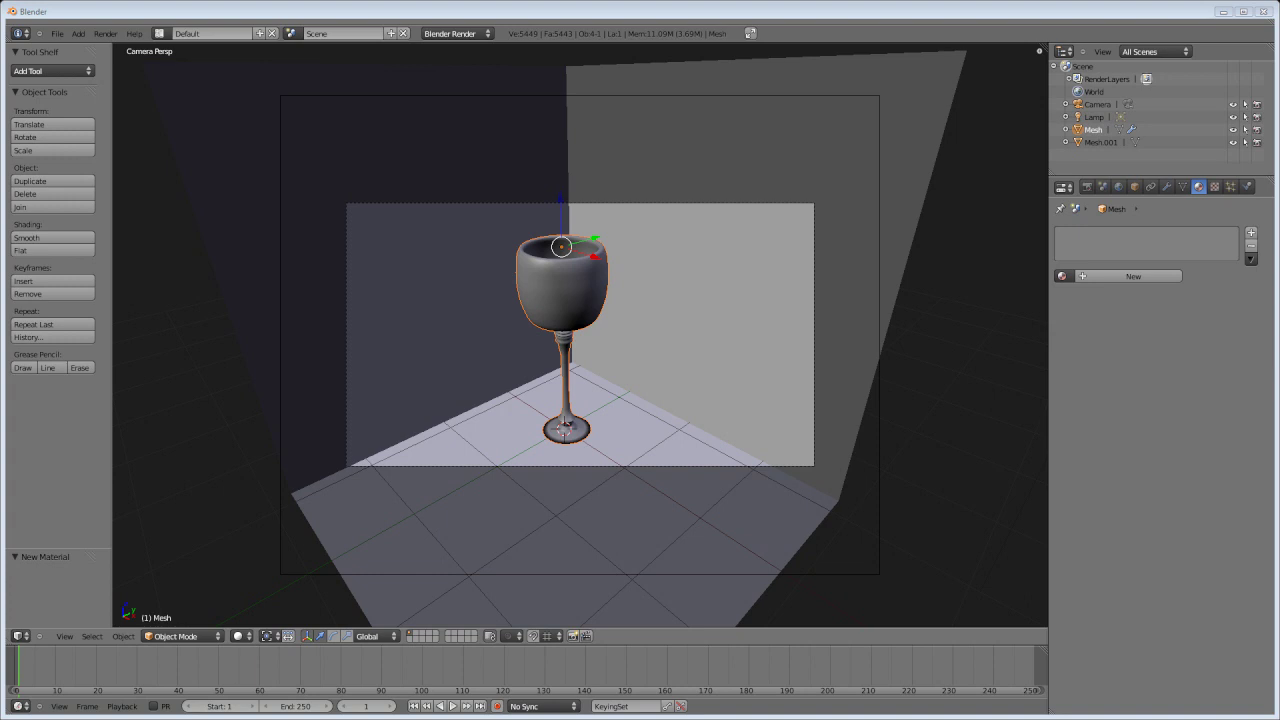
right_click(556, 296)
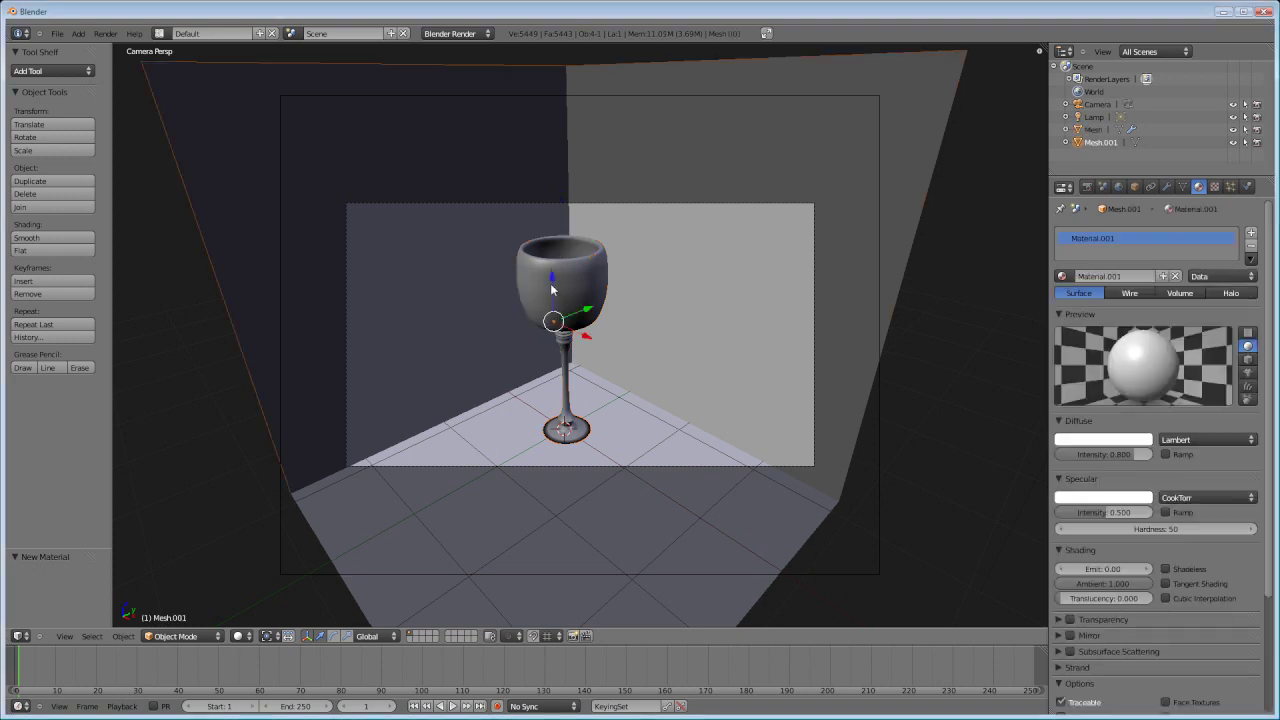
right_click(573, 292)
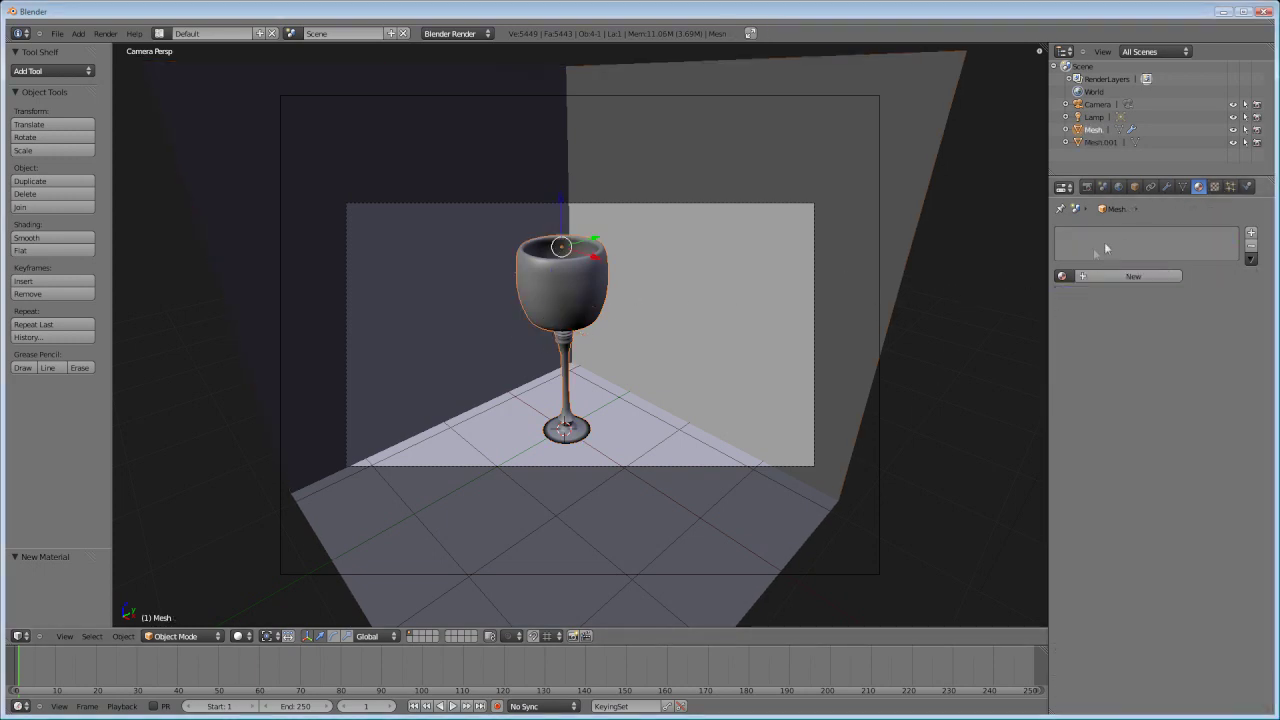
left_click(1132, 277)
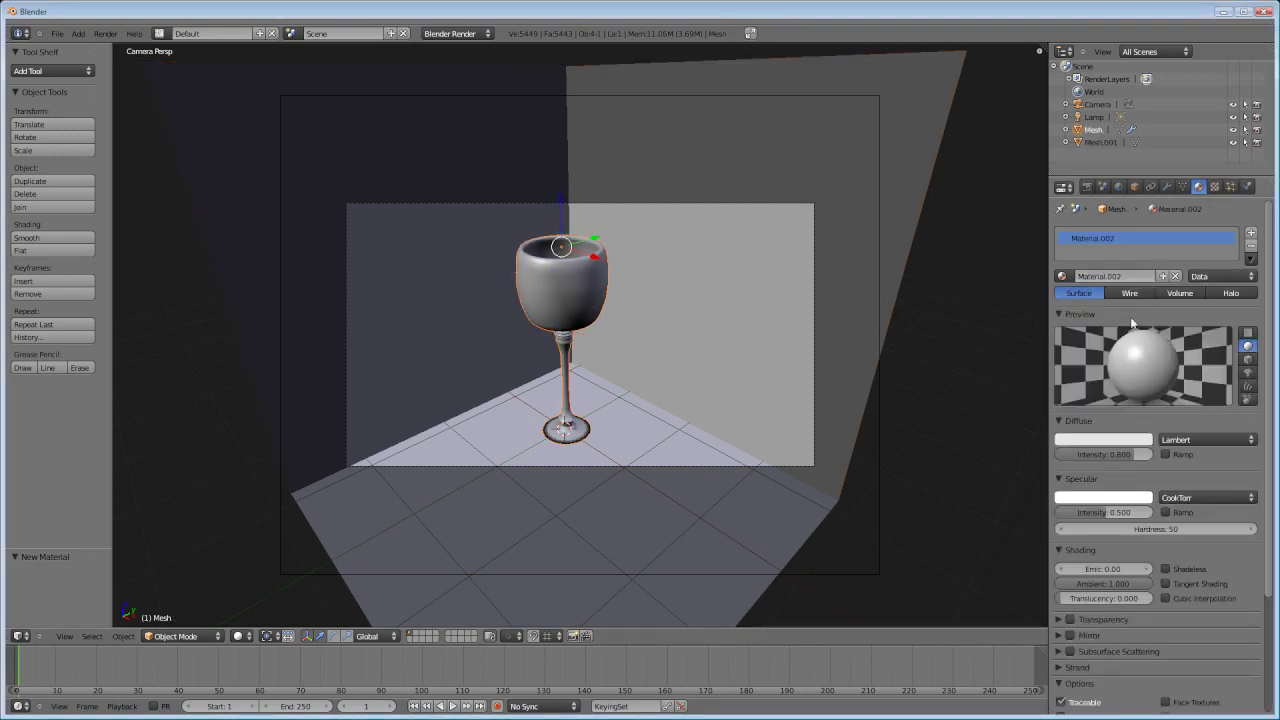
Step: Enable Transparency and Mirror on the goblet's material, placing both expanded above the collapsed Diffuse, Specular and Shading settings
left_click(1060, 422)
left_click(1060, 437)
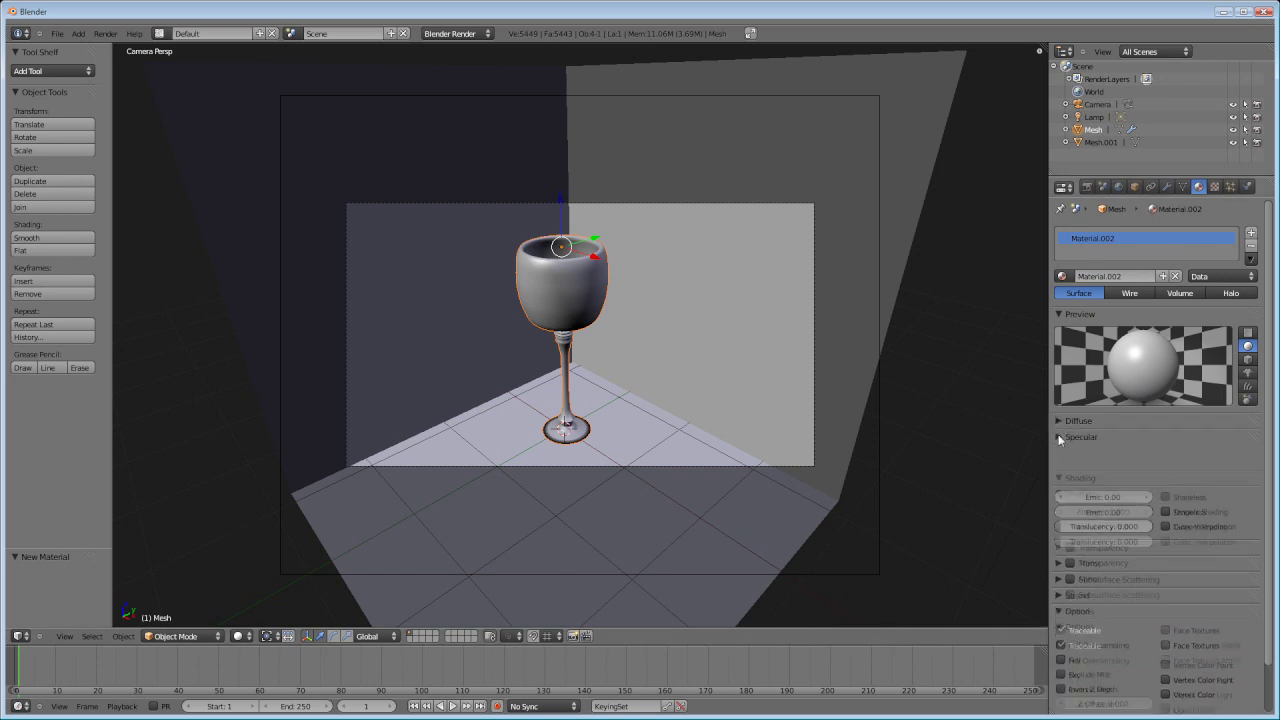
left_click(1060, 452)
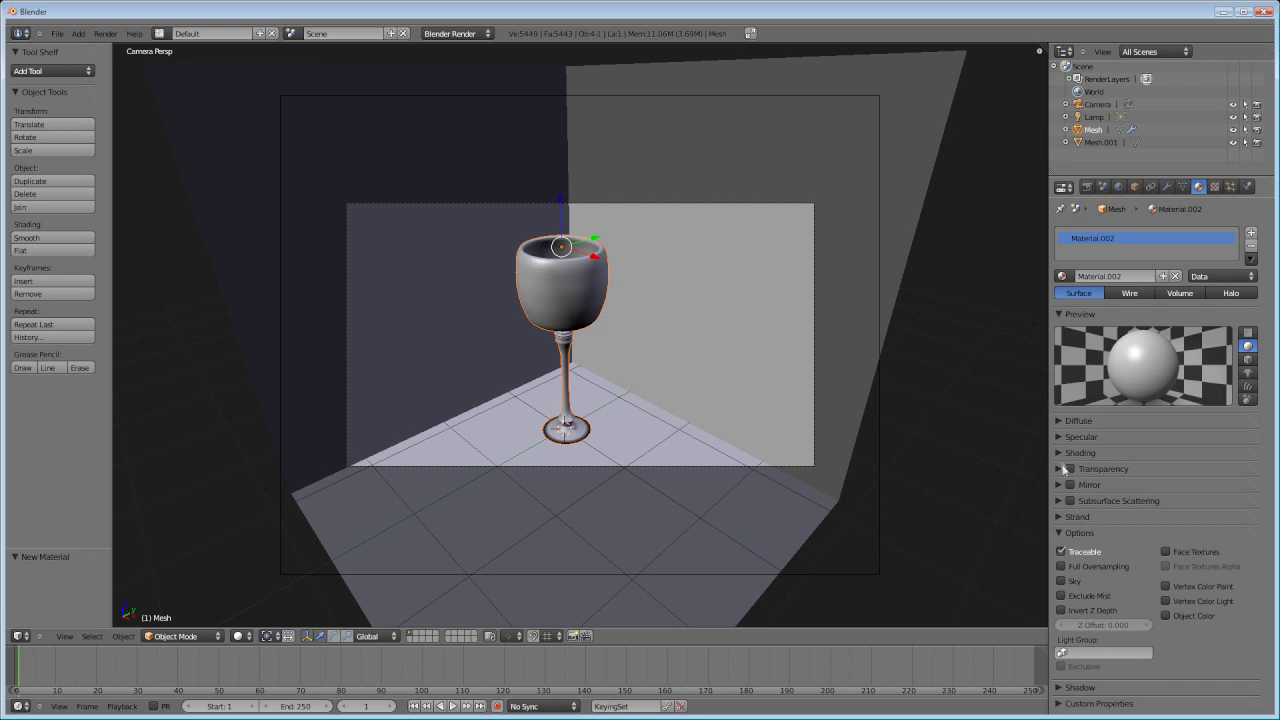
left_click(1070, 469)
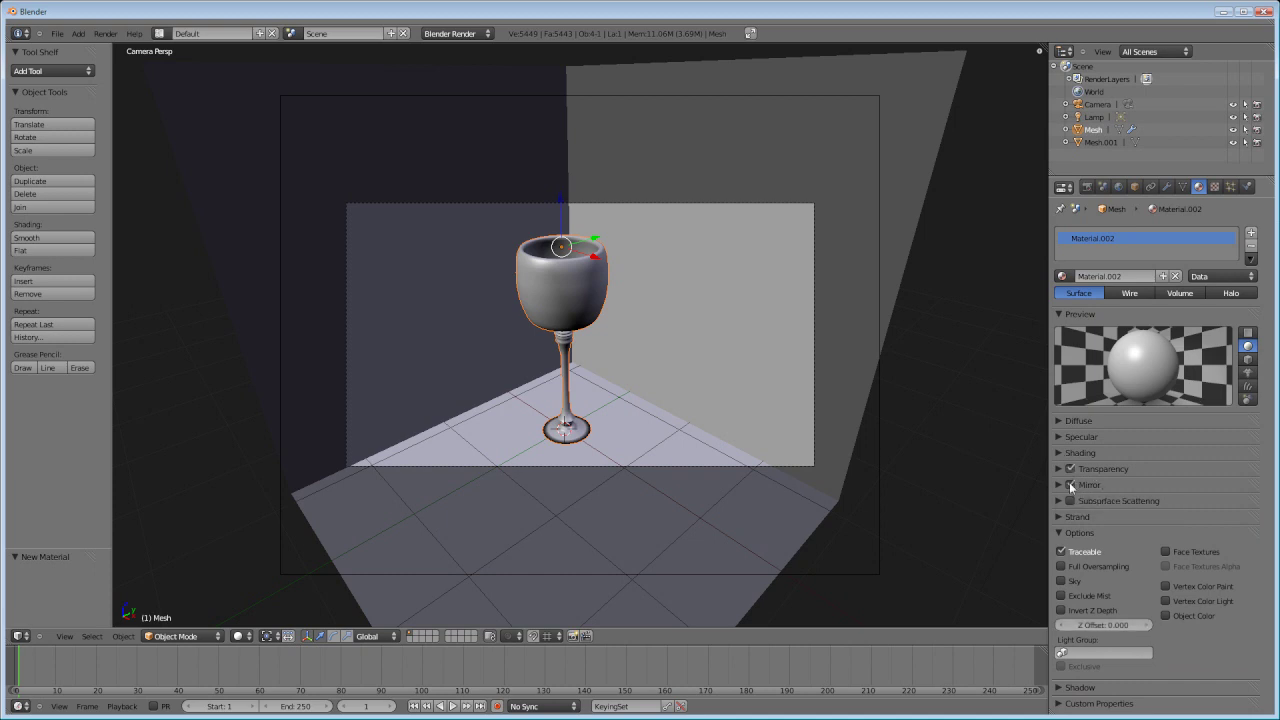
left_click(1070, 485)
left_click_drag(1098, 468, 1099, 419)
left_click_drag(1091, 478, 1098, 431)
left_click(1058, 421)
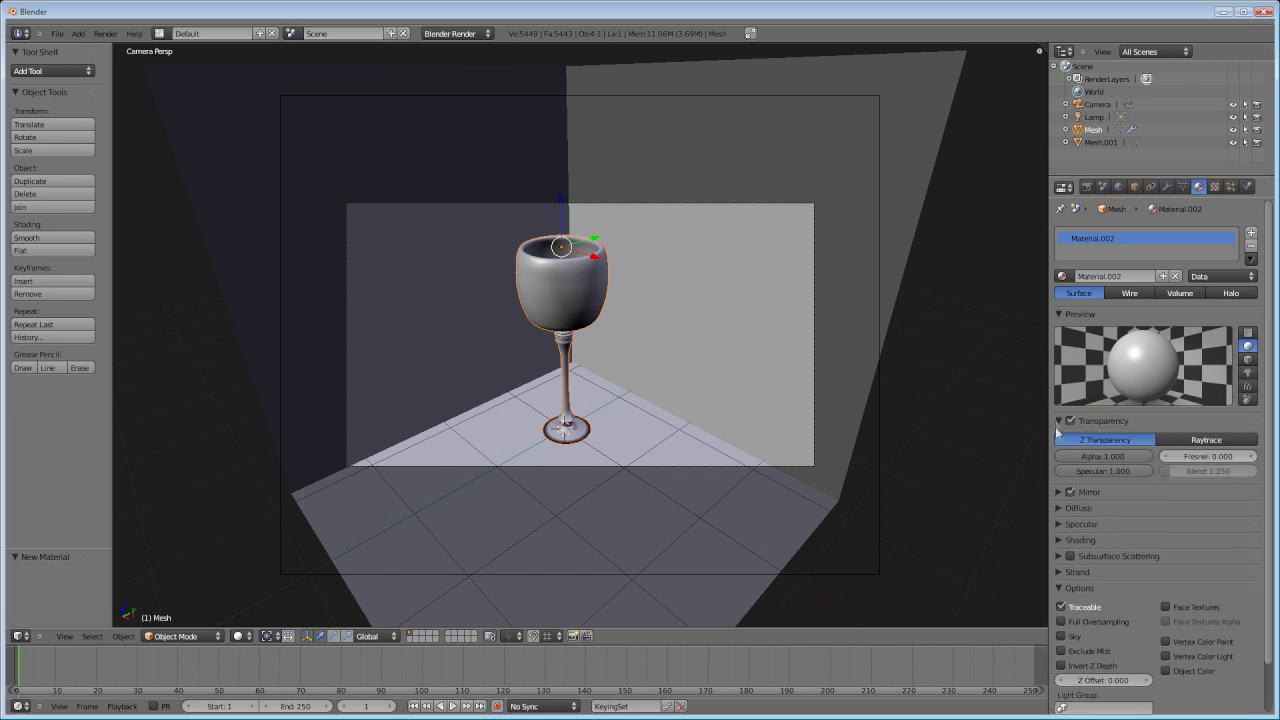
left_click(1059, 492)
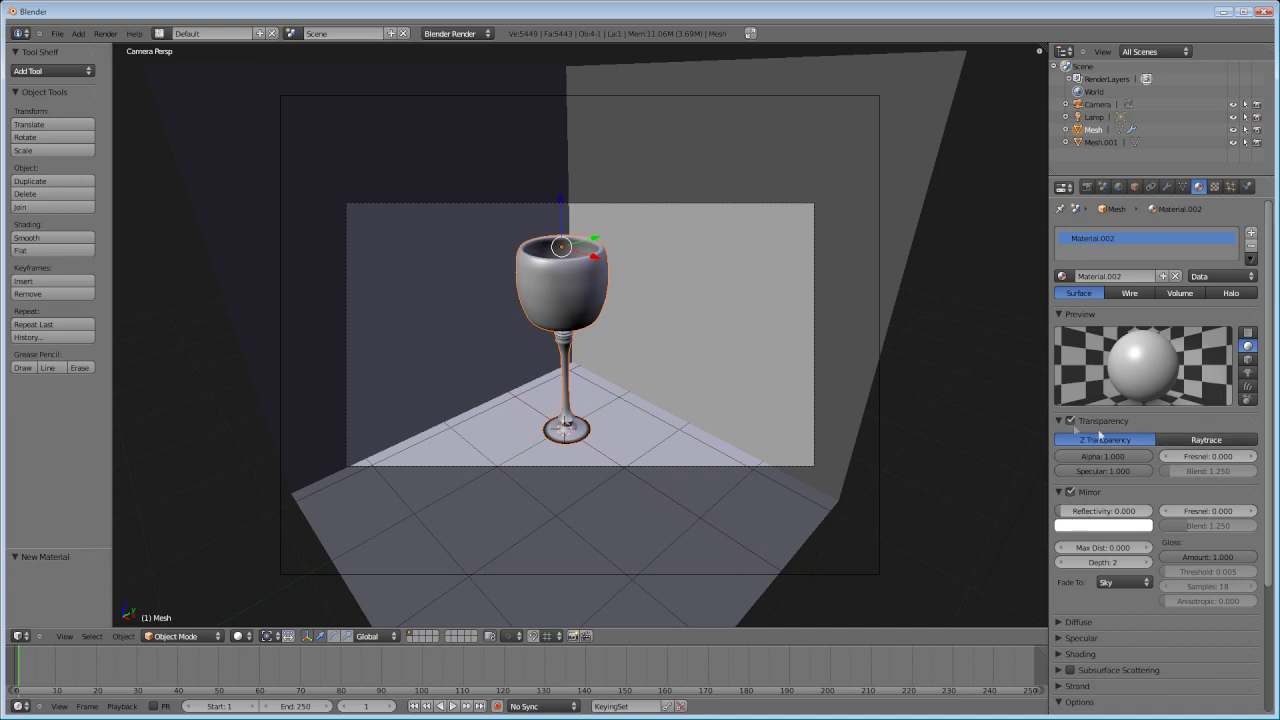
Step: Set the goblet material's transparency to Raytrace with Alpha 0 and an IOR of 1.57
left_click(1206, 441)
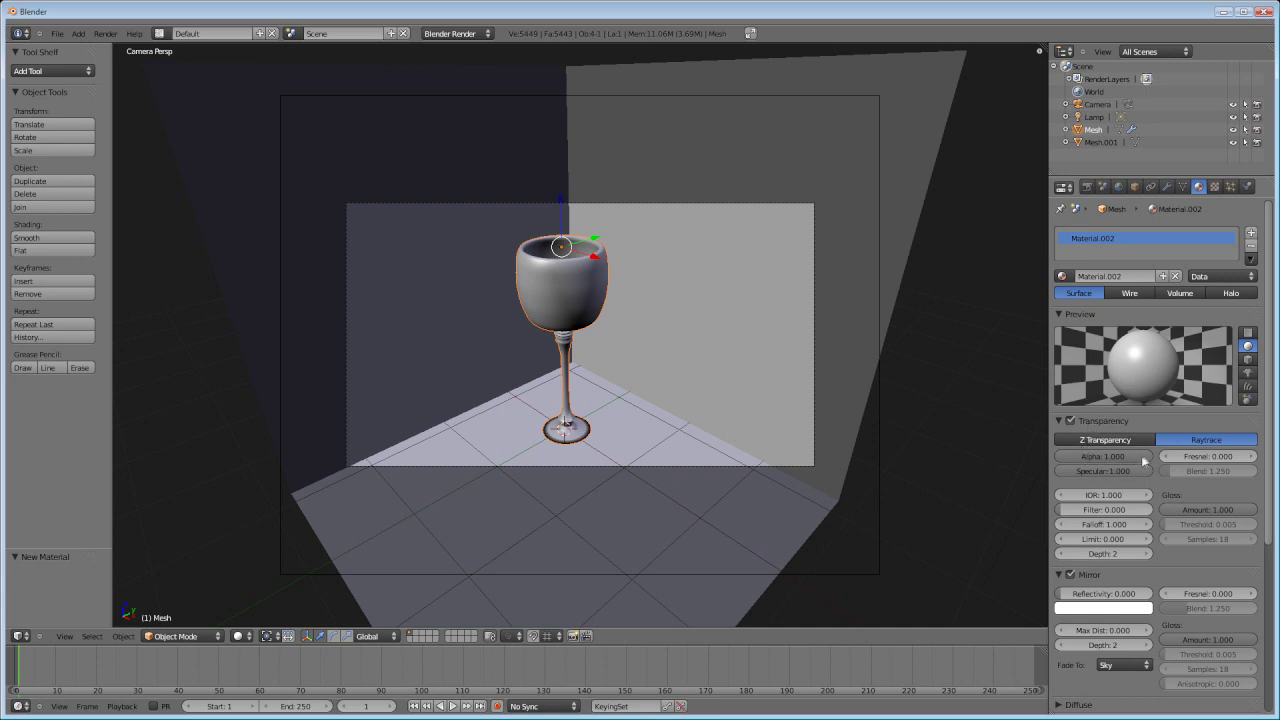
left_click_drag(1141, 456, 886, 463)
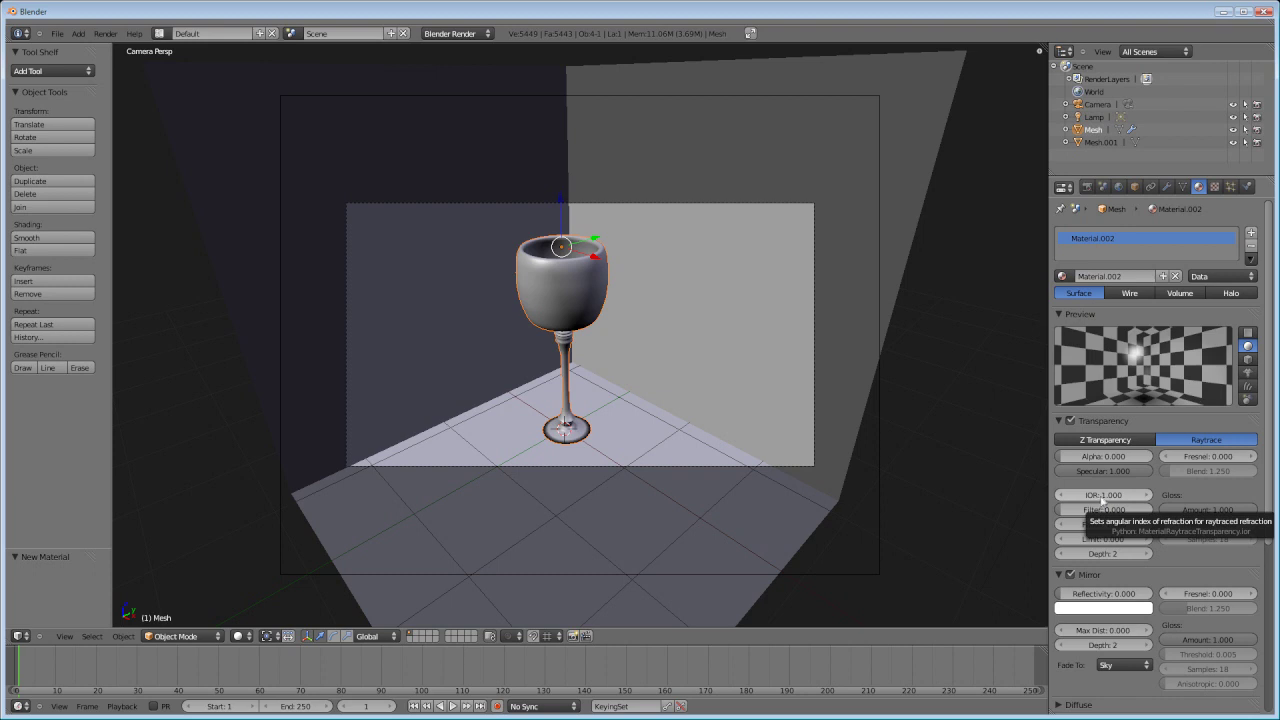
left_click(1101, 500)
key("BackSpace")
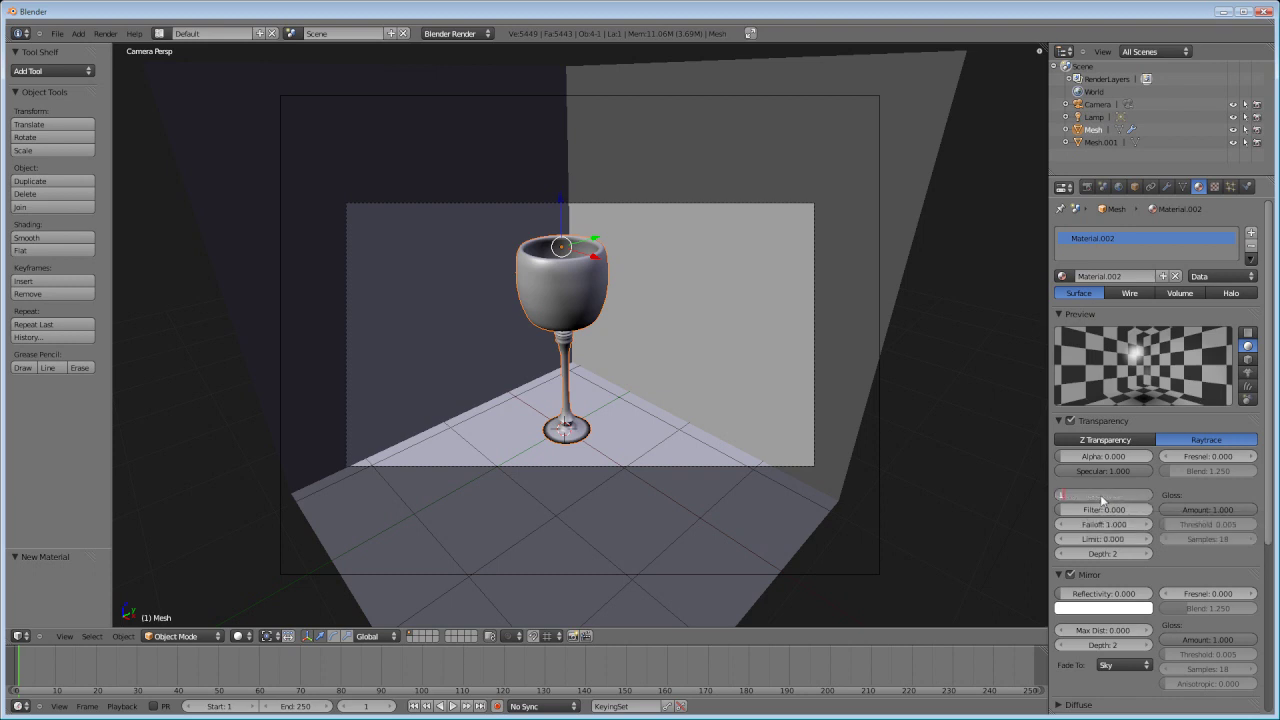
type("1.57")
key("Return")
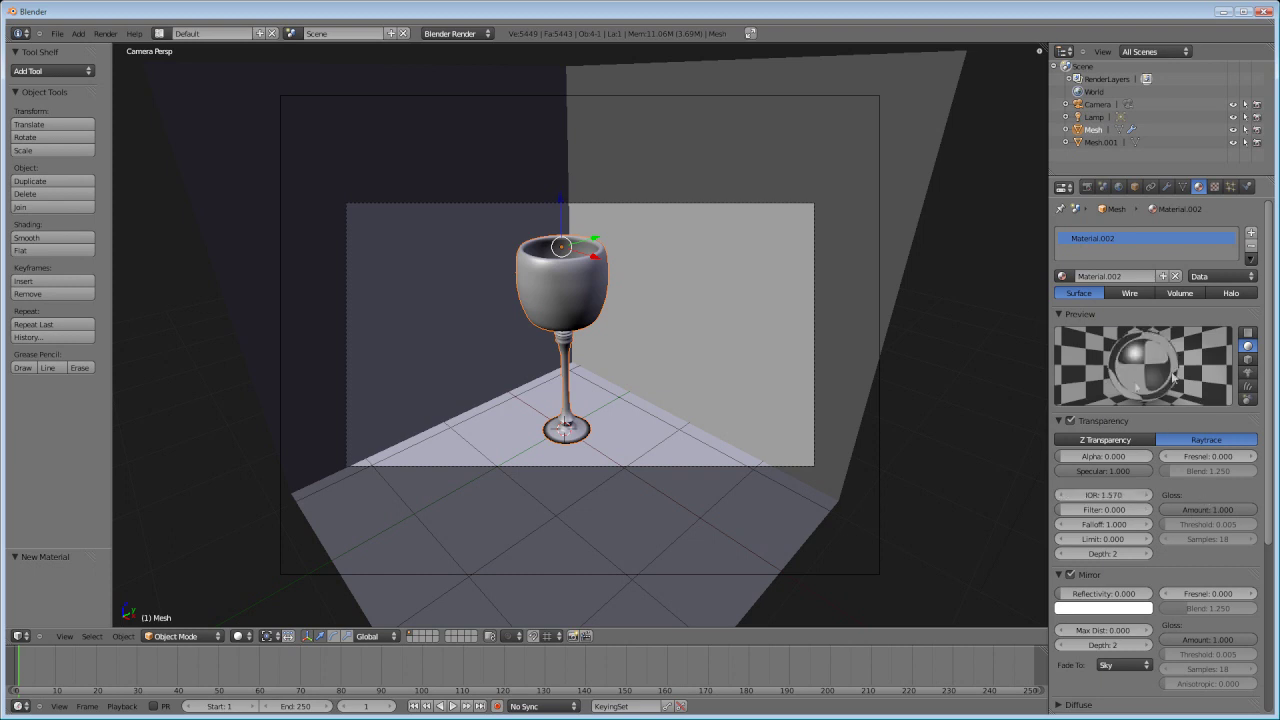
Step: Set the transparency Depth of the goblet's material to 4 and collapse the Transparency settings
left_click(1107, 556)
type("5")
key("BackSpace")
type("4")
key("Return")
left_click(1057, 420)
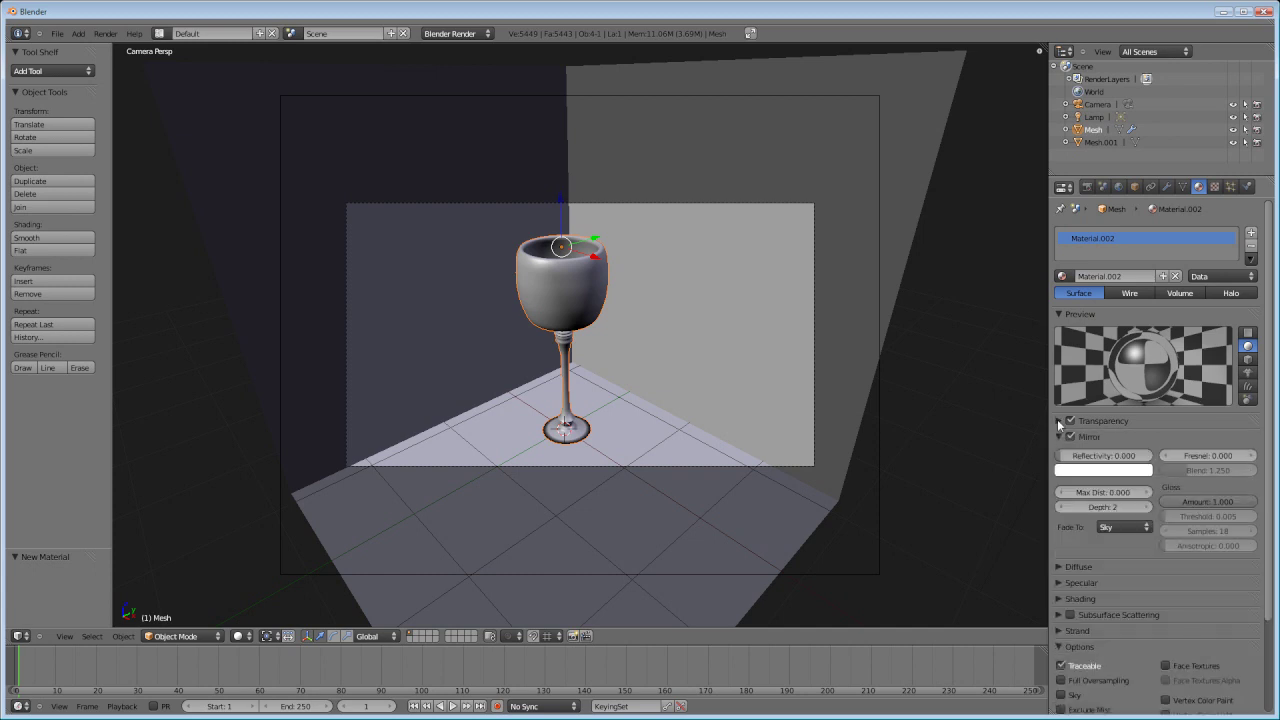
left_click(1057, 420)
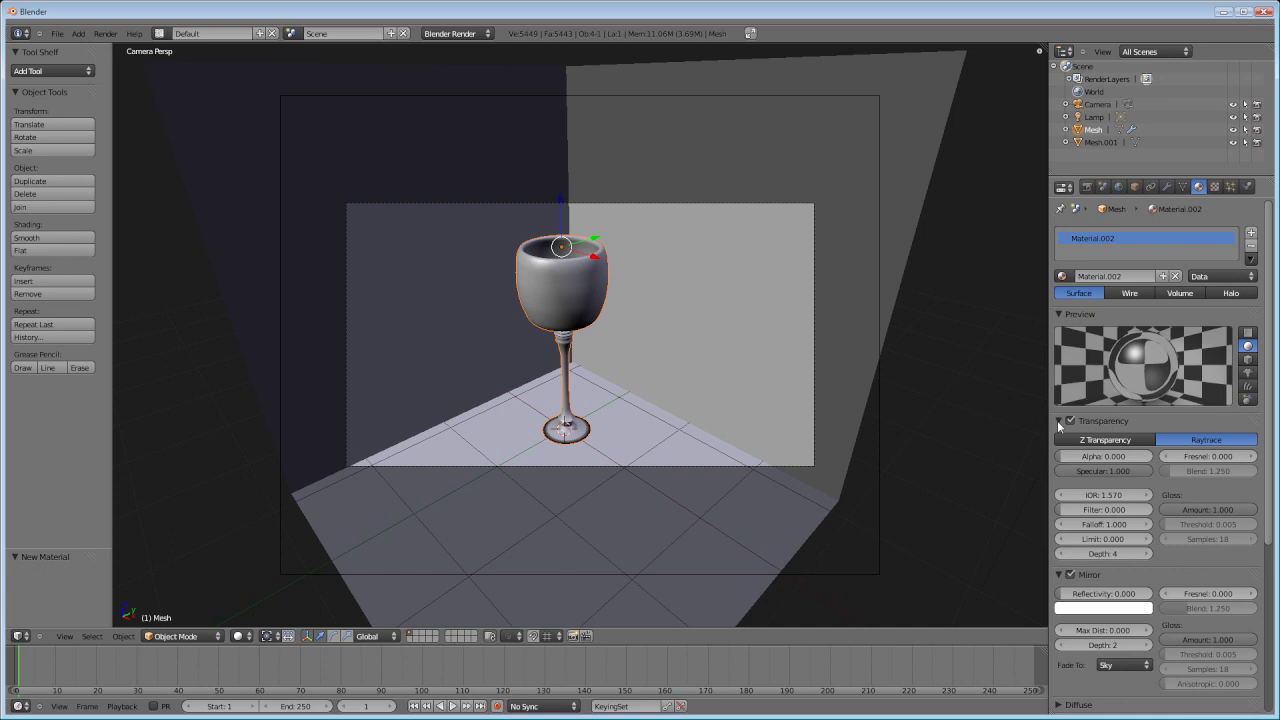
left_click(1057, 420)
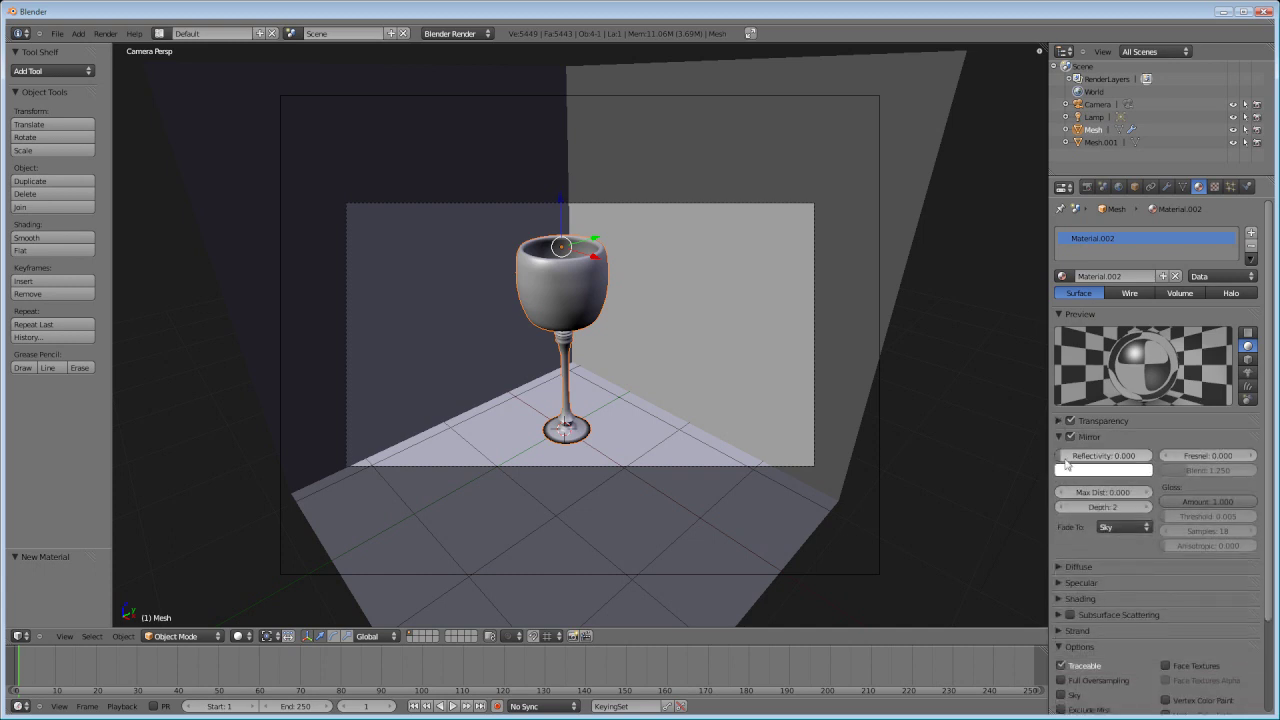
Step: Set the goblet material's mirror Reflectivity to 0.28 and mirror Depth to 4, and leave both Mirror and Transparency collapsed
left_click(1087, 461)
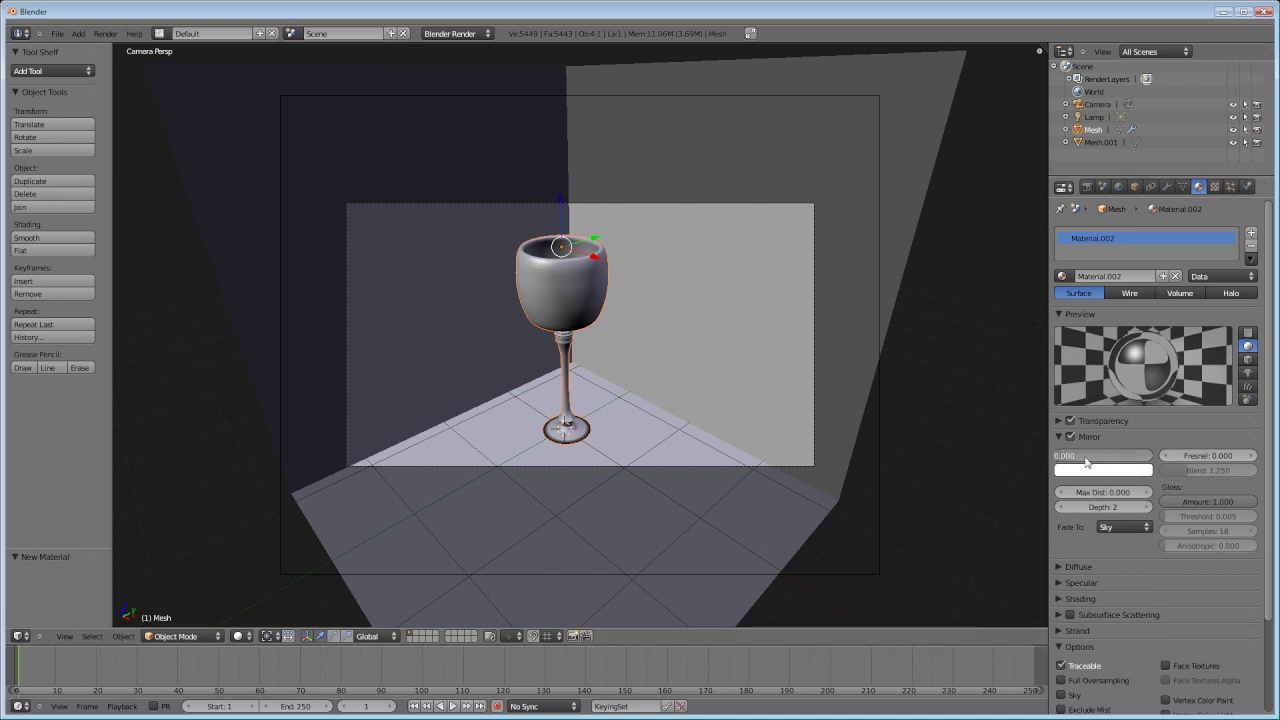
type("0.28")
key("Return")
left_click(1118, 507)
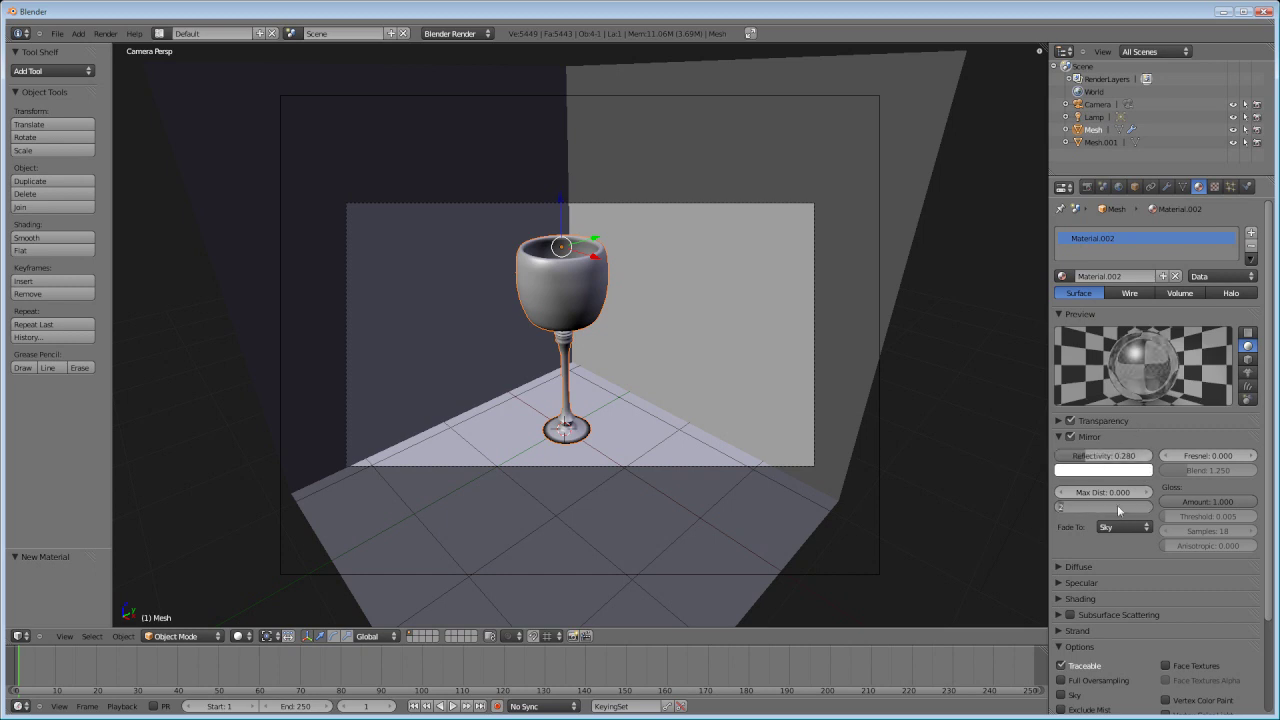
type("1")
key("Return")
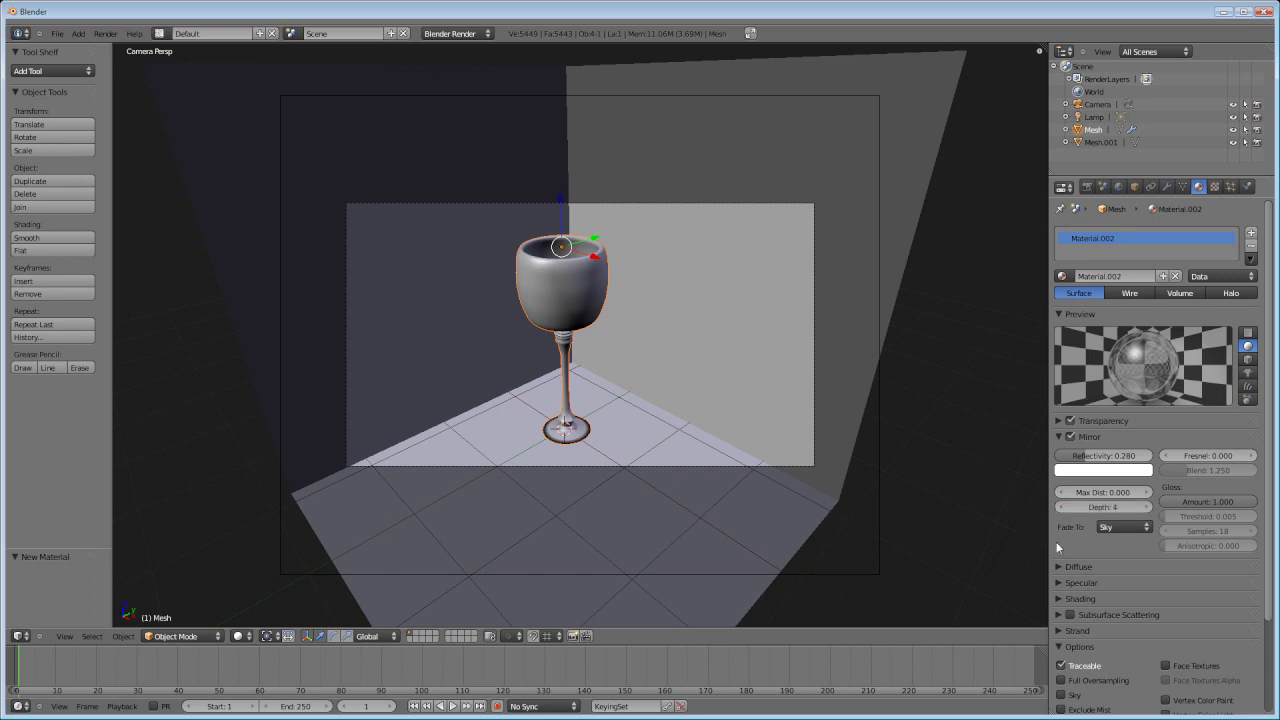
left_click(1058, 434)
left_click(1059, 421)
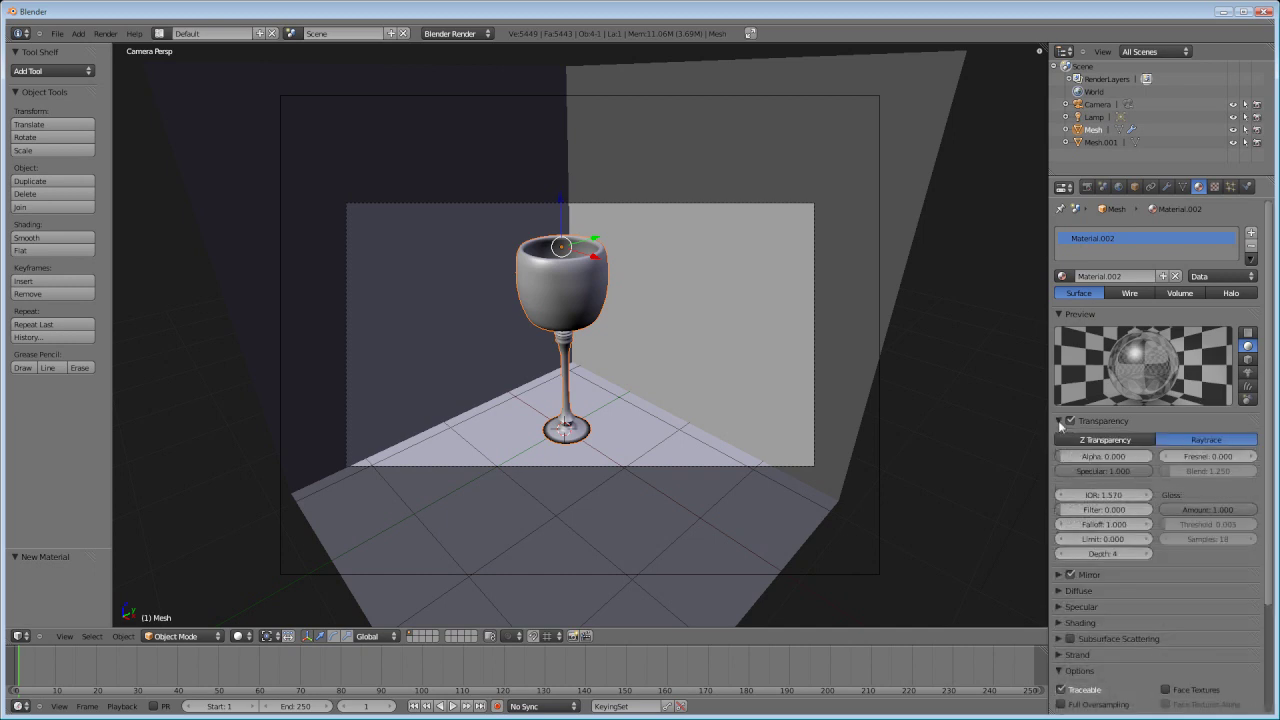
left_click(1059, 421)
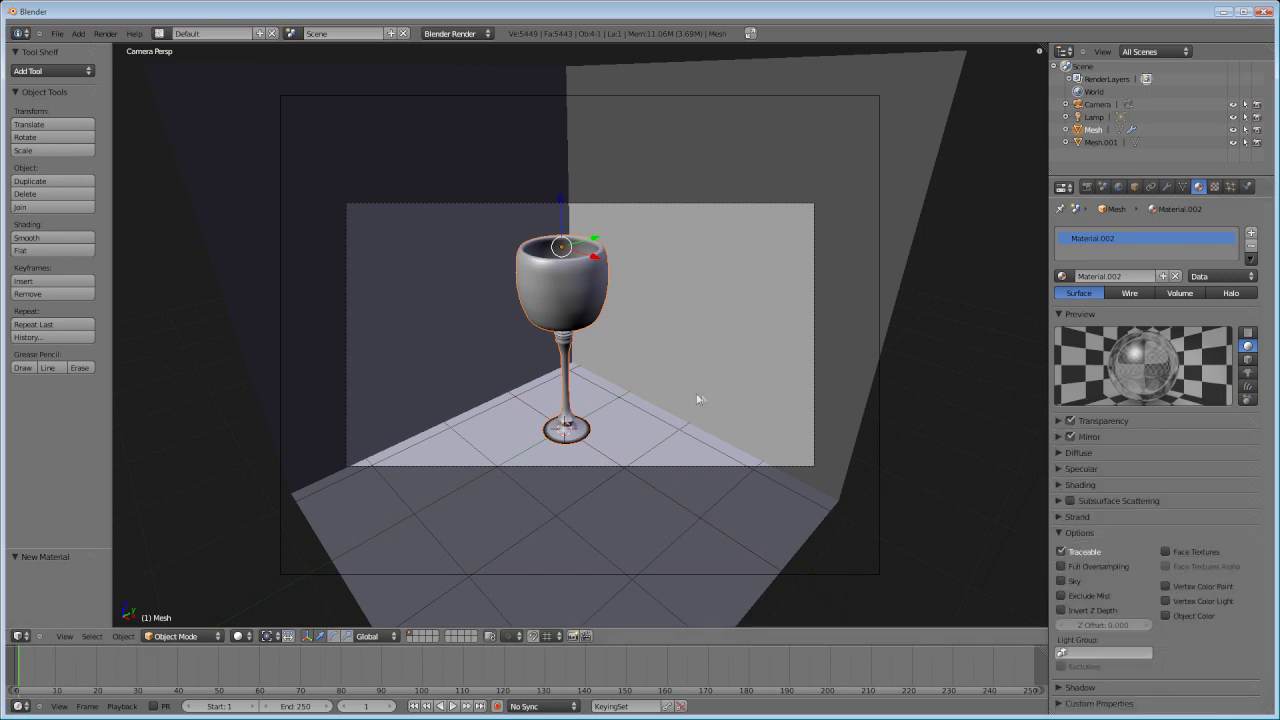
Step: Set the render resolution scale to 100% and render the scene
left_click(1087, 187)
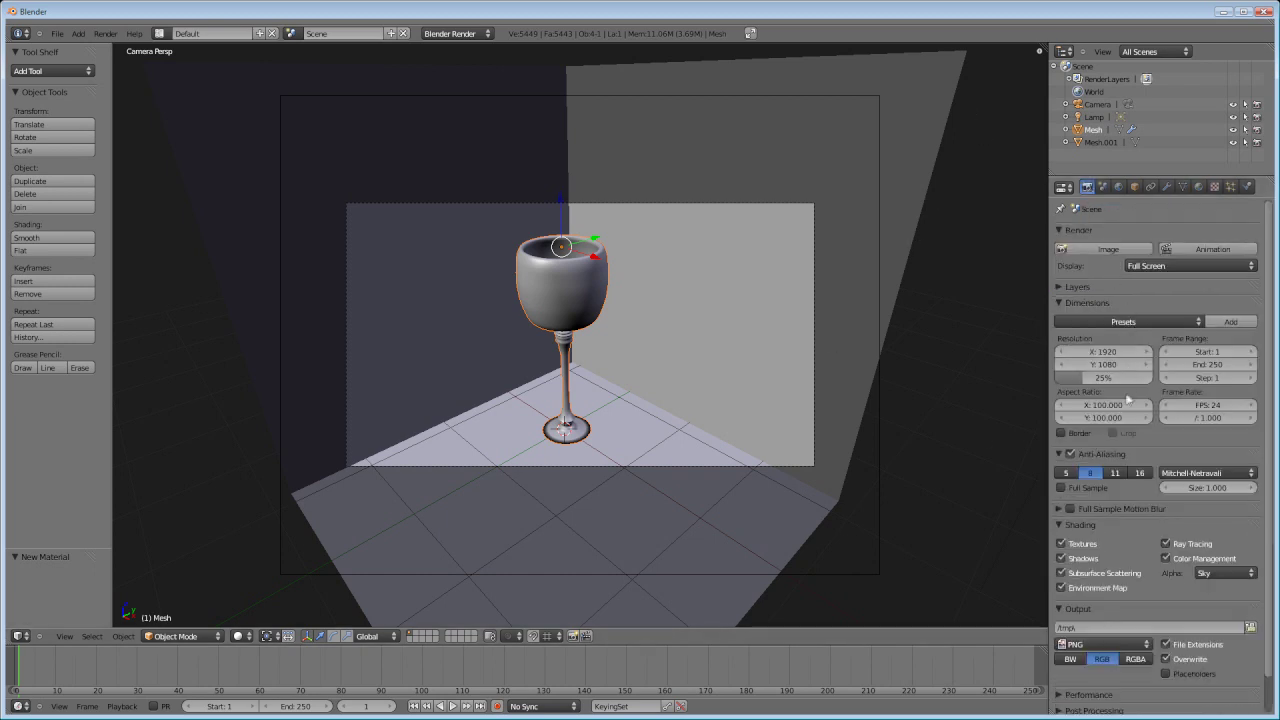
left_click_drag(1107, 384, 1200, 380)
scroll(641, 281, "down", 2)
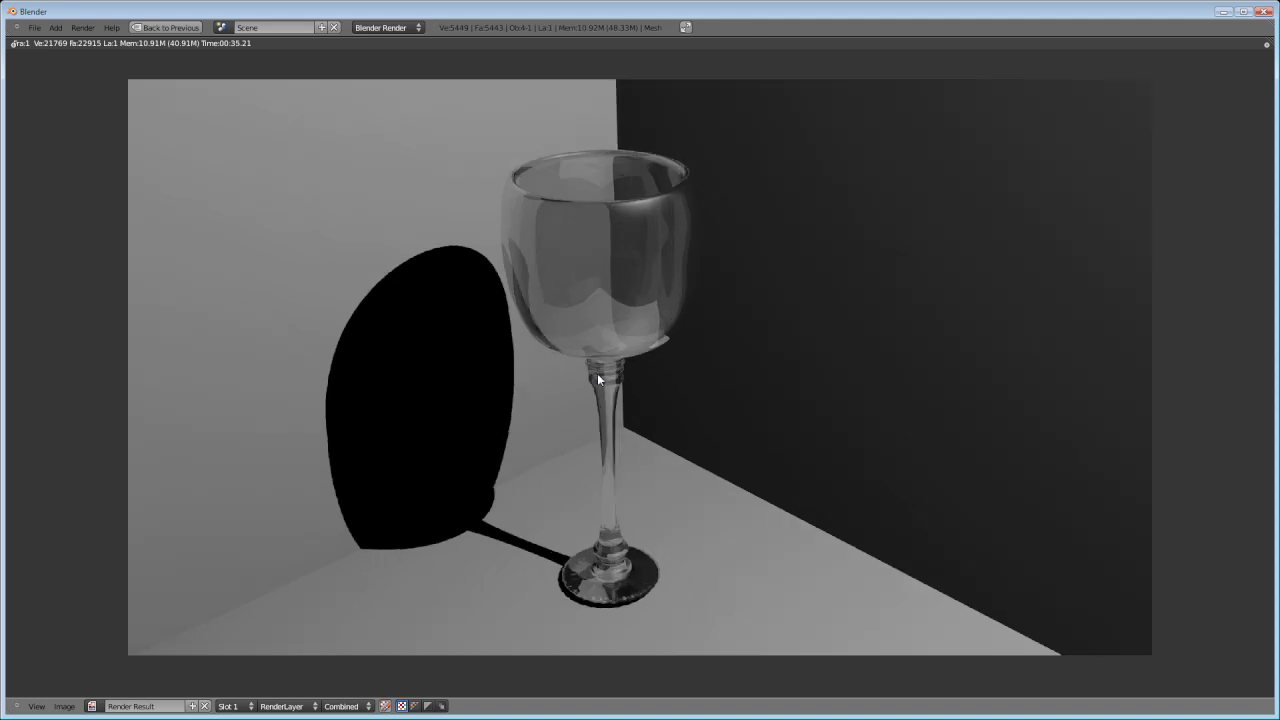
Step: Examine the glass goblet's transparency, reflections and shadow in the render, and return to the 3D view
scroll(597, 373, "up", 2)
scroll(597, 373, "down", 2)
scroll(850, 459, "down", 1)
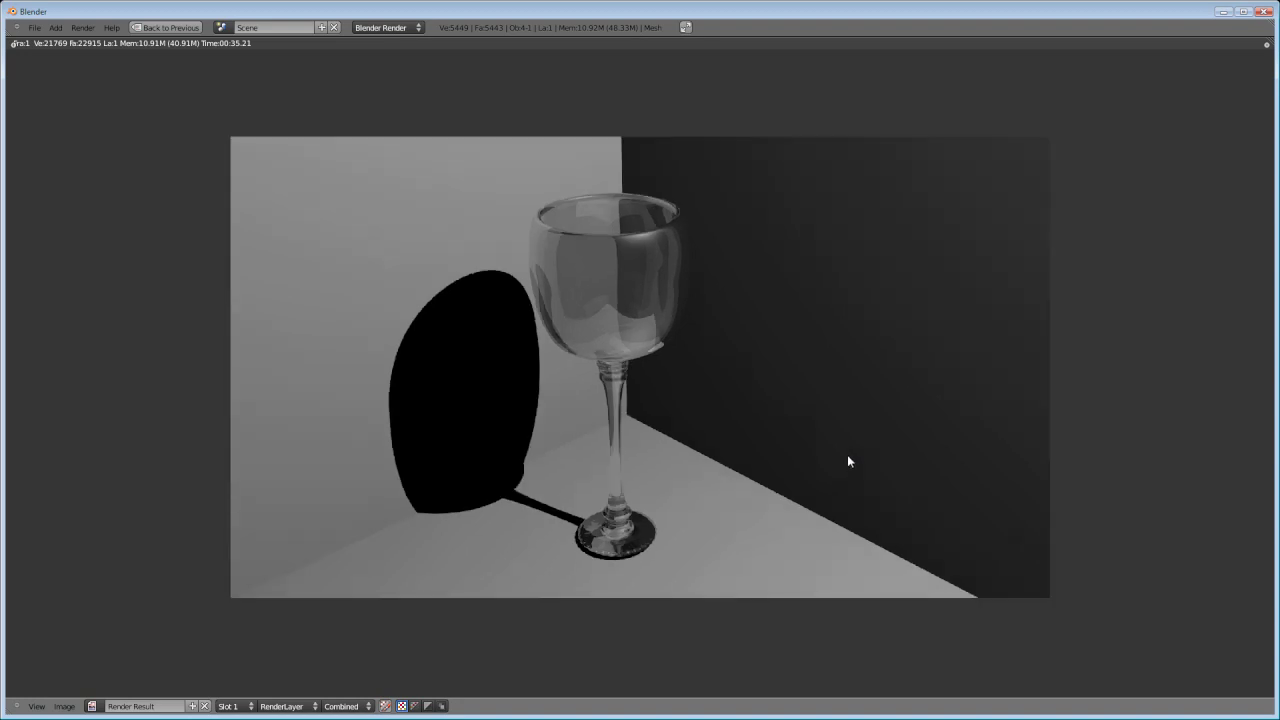
scroll(839, 461, "up", 2)
scroll(838, 462, "down", 1)
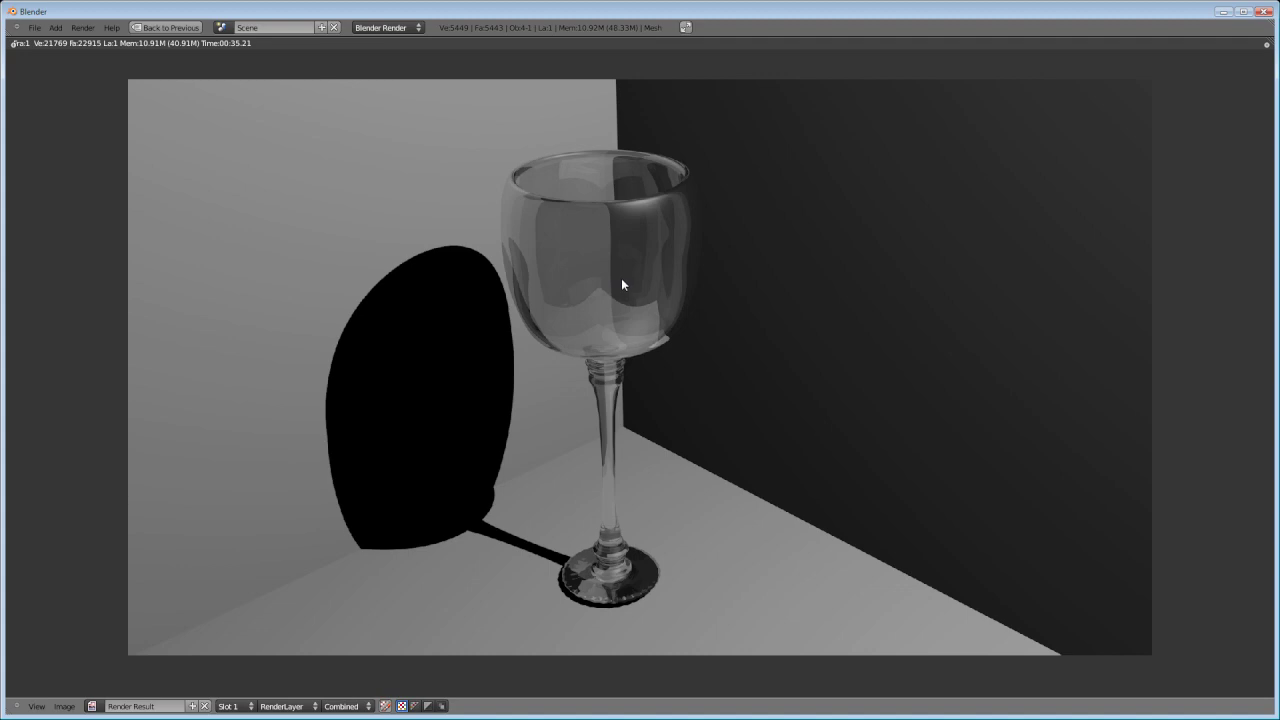
key("Escape")
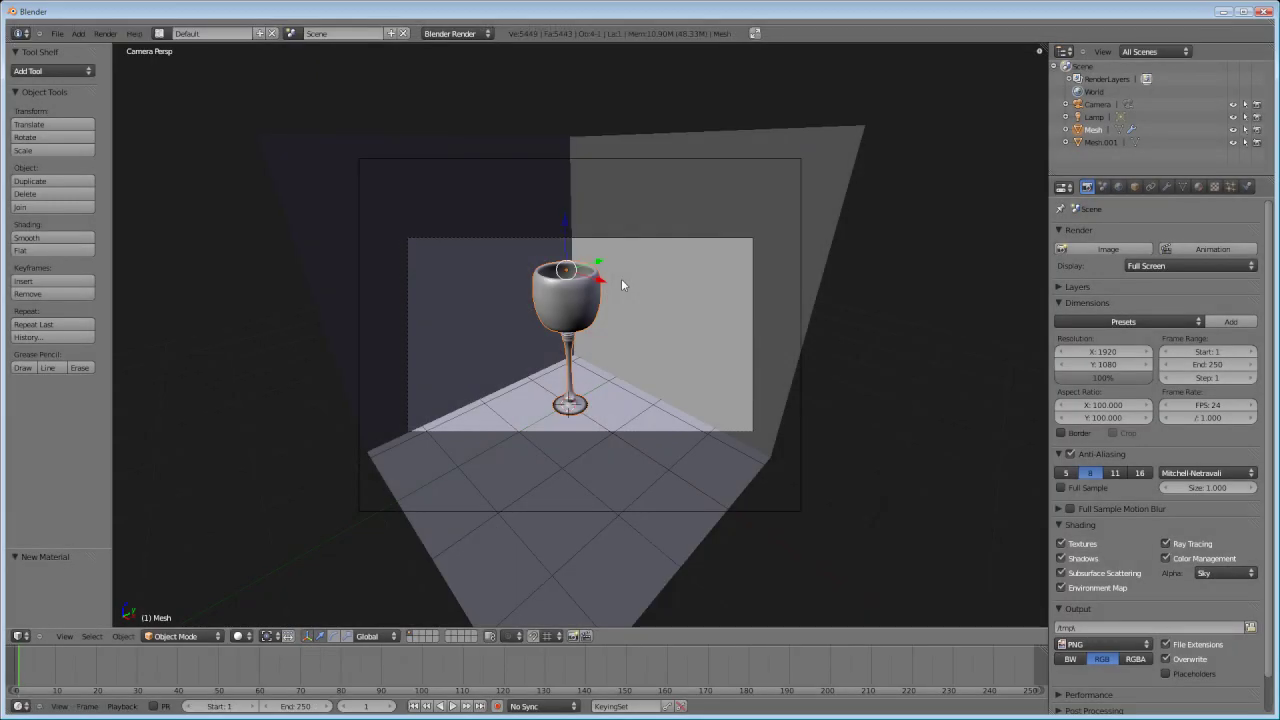